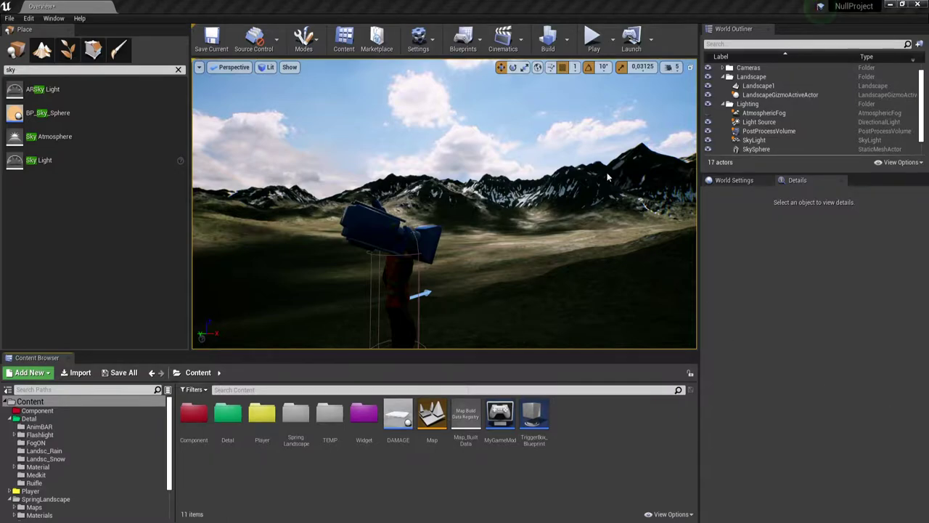
Orbit around the mountain scene, then drag the Content Browser splitter down to enlarge the viewport
right_click_drag(567, 136, 567, 137)
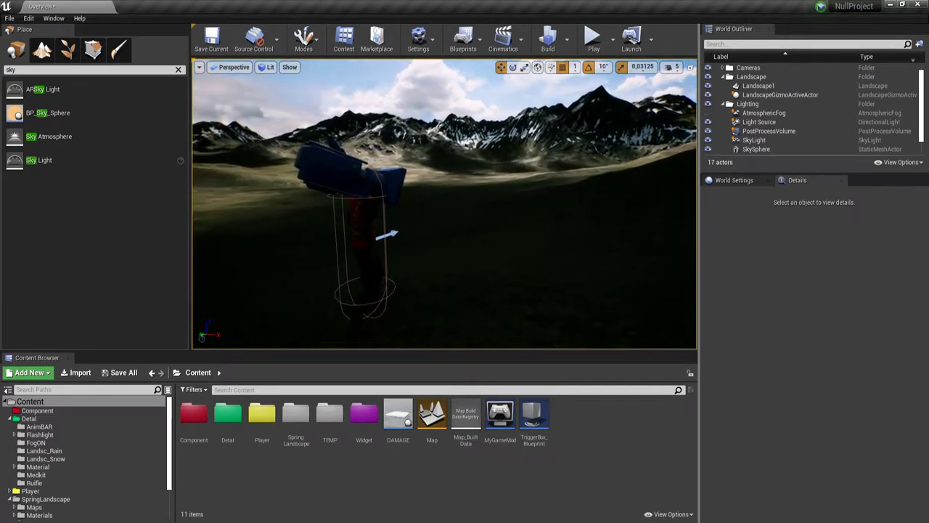
right_click_drag(445, 203, 458, 206)
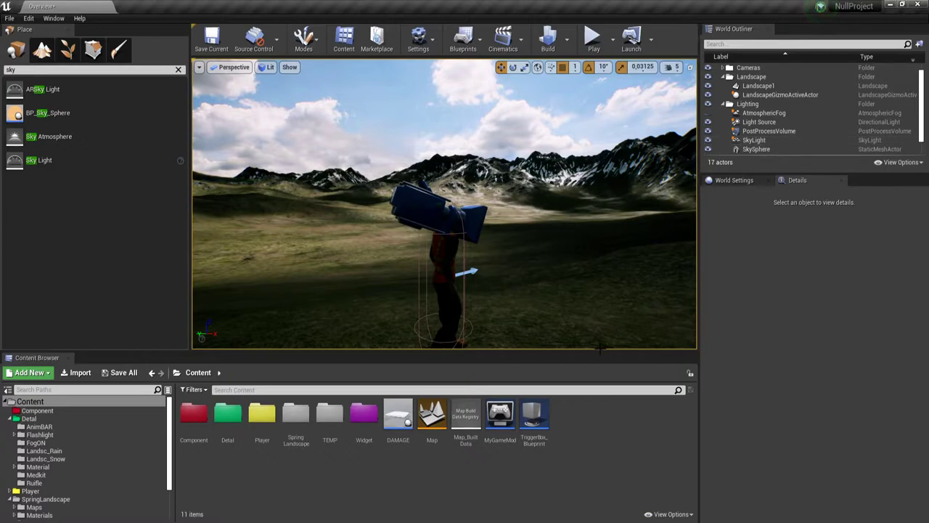
left_click_drag(599, 349, 606, 387)
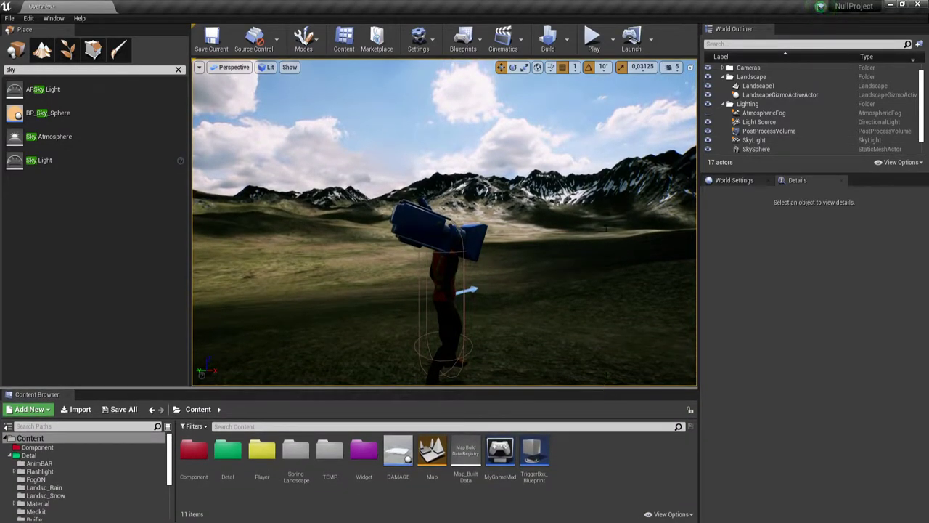
scroll(762, 132, "down", 1)
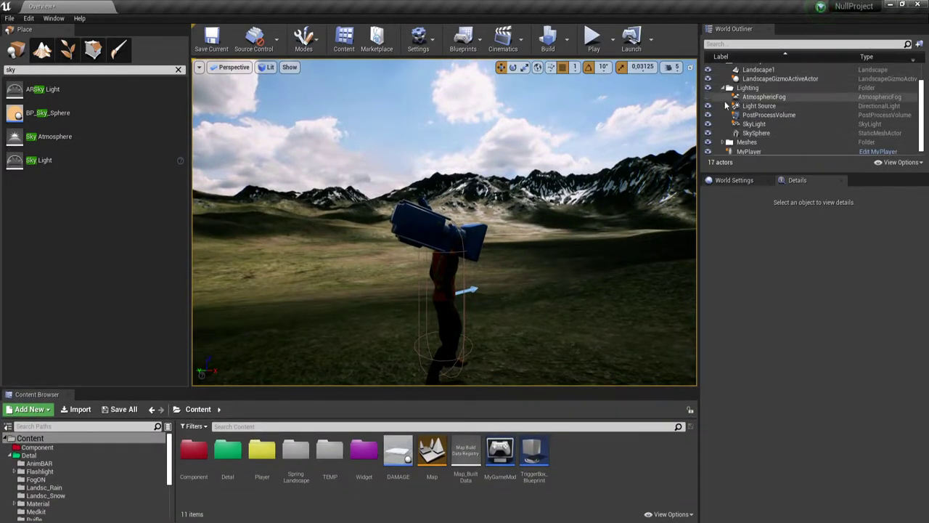
Inspect the AtmosphericFog, Light Source and SkyLight, focusing the view on each in turn
left_click(754, 98)
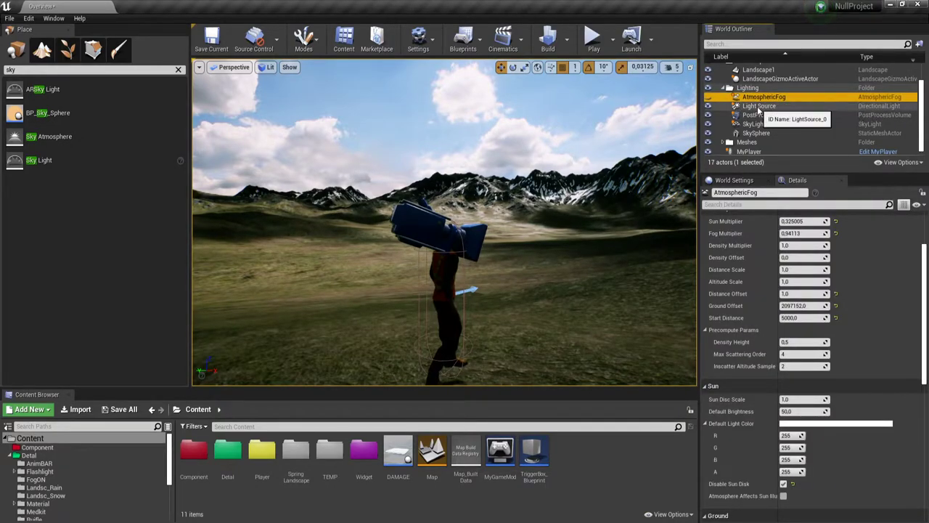
left_click(758, 106)
double_click(759, 106)
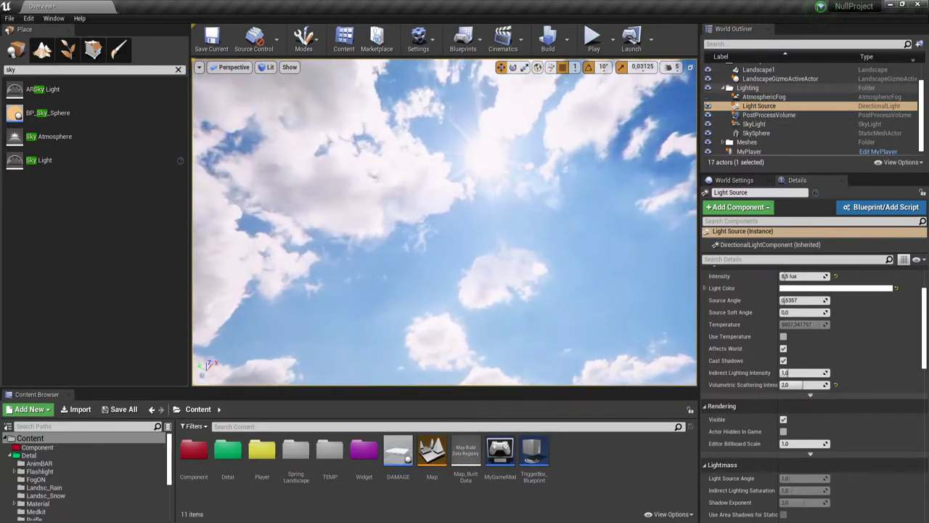
right_click_drag(616, 207, 615, 206)
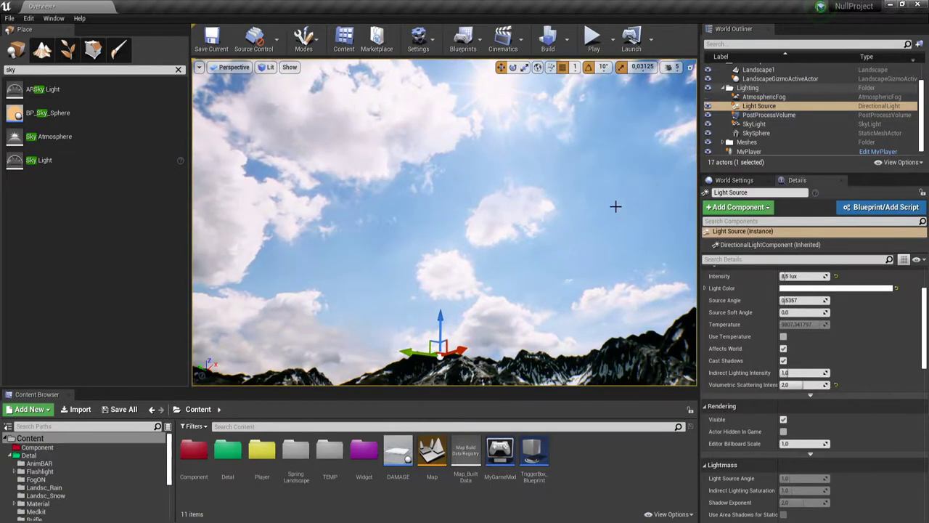
double_click(758, 106)
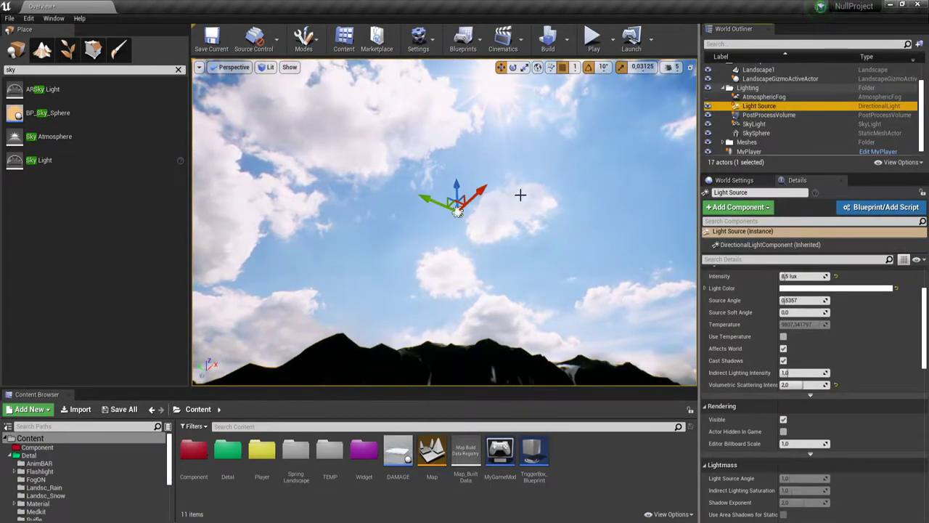
right_click_drag(479, 217, 478, 216)
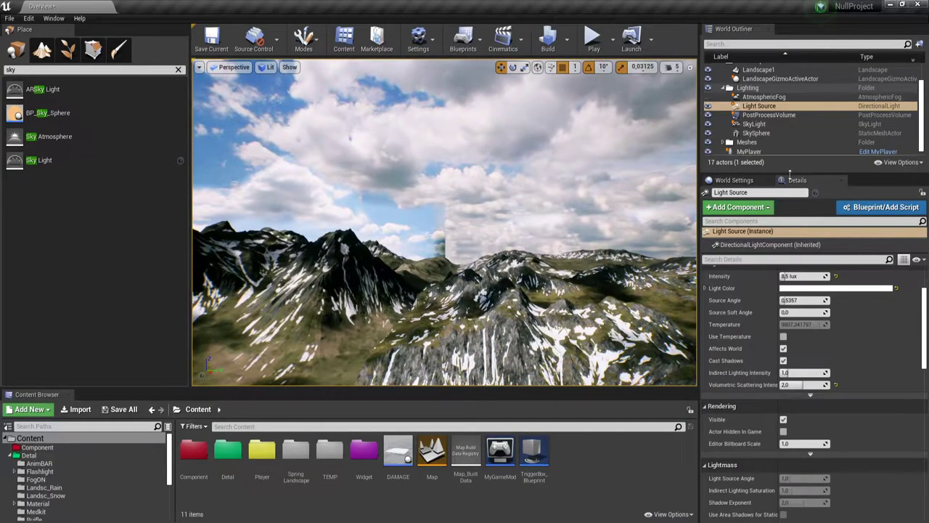
double_click(754, 124)
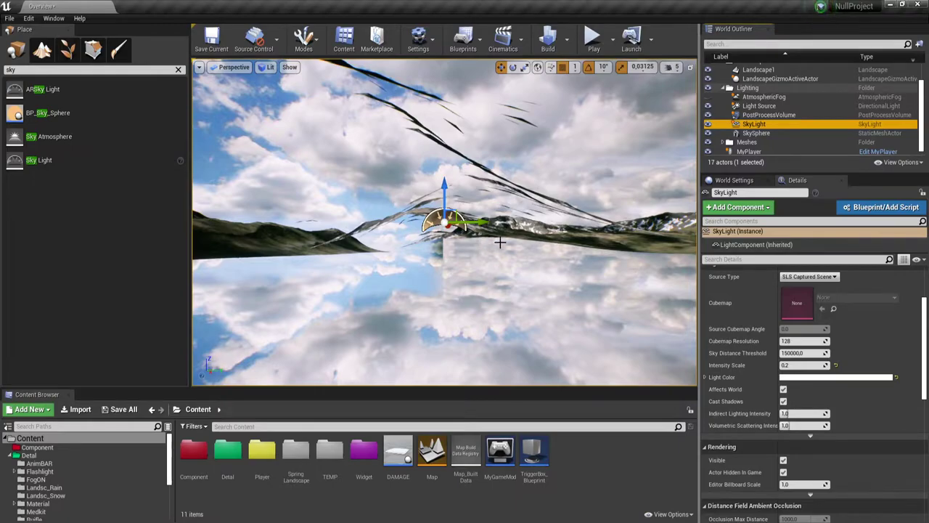
right_click_drag(499, 242, 500, 243)
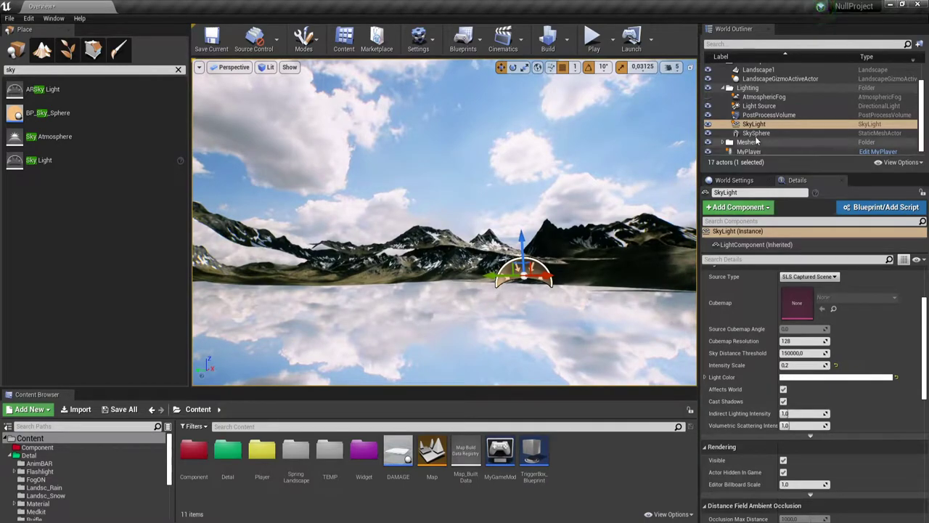
Frame the SkySphere in the viewport and toggle off its visibility in the World Outliner
left_click(759, 135)
double_click(757, 134)
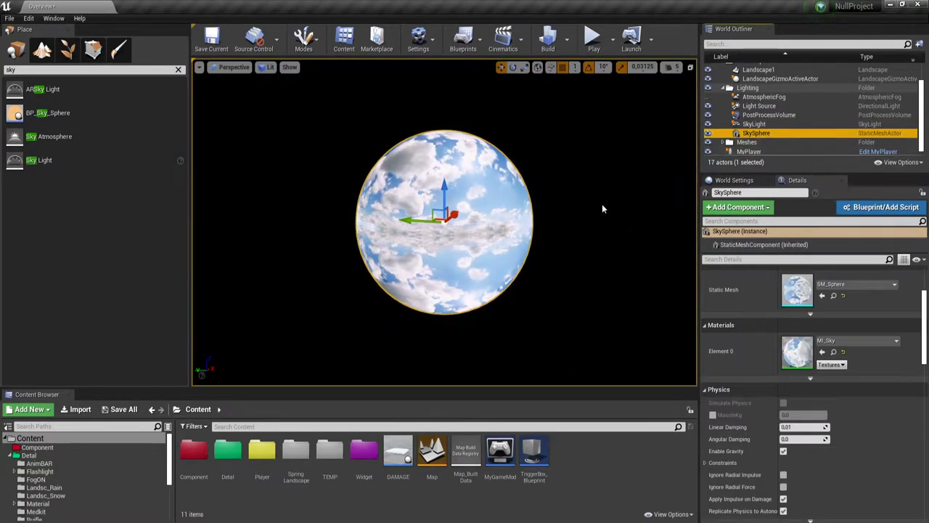
right_click_drag(529, 212, 529, 212)
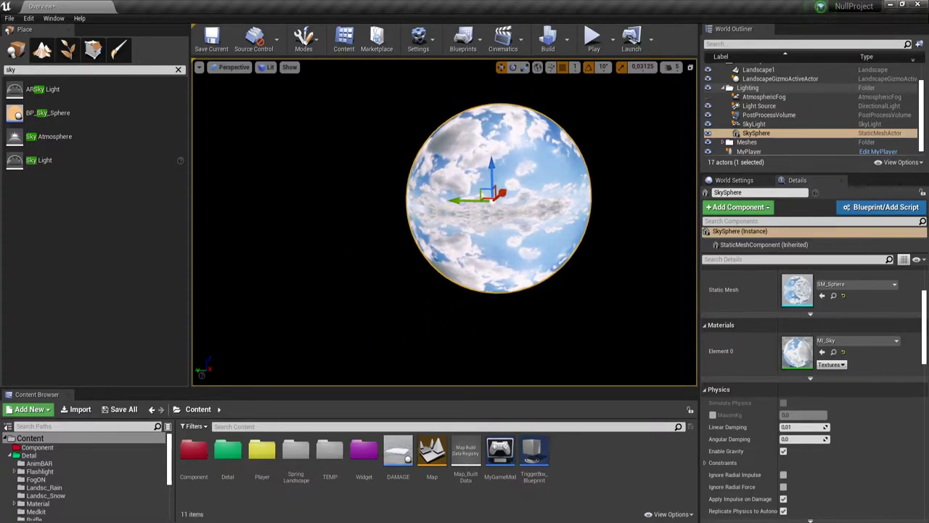
left_click(870, 135)
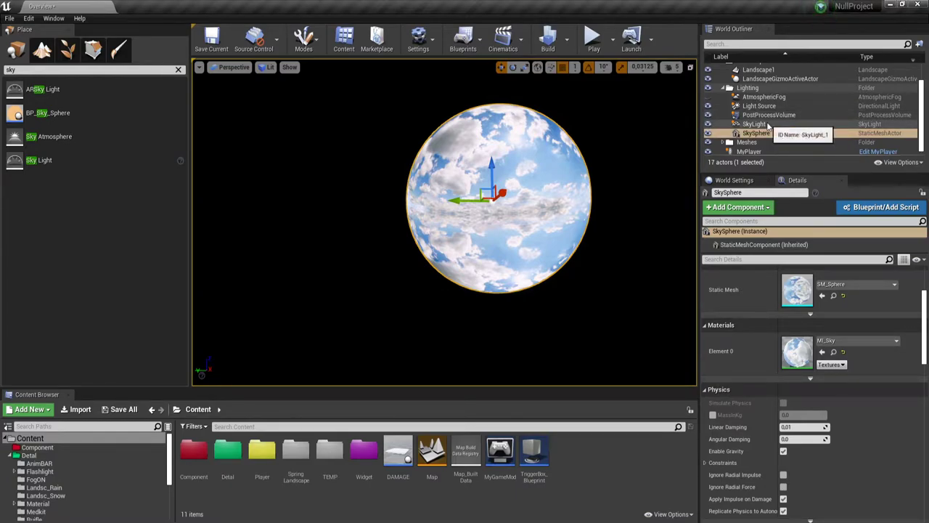
left_click(709, 134)
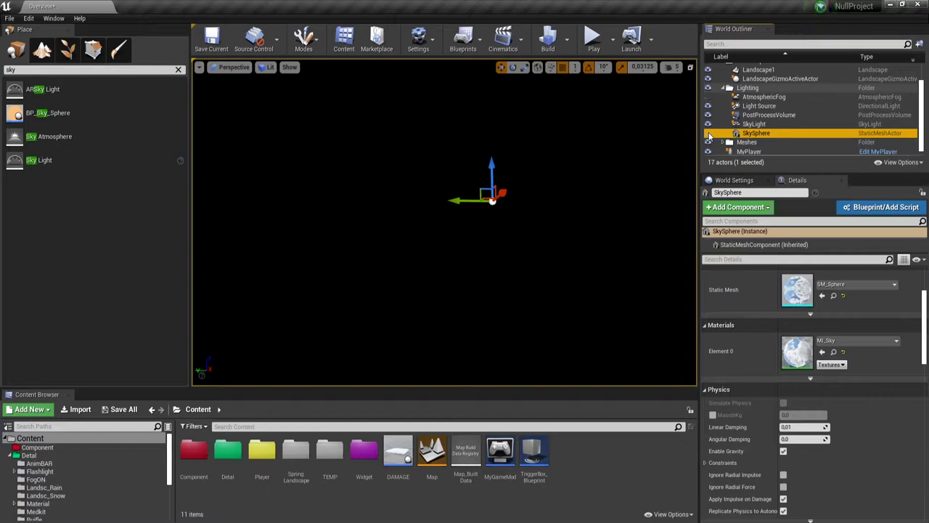
Select MyPlayer and move the view behind it to see the black sky
left_click(750, 151)
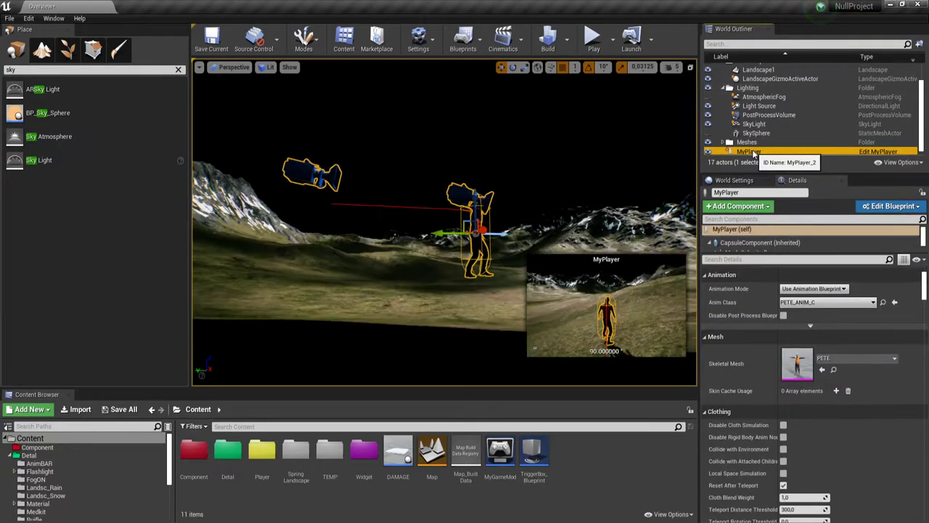
right_click_drag(444, 217, 444, 218)
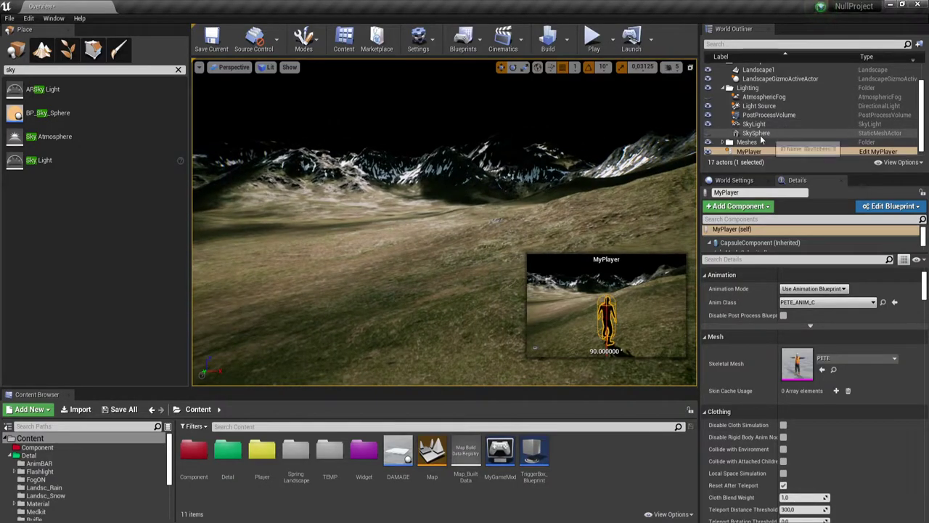
right_click_drag(394, 155, 394, 155)
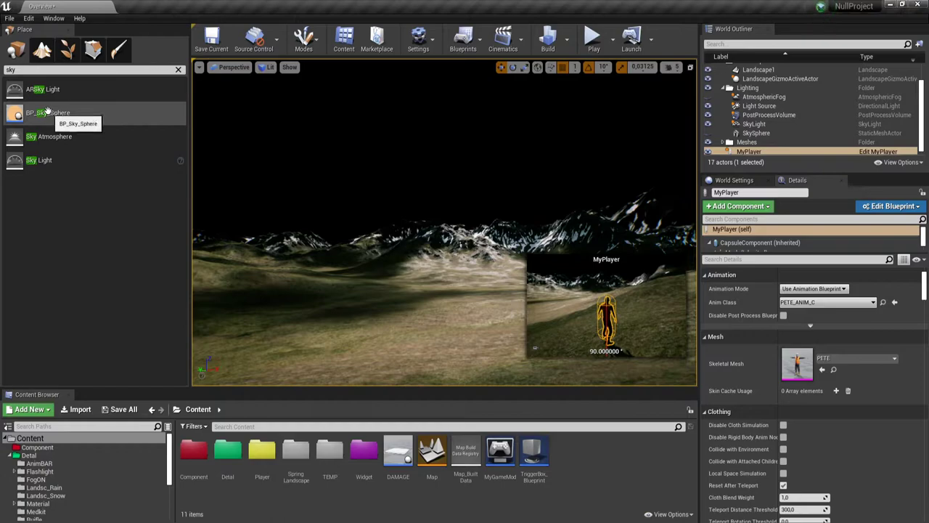
Drop a BP_Sky_Sphere from the Place panel onto the landscape
left_click_drag(36, 112, 269, 263)
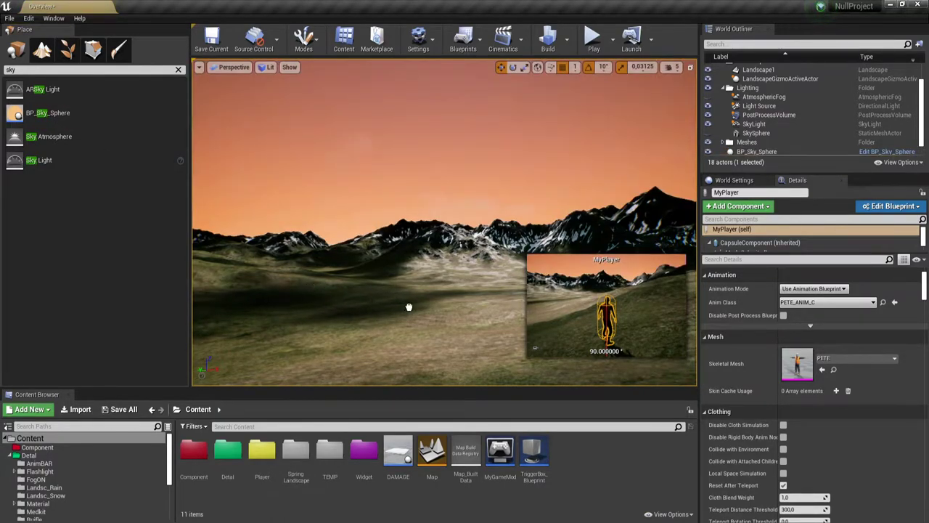
left_click_drag(411, 327, 412, 325)
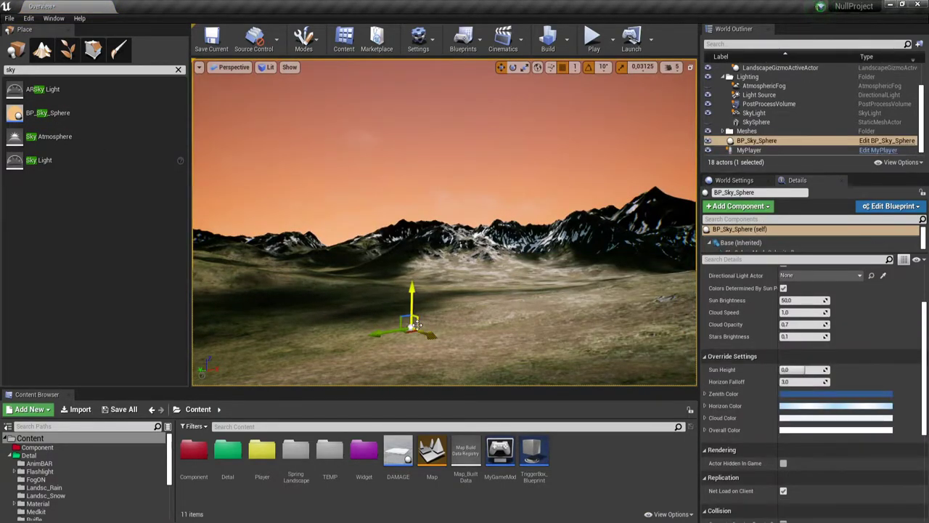
mouse_move(500, 167)
right_mouse_down()
mouse_move(501, 94)
mouse_move(500, 167)
mouse_move(517, 201)
right_mouse_up()
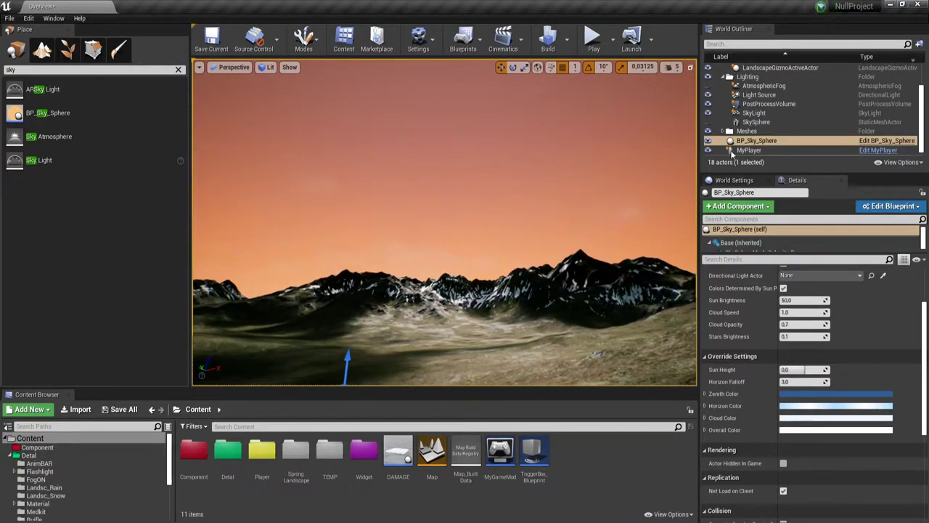
scroll(814, 354, "up", 2)
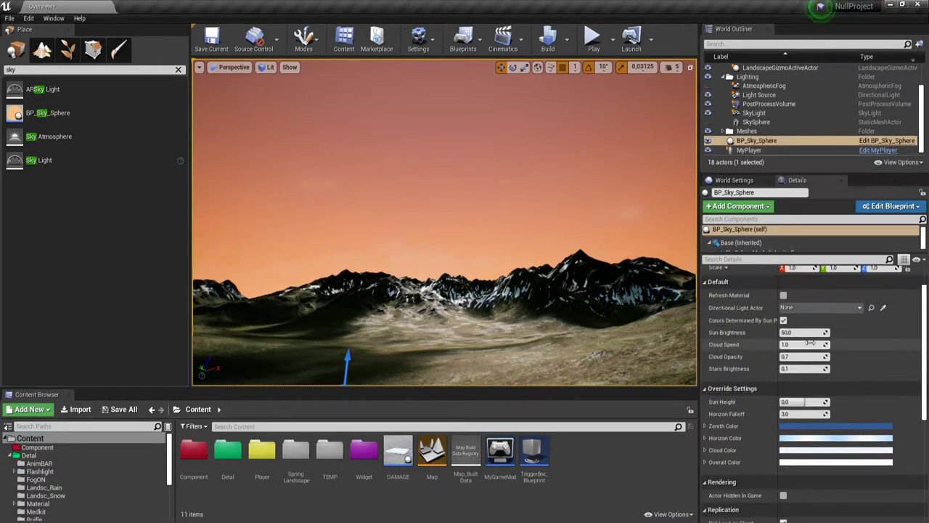
Set the sky sphere's Directional Light Actor to Light Source
left_click(850, 310)
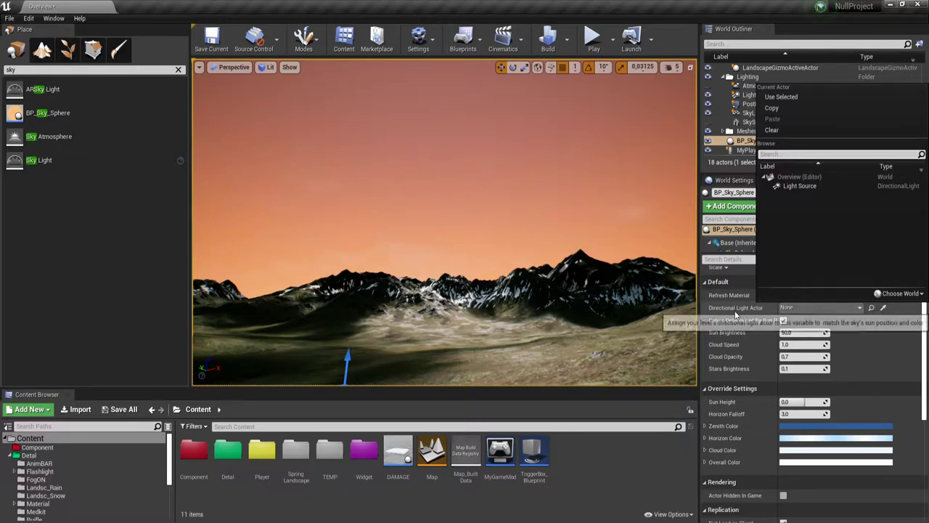
scroll(754, 343, "up", 2)
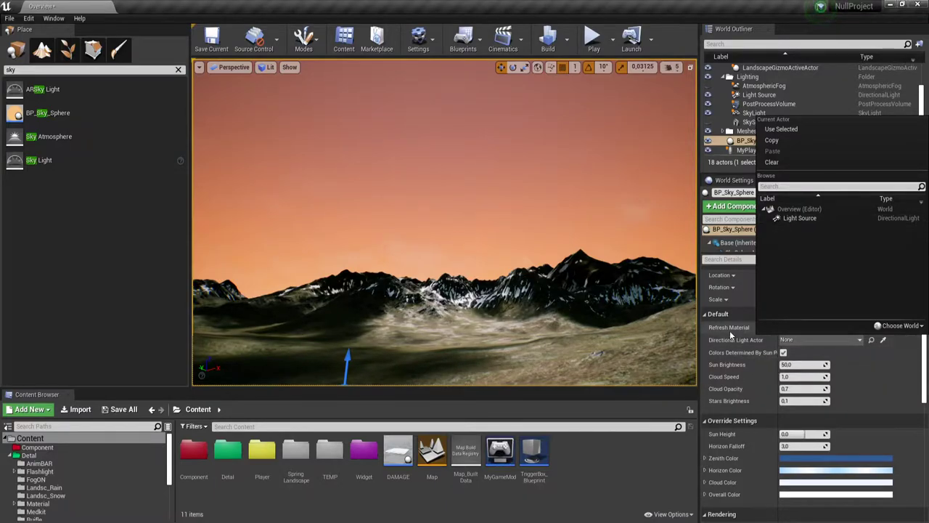
left_click(799, 218)
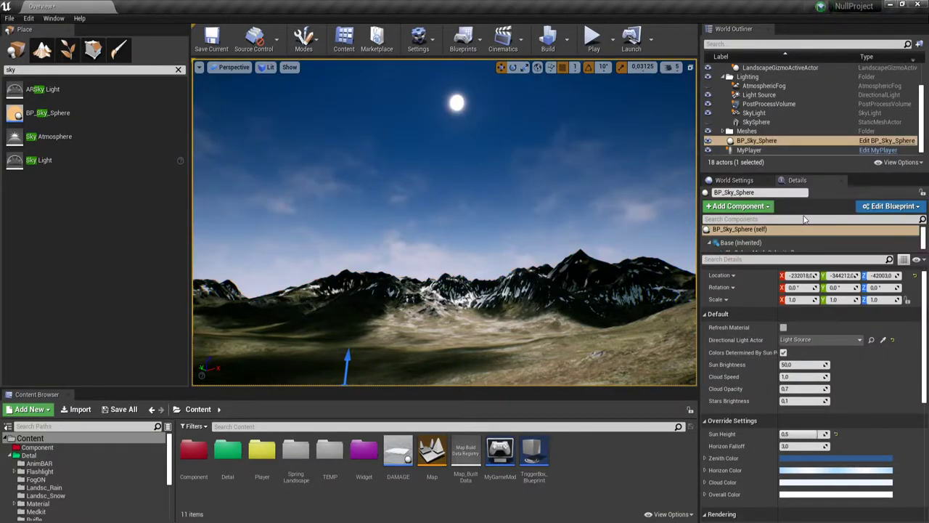
right_click_drag(444, 222, 407, 217)
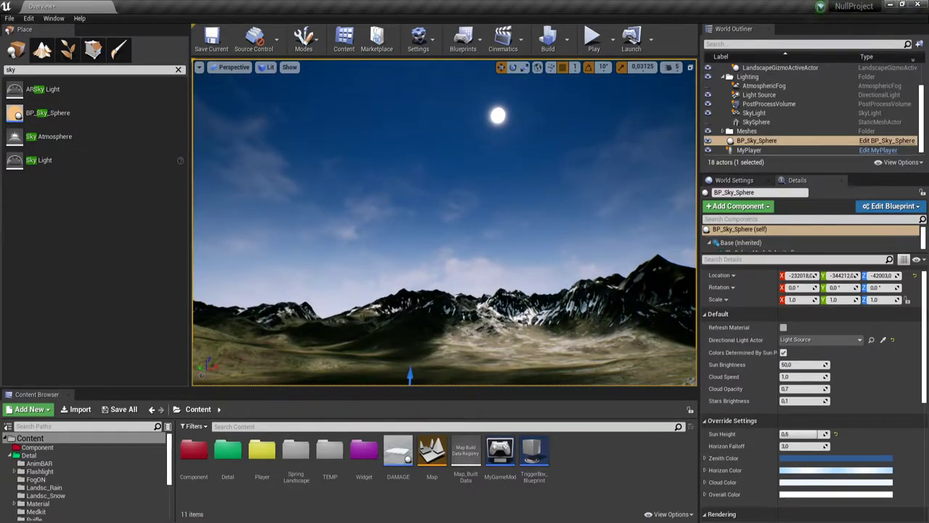
right_click_drag(407, 218, 395, 225)
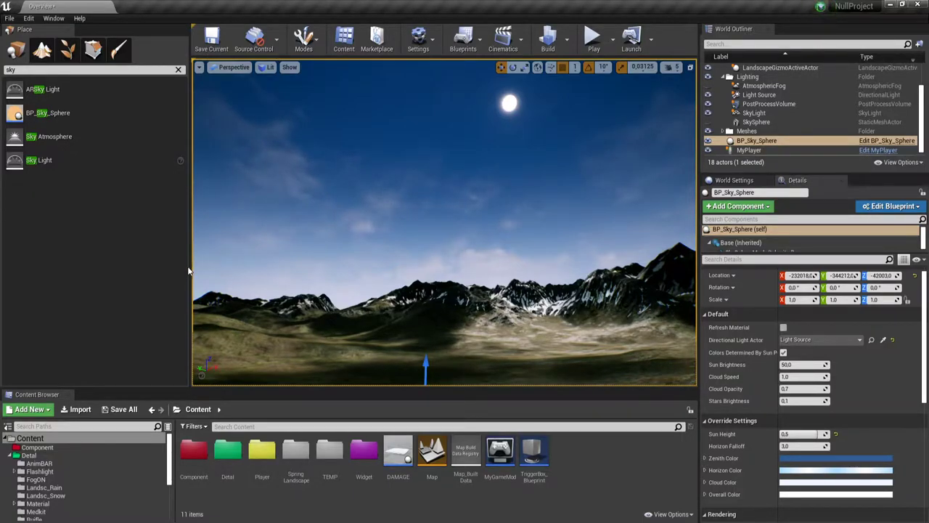
left_click_drag(190, 271, 142, 262)
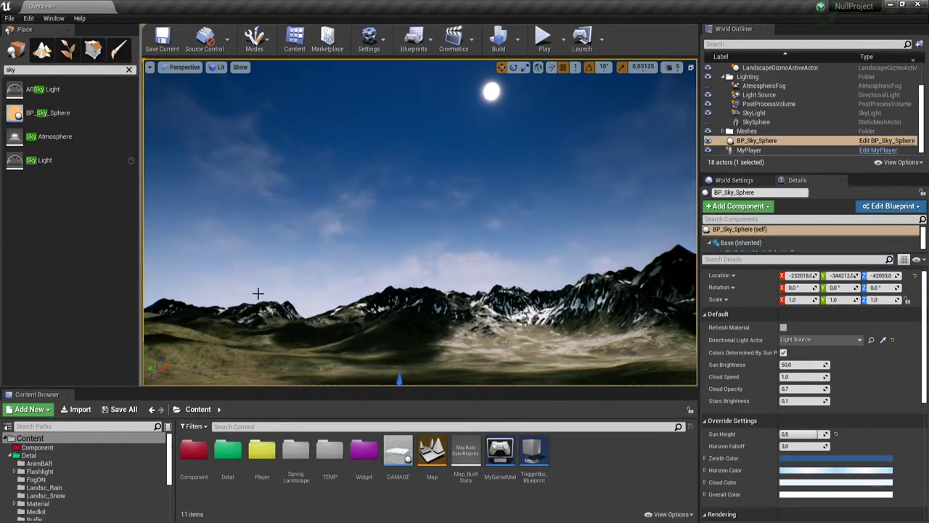
left_click_drag(699, 261, 708, 261)
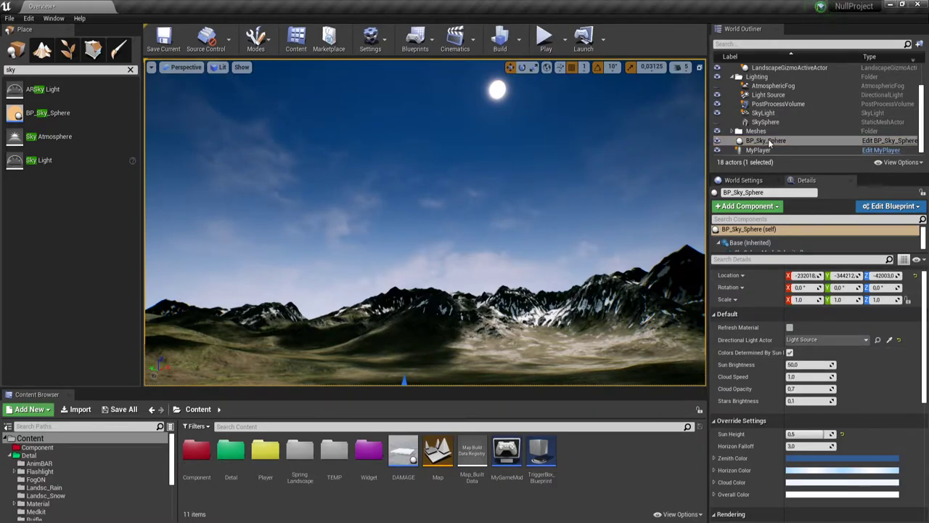
mouse_move(539, 217)
right_mouse_down()
mouse_move(539, 174)
mouse_move(530, 240)
mouse_move(534, 223)
right_mouse_up()
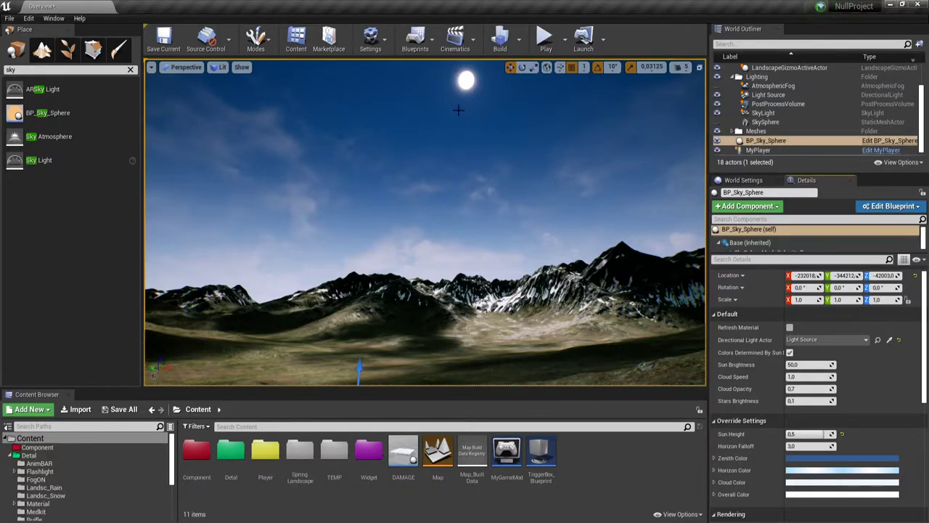
right_click_drag(458, 110, 453, 150)
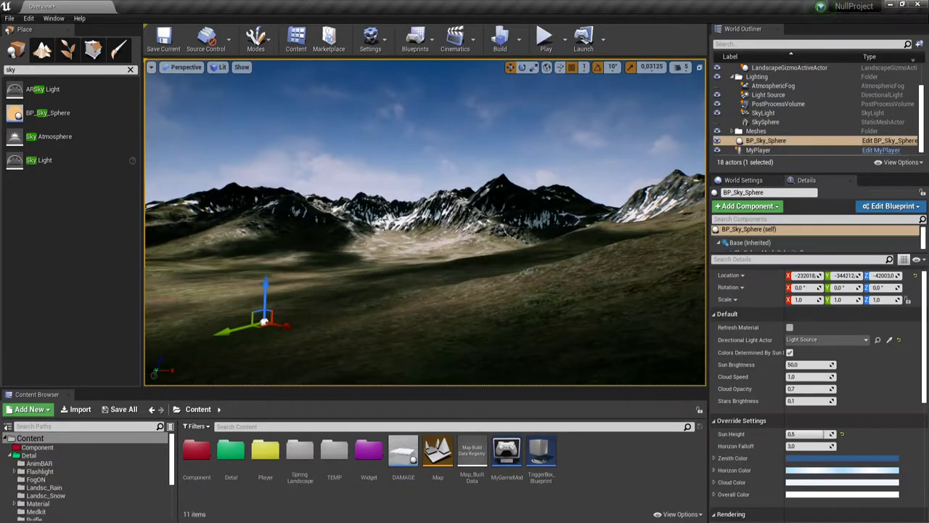
right_click_drag(421, 188, 419, 159)
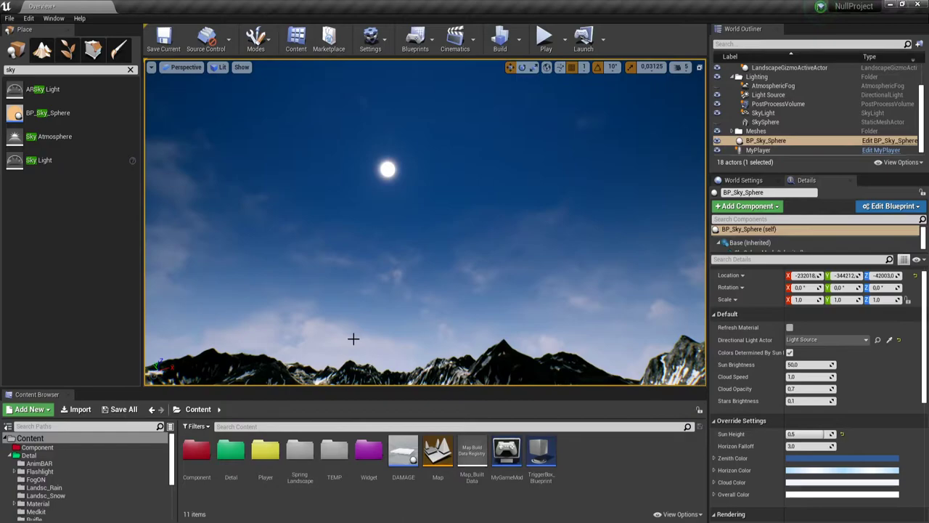
right_click_drag(353, 338, 355, 367)
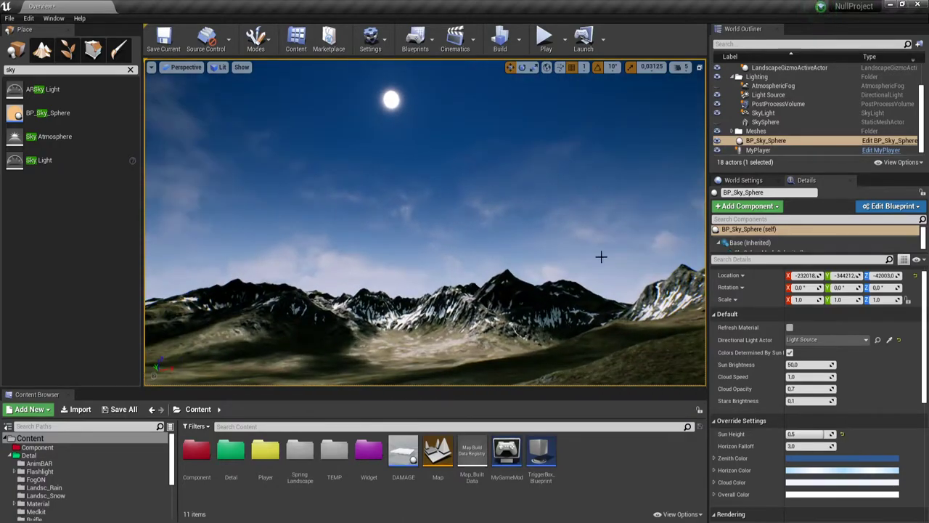
Rotate the Light Source to about 96° yaw and 194.4° pitch, starting pitch from 0
left_click(763, 95)
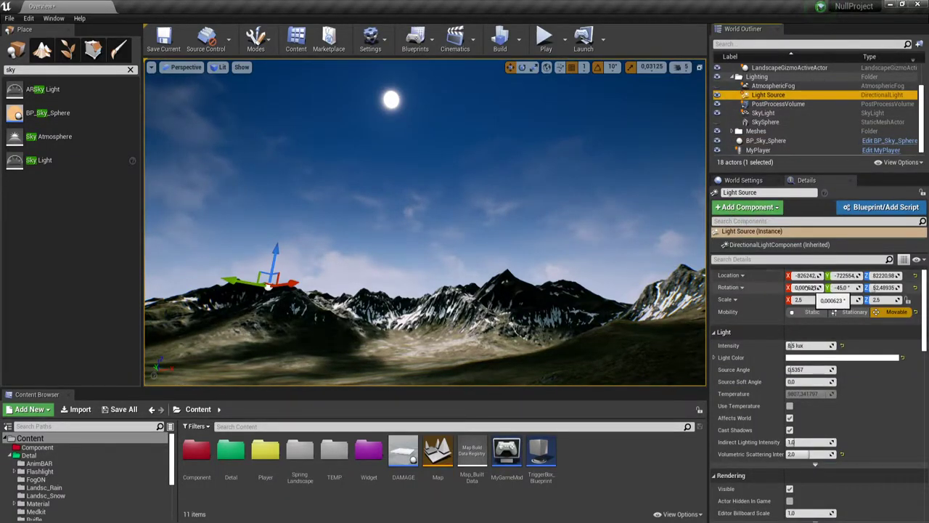
left_click_drag(878, 287, 876, 288)
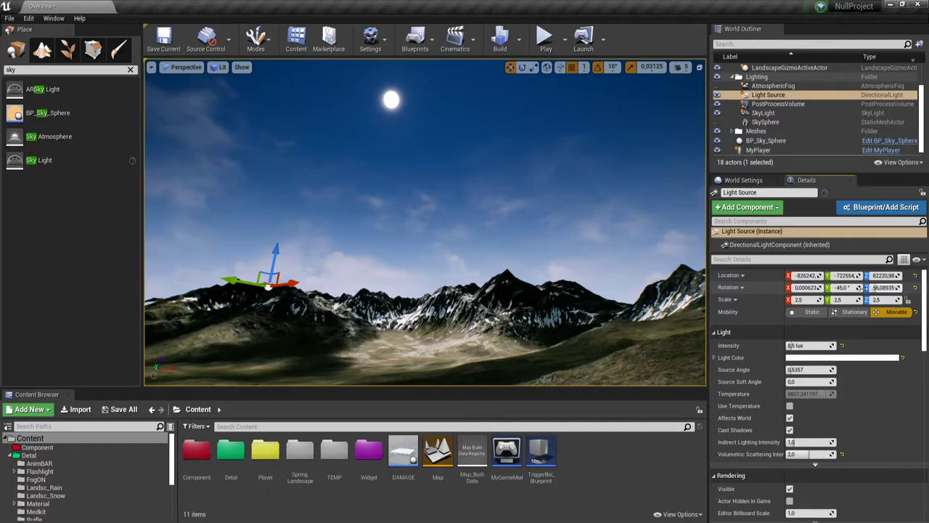
left_click(842, 288)
type("0")
key("Return")
left_click_drag(846, 288, 834, 288)
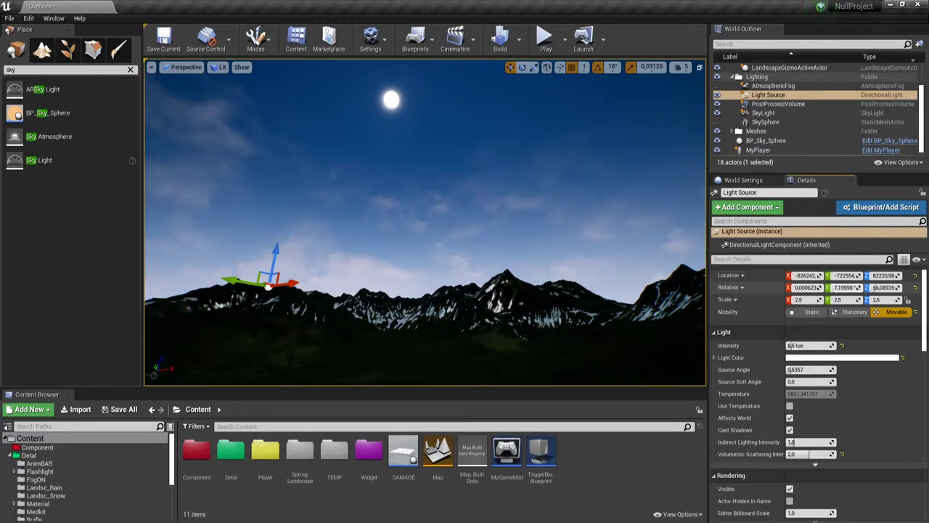
mouse_move(844, 287)
left_mouse_down()
mouse_move(871, 287)
mouse_move(862, 287)
left_mouse_up()
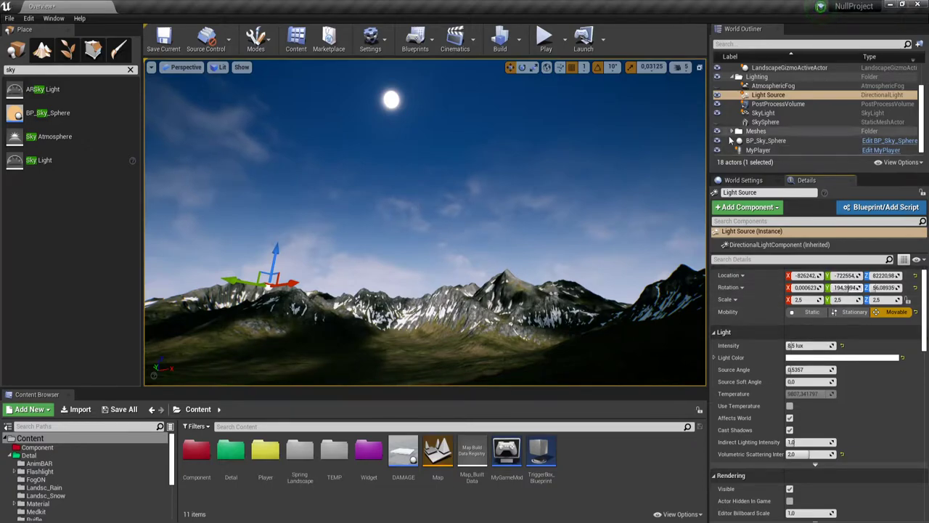
left_click(762, 140)
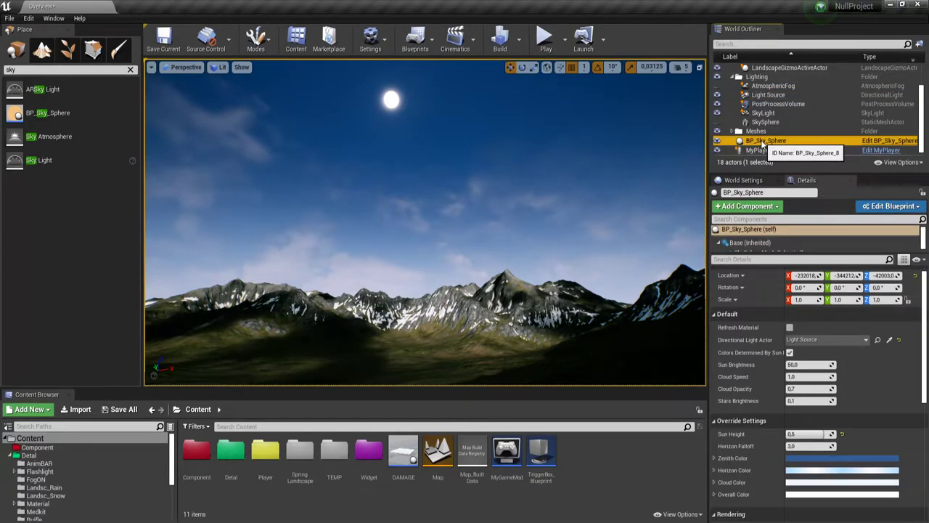
Refresh BP_Sky_Sphere's material and frame the view on the sky
left_click(790, 328)
mouse_move(537, 259)
right_mouse_down()
mouse_move(580, 218)
mouse_move(609, 305)
mouse_move(696, 312)
right_mouse_up()
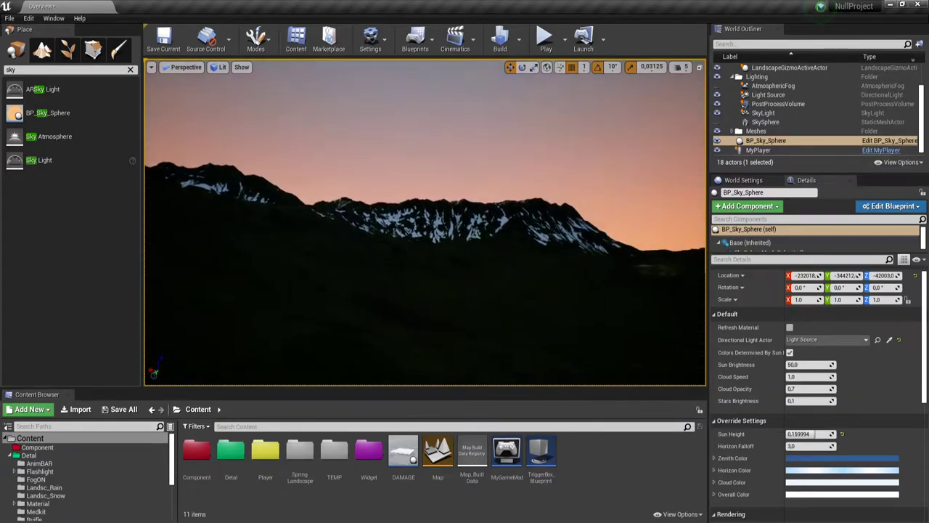
key("f")
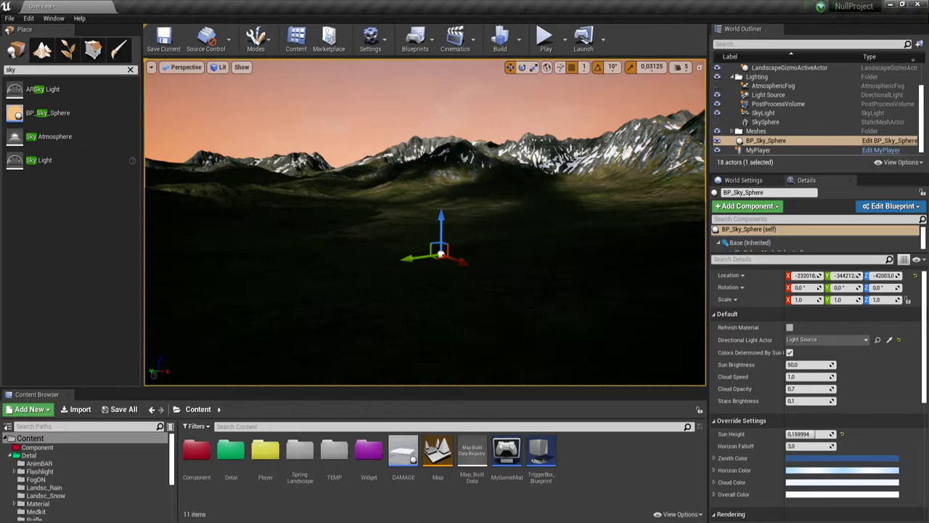
Tilt the Light Source pitch to about 219.6°, refresh the sky material again, and reframe the view
left_click(768, 95)
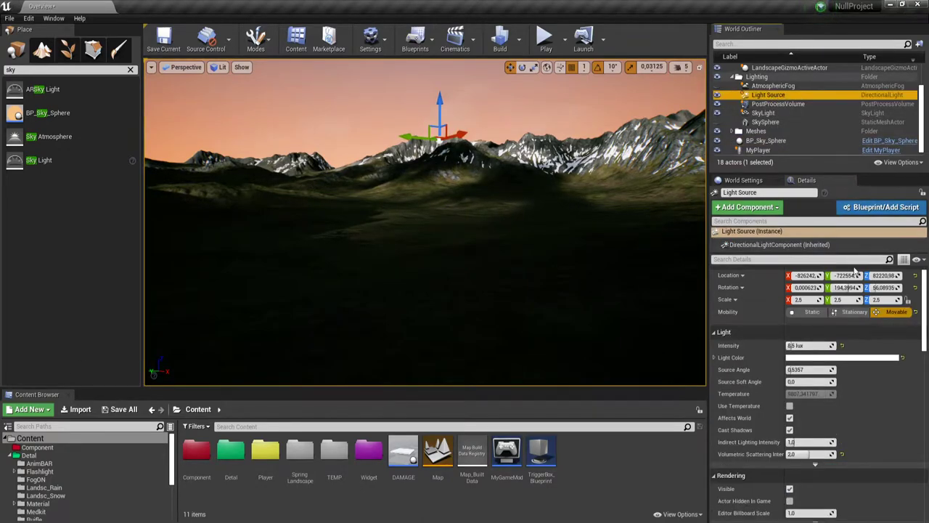
left_click_drag(842, 287, 864, 287)
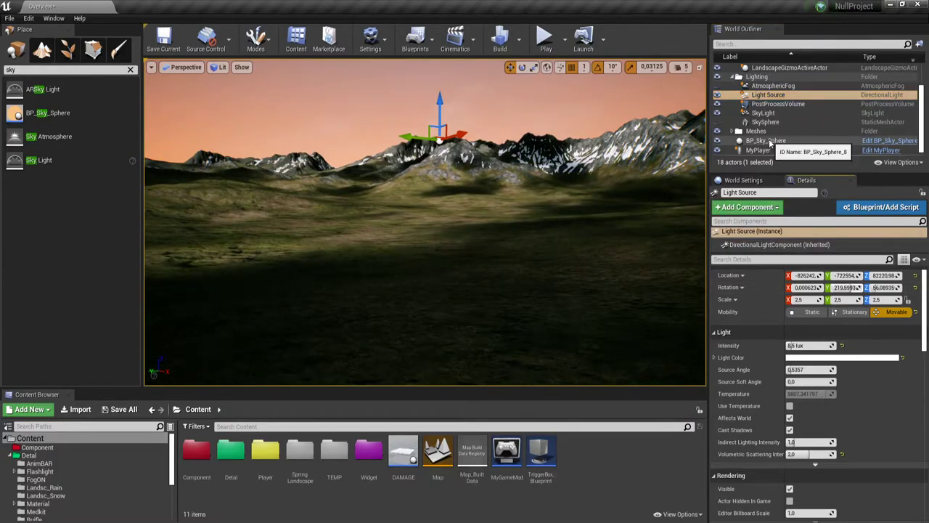
left_click(766, 141)
left_click(790, 328)
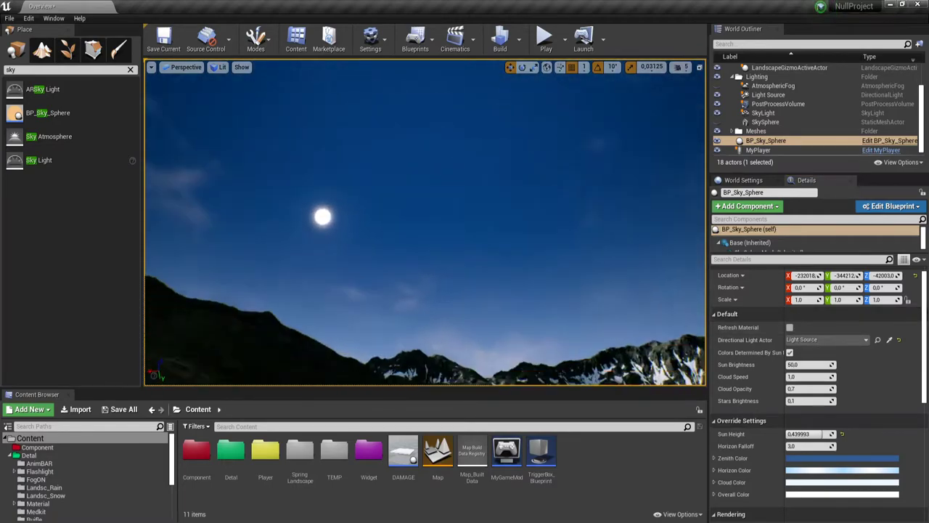
right_click_drag(372, 127, 373, 127)
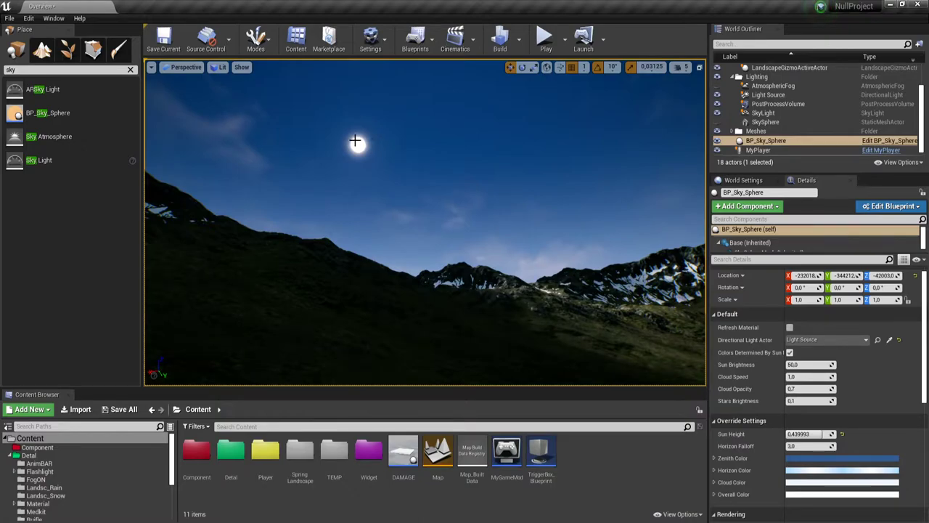
right_click_drag(402, 191, 433, 204)
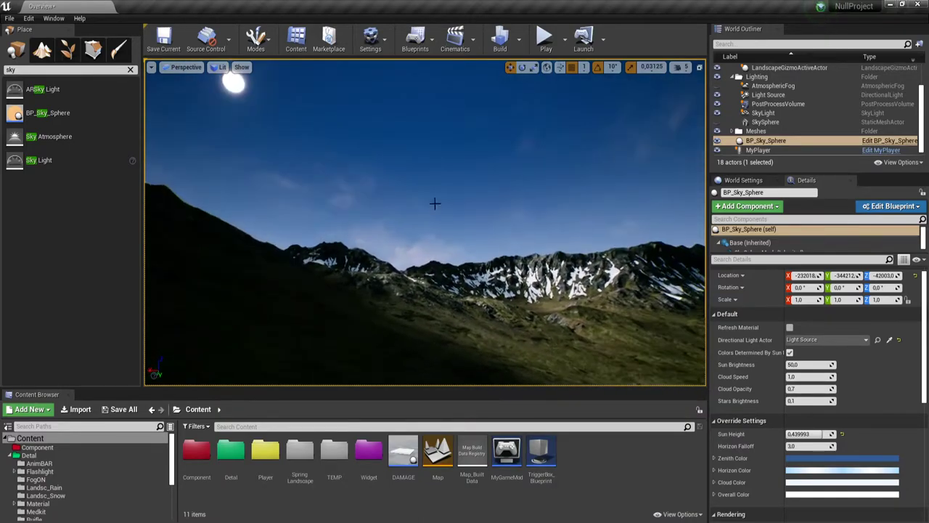
left_click(768, 95)
right_click_drag(272, 90, 600, 276)
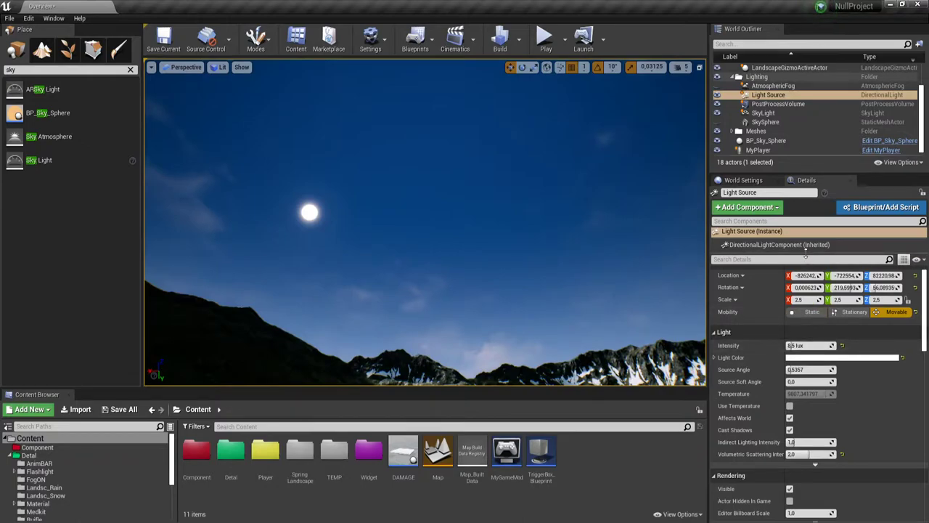
Sweep the Light Source pitch up to about 270° while checking the mountain lighting
left_click_drag(844, 287, 834, 287)
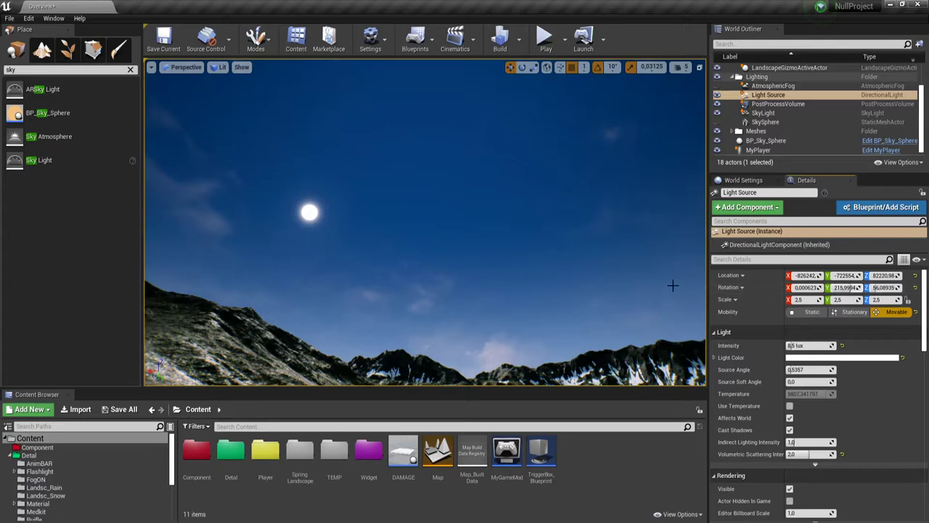
mouse_move(669, 284)
right_mouse_down()
mouse_move(670, 341)
mouse_move(660, 355)
right_mouse_up()
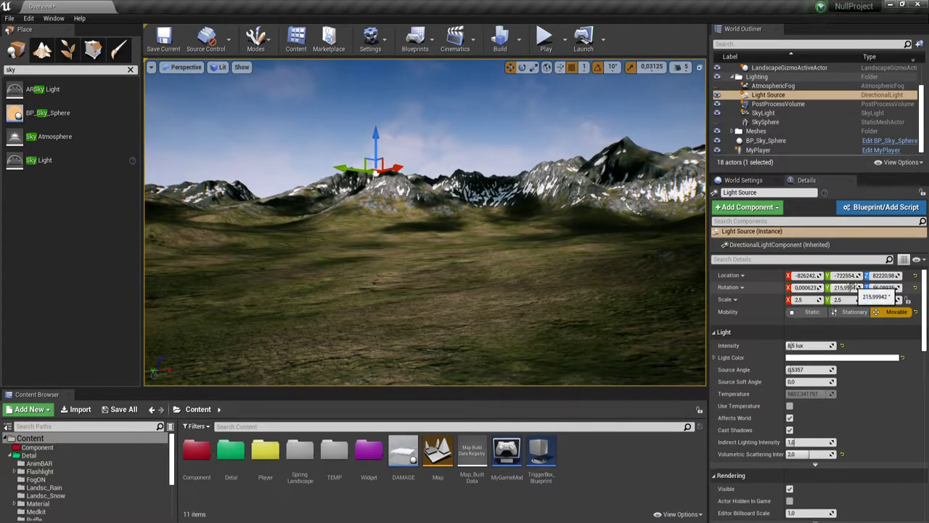
mouse_move(843, 287)
left_mouse_down()
mouse_move(813, 287)
mouse_move(878, 287)
left_mouse_up()
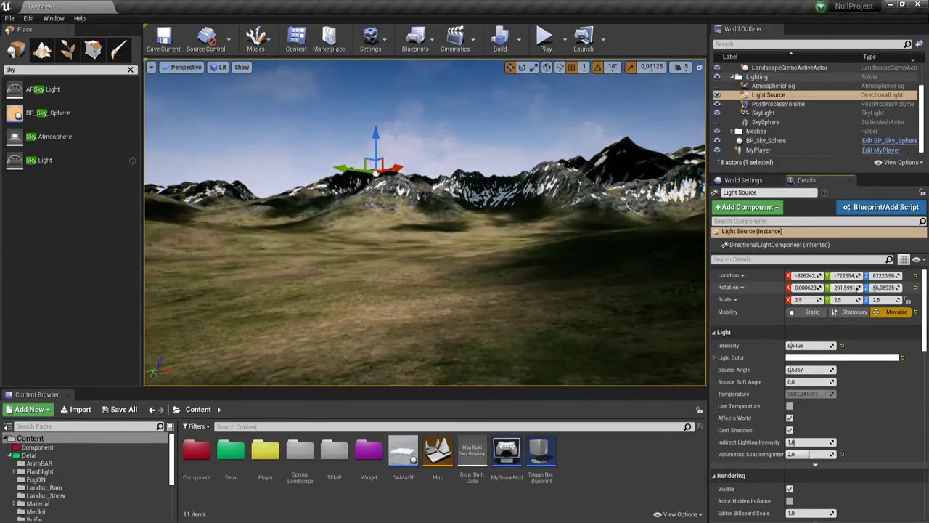
right_click_drag(498, 241, 480, 241)
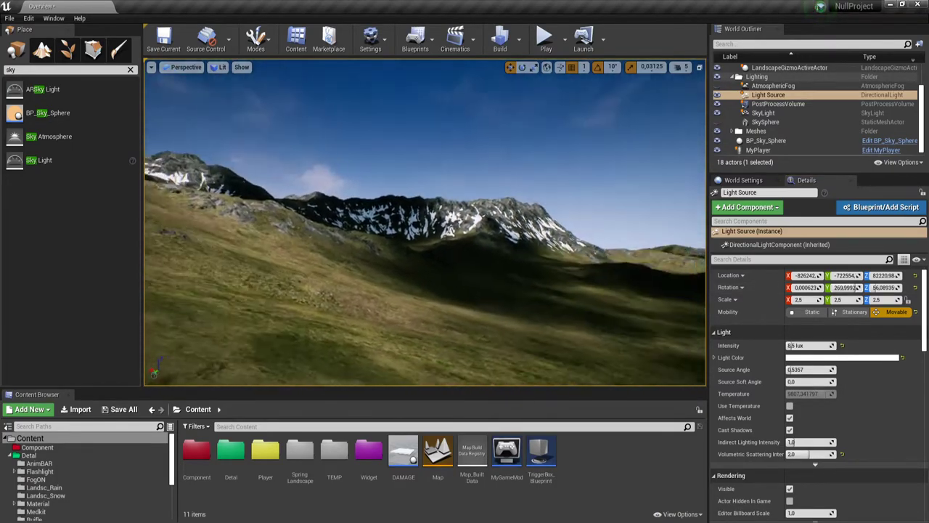
Raise BP_Sky_Sphere's Sun Height to 1.0
left_click(765, 140)
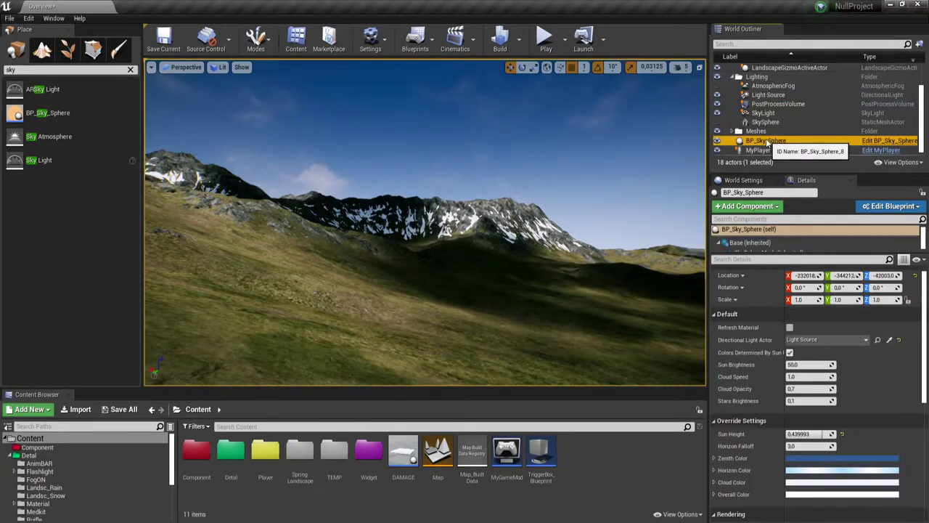
left_click_drag(805, 433, 831, 434)
right_click_drag(424, 225, 424, 175)
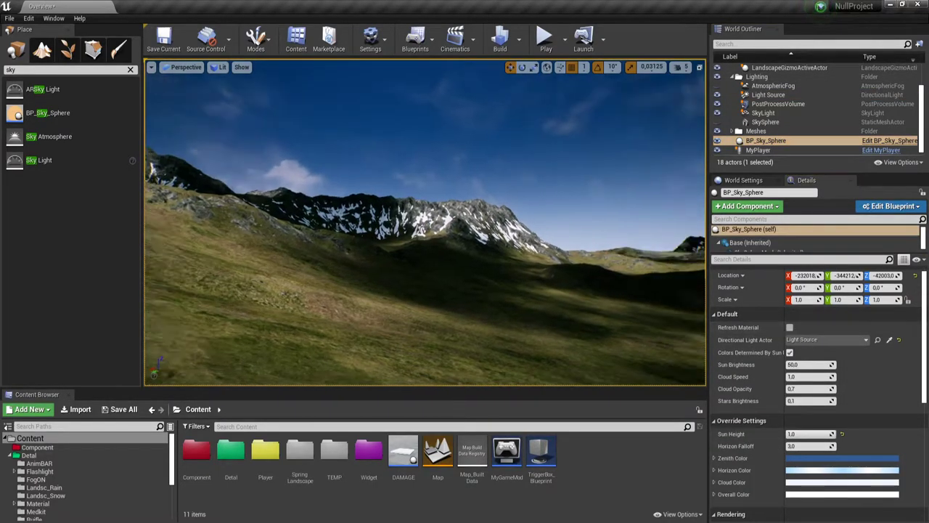
mouse_move(425, 225)
right_mouse_down()
mouse_move(425, 210)
mouse_move(424, 247)
mouse_move(465, 232)
right_mouse_up()
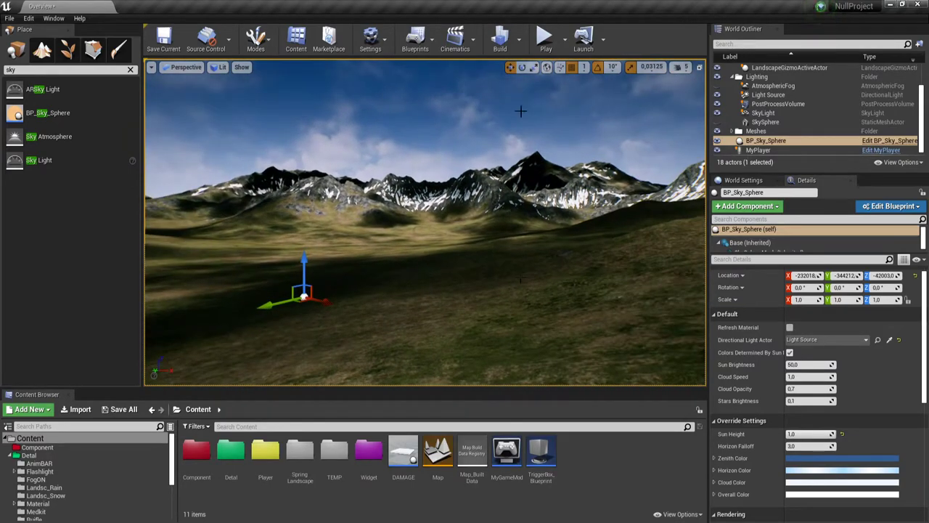
Reset the Light Source pitch to 0, then drag it to about 57.6° so the valley darkens
left_click(769, 95)
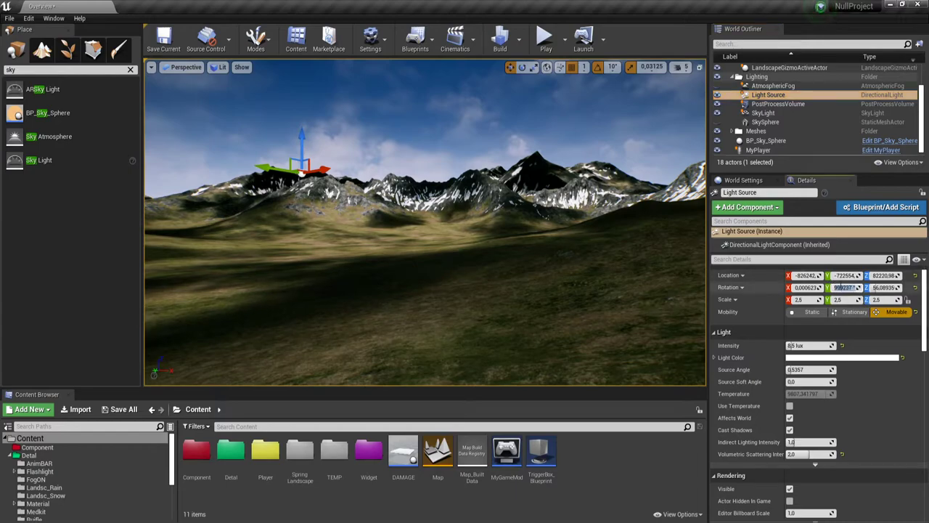
type("0")
key("Return")
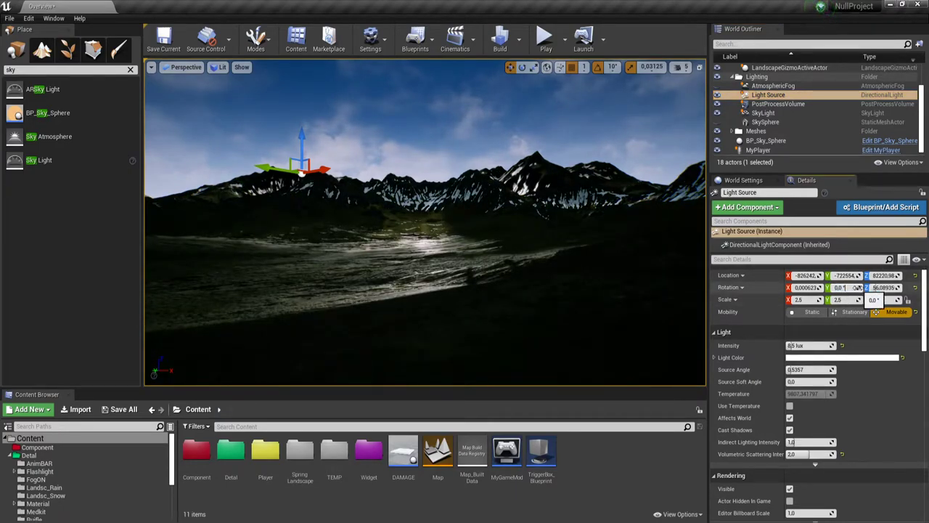
left_click_drag(842, 287, 875, 288)
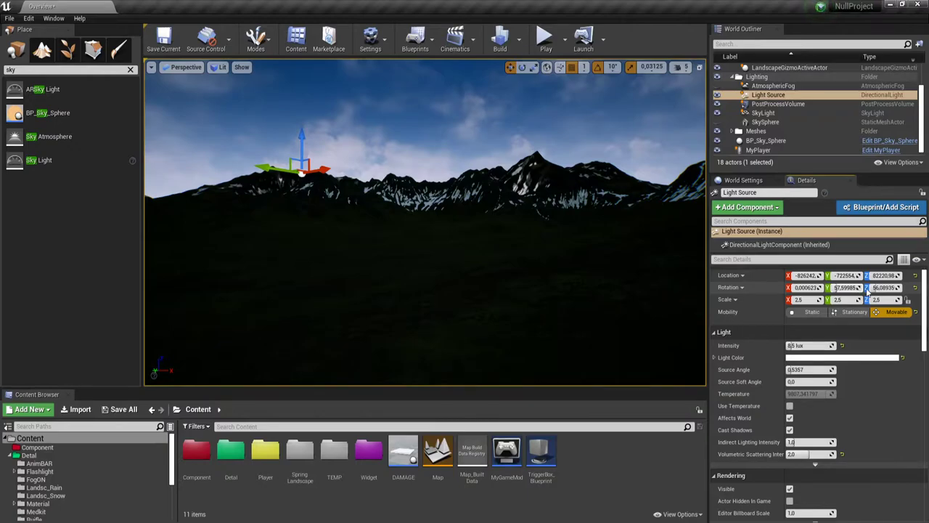
left_click(762, 141)
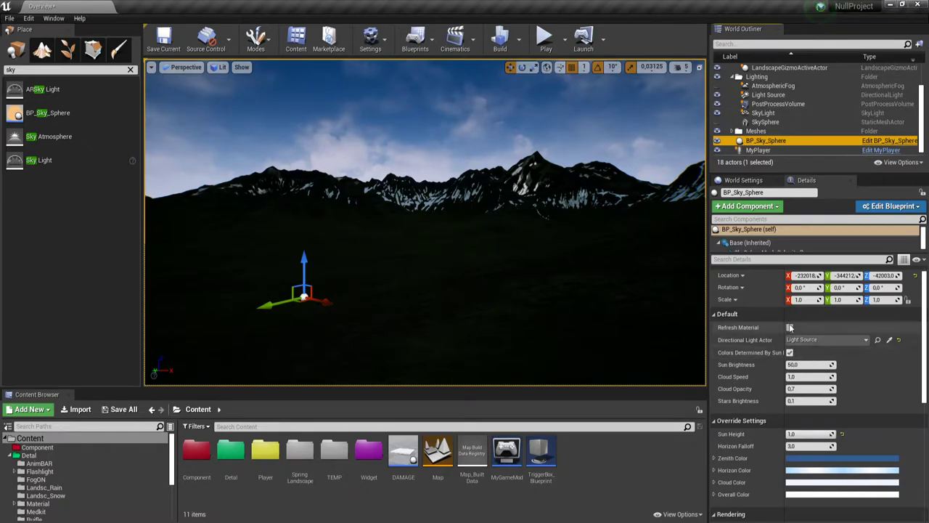
Refresh BP_Sky_Sphere's material into a dusk sky with an orange horizon glow and reframe the mountains
left_click(790, 328)
mouse_move(551, 305)
right_mouse_down()
mouse_move(551, 341)
mouse_move(552, 319)
mouse_move(537, 341)
mouse_move(519, 345)
right_mouse_up()
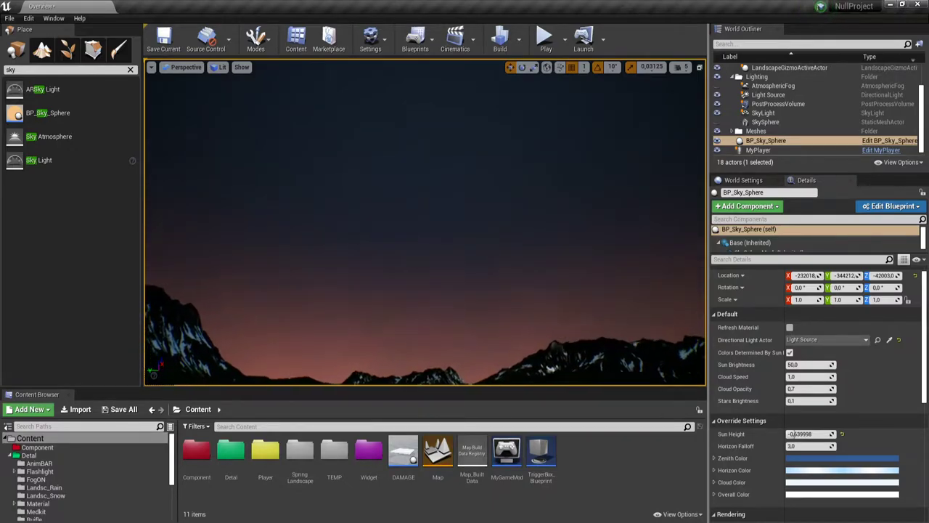
right_click_drag(509, 233, 509, 233)
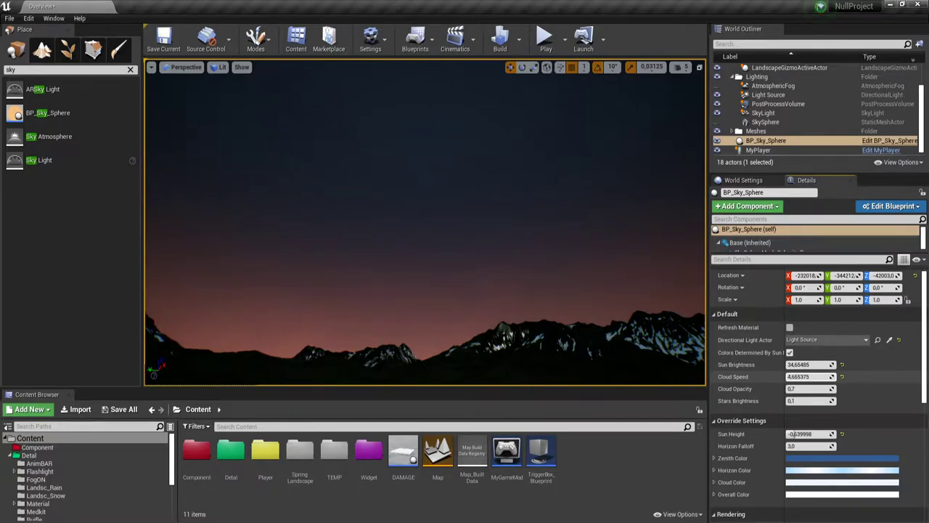
Set BP_Sky_Sphere's Cloud Speed to 6.0 and raise Cloud Opacity to about 1.42
left_click_drag(809, 376, 795, 376)
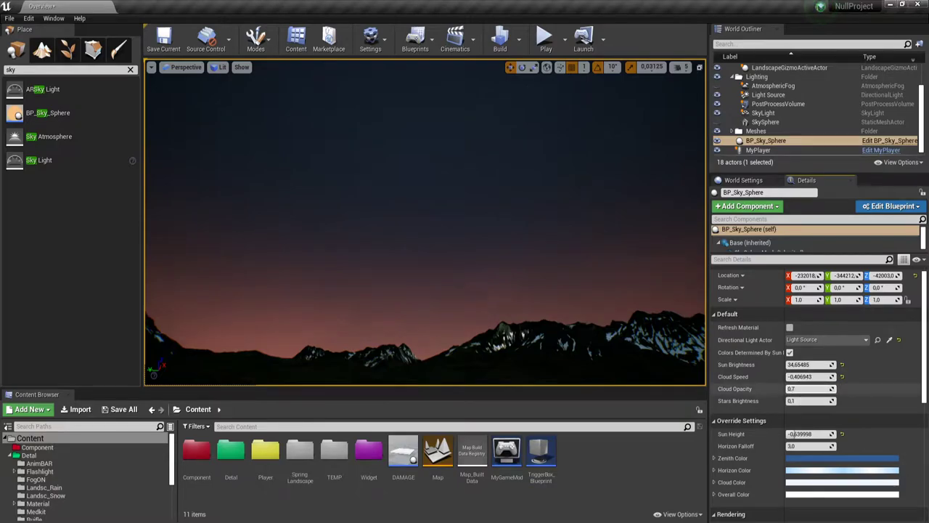
mouse_move(809, 388)
left_mouse_down()
mouse_move(824, 389)
mouse_move(776, 376)
left_mouse_up()
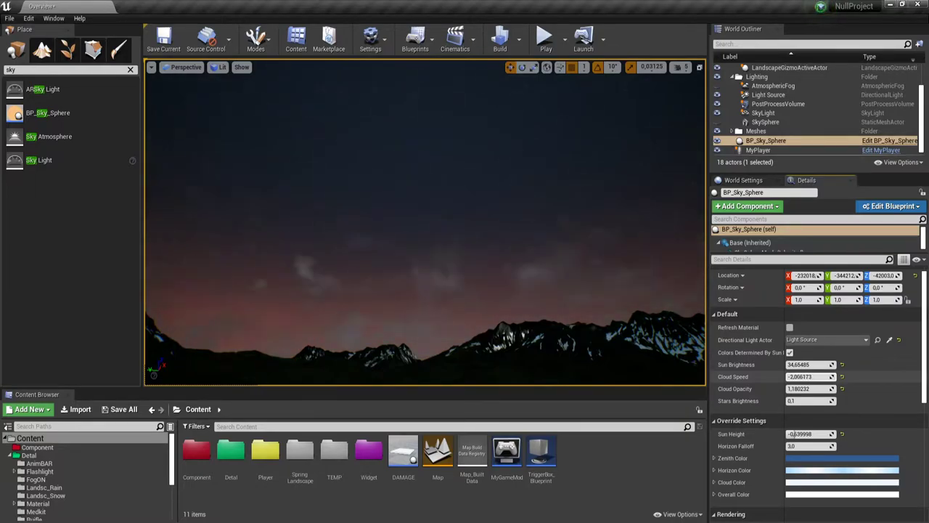
mouse_move(809, 377)
left_mouse_down()
mouse_move(788, 377)
mouse_move(824, 376)
mouse_move(814, 376)
left_mouse_up()
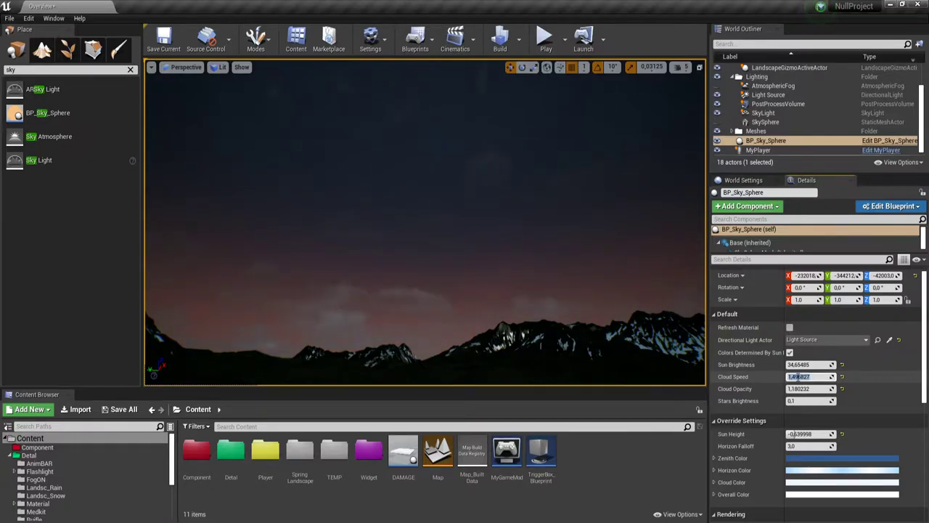
type("6")
key("Return")
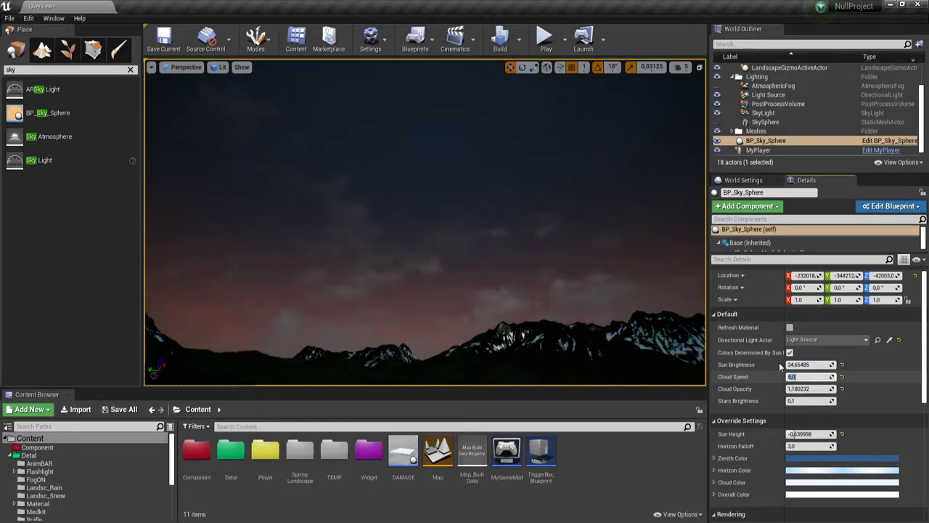
mouse_move(583, 248)
right_mouse_down()
mouse_move(508, 255)
mouse_move(587, 254)
right_mouse_up()
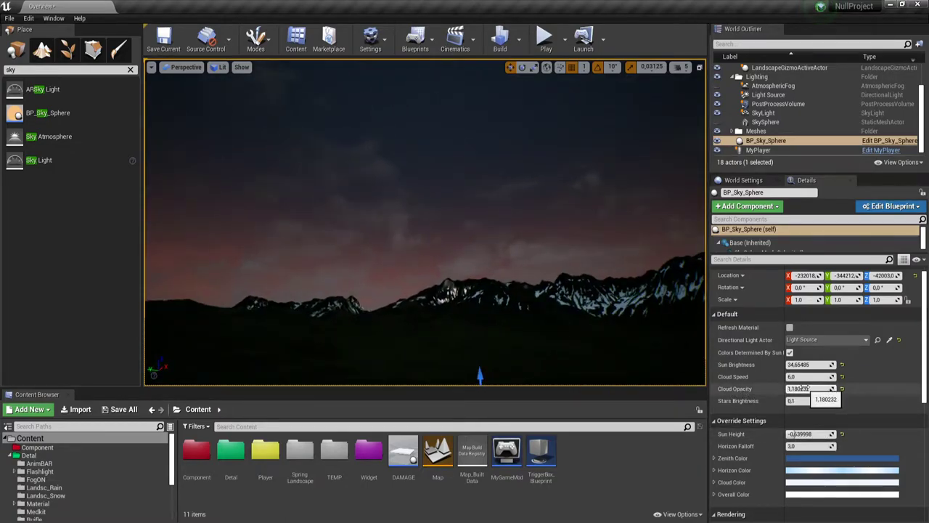
mouse_move(804, 388)
left_mouse_down()
mouse_move(842, 389)
mouse_move(820, 389)
left_mouse_up()
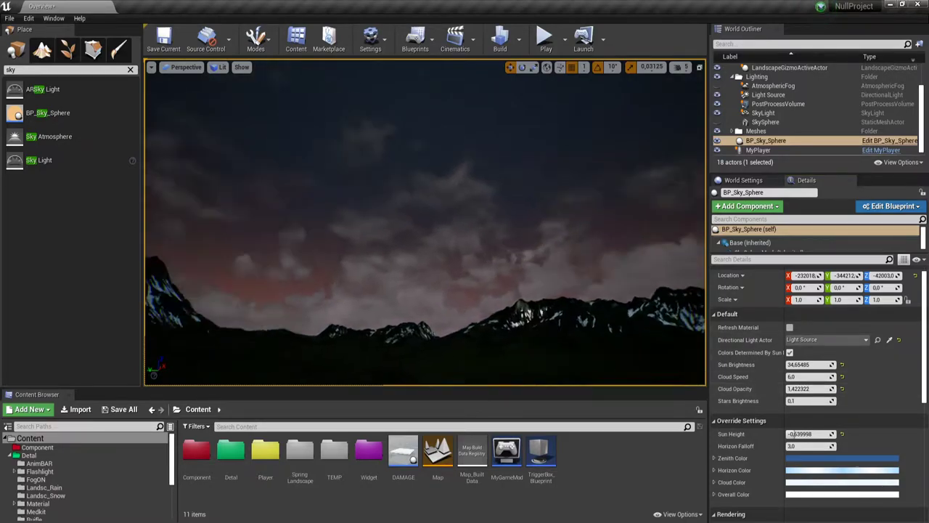
Raise BP_Sky_Sphere's Stars Brightness to about 0.97, checking the starry sky in the viewport
mouse_move(424, 222)
right_mouse_down()
mouse_move(479, 216)
mouse_move(446, 216)
right_mouse_up()
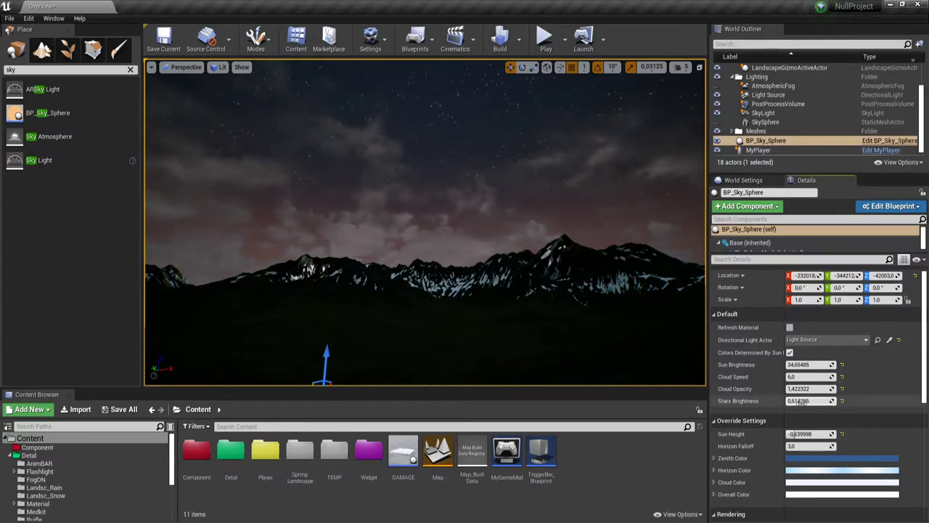
left_click_drag(799, 400, 769, 400)
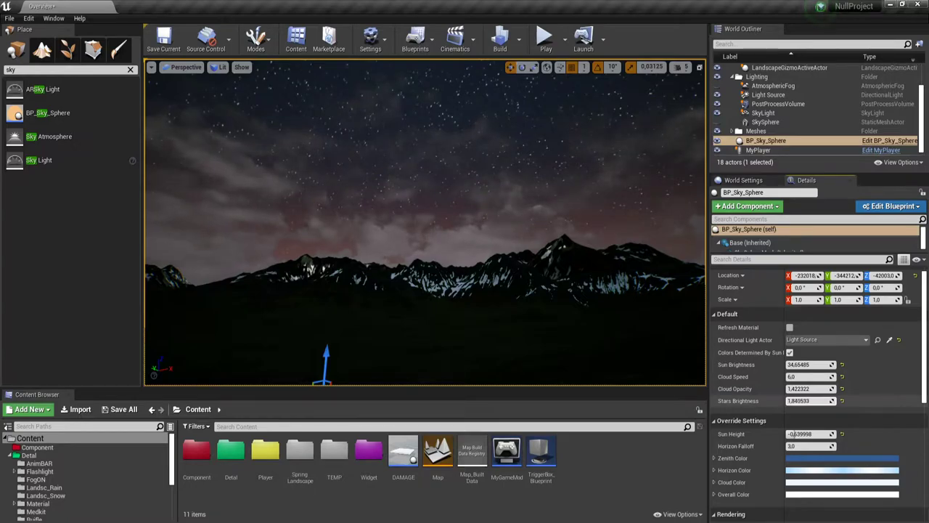
left_click_drag(809, 401, 809, 400)
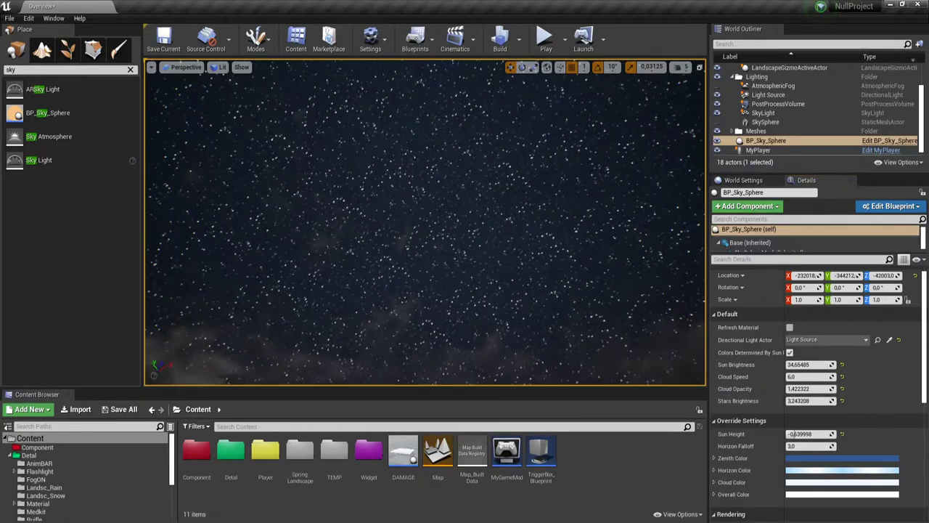
right_click_drag(425, 208, 349, 181)
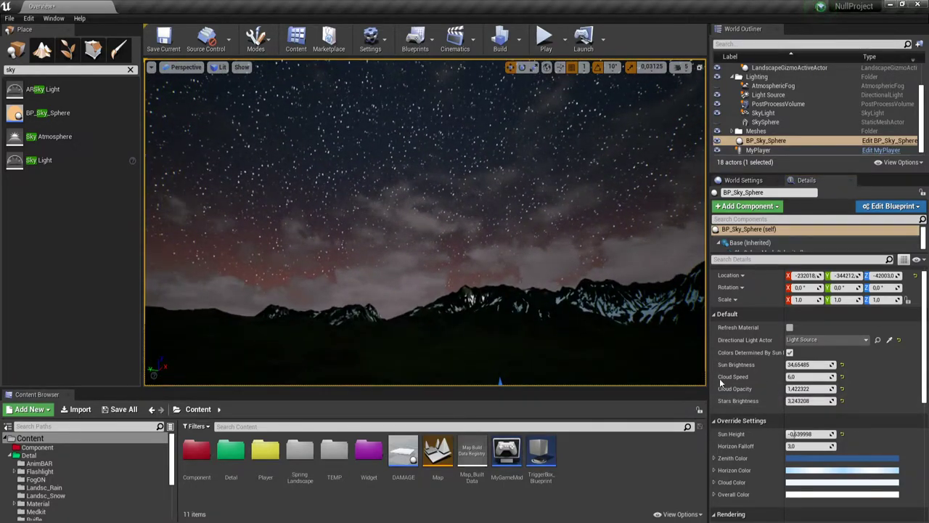
left_click_drag(809, 400, 806, 401)
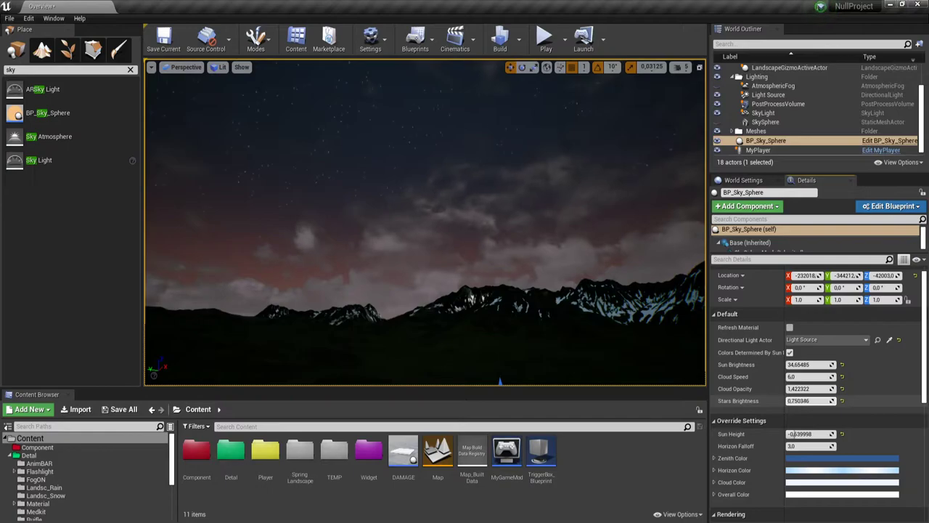
mouse_move(426, 218)
right_mouse_down()
mouse_move(414, 160)
mouse_move(414, 210)
right_mouse_up()
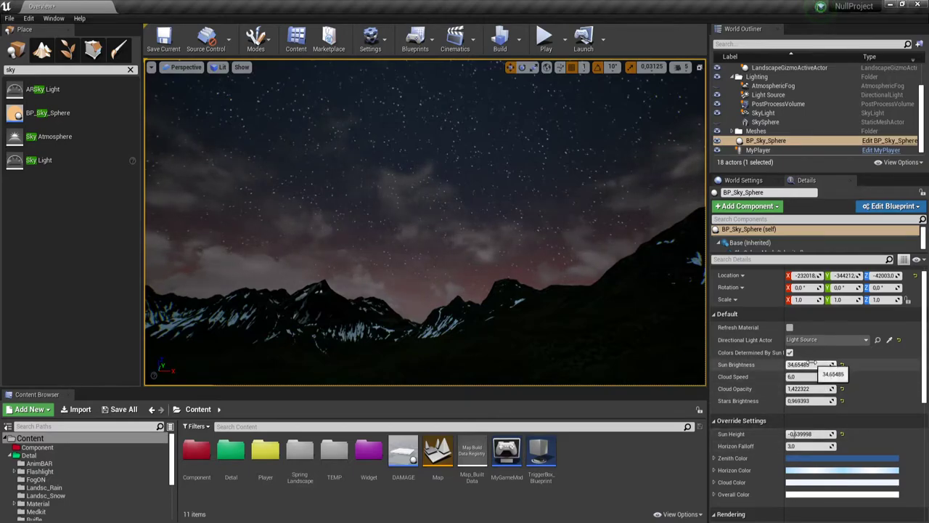
mouse_move(806, 365)
left_mouse_down()
mouse_move(791, 364)
mouse_move(816, 365)
left_mouse_up()
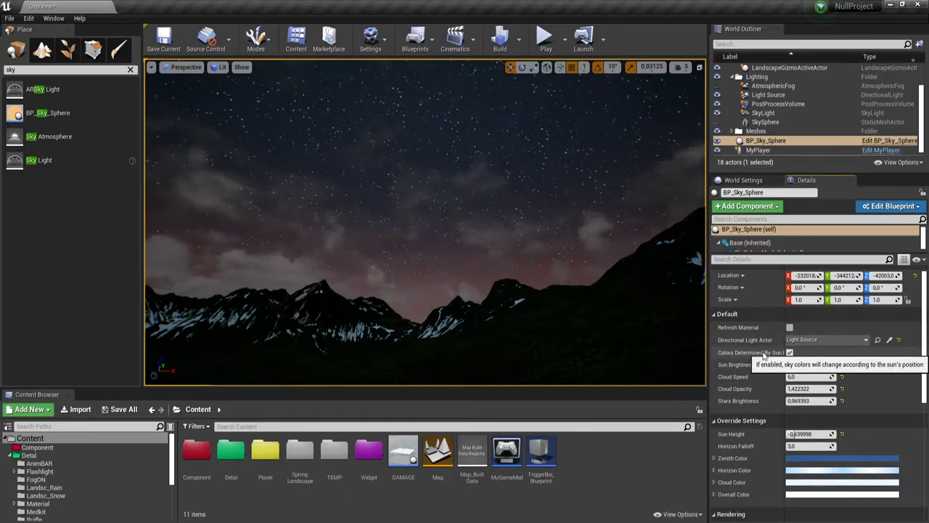
Turn Colors Determined By Sun Position off, then back on
left_click(789, 353)
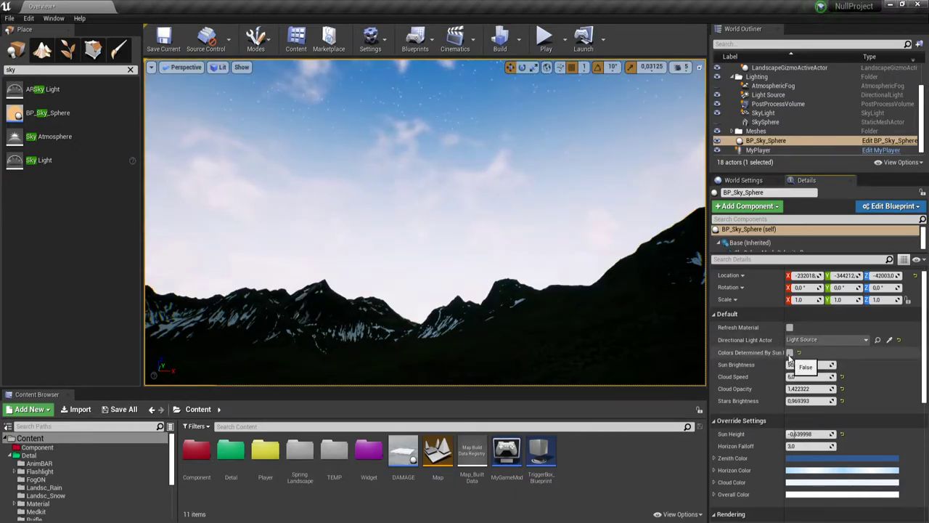
mouse_move(424, 218)
right_mouse_down()
mouse_move(435, 218)
mouse_move(435, 232)
right_mouse_up()
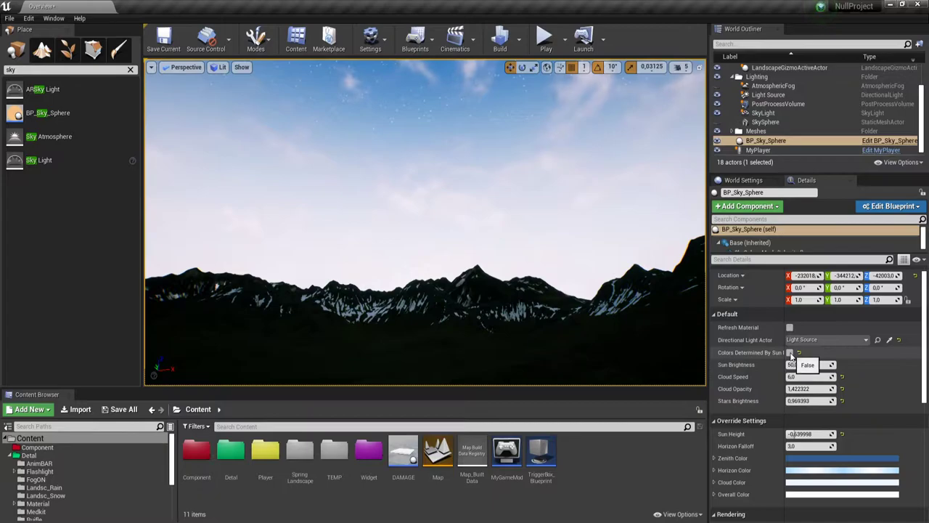
left_click(790, 352)
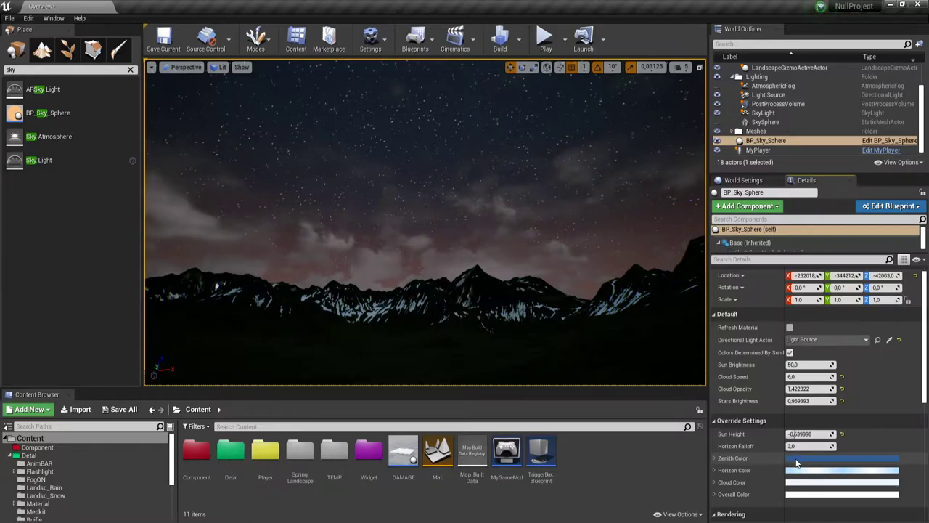
Try a magenta Zenith Color, then cancel to keep the original blue
left_click(796, 462)
left_click(664, 310)
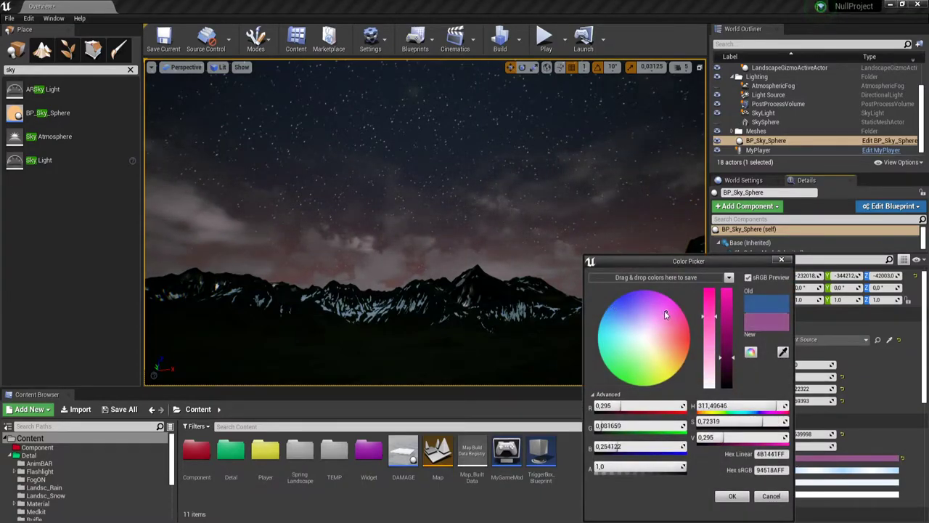
mouse_move(664, 310)
left_mouse_down()
mouse_move(651, 328)
mouse_move(674, 338)
left_mouse_up()
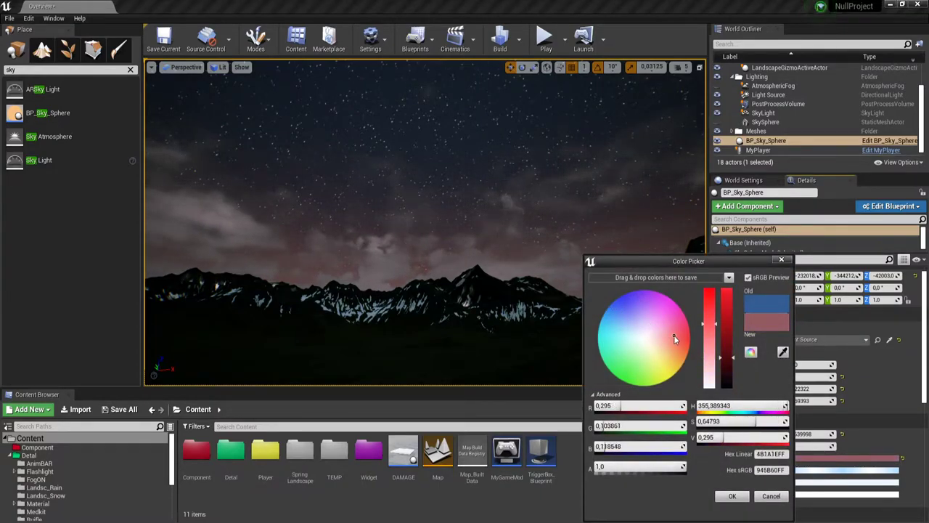
left_click(769, 497)
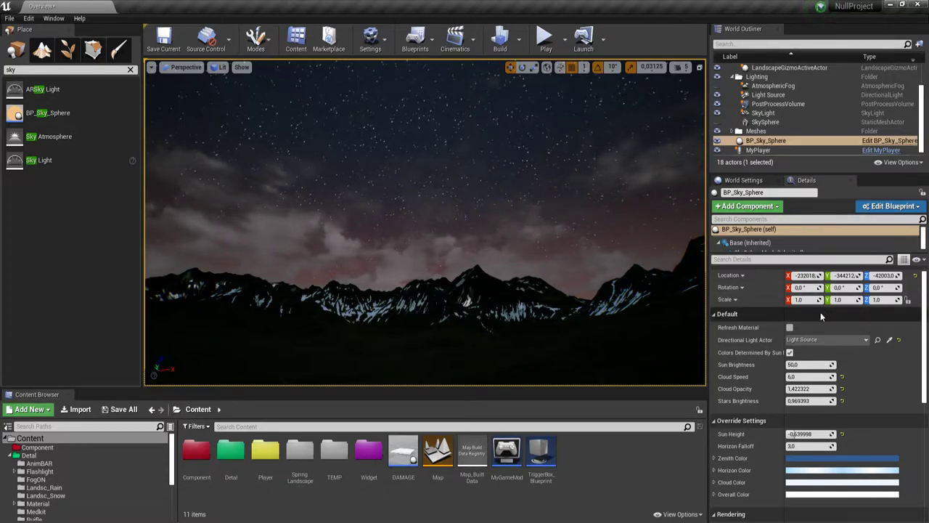
Rotate the Light Source to daylight and refresh BP_Sky_Sphere's material to match
left_click(764, 97)
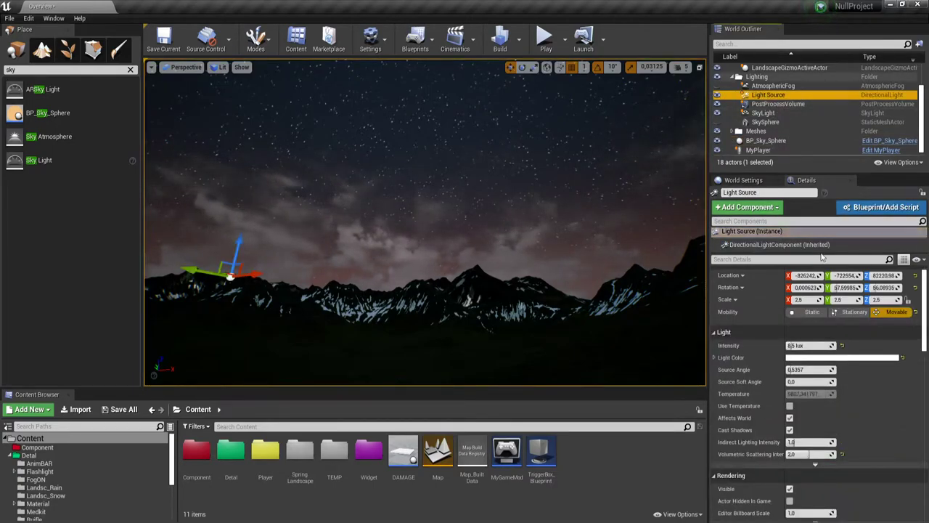
left_click_drag(846, 287, 874, 288)
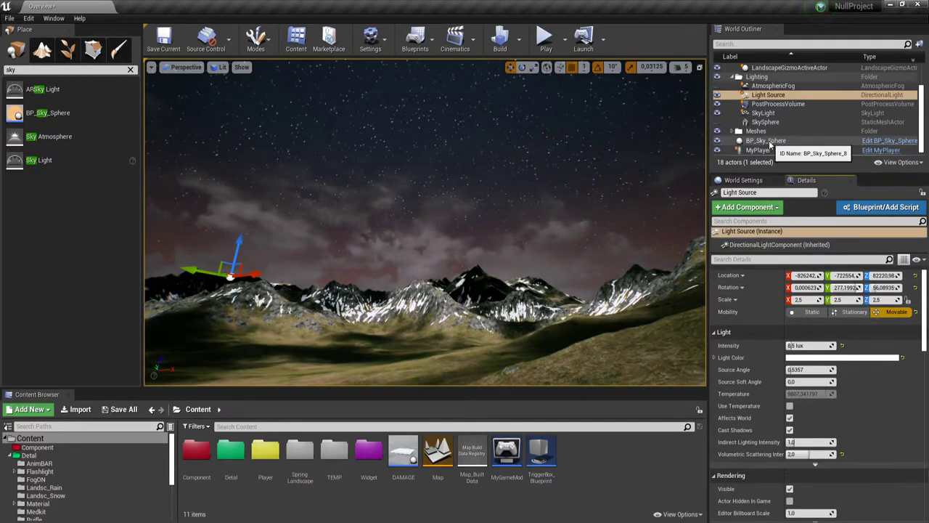
left_click(768, 141)
left_click(790, 328)
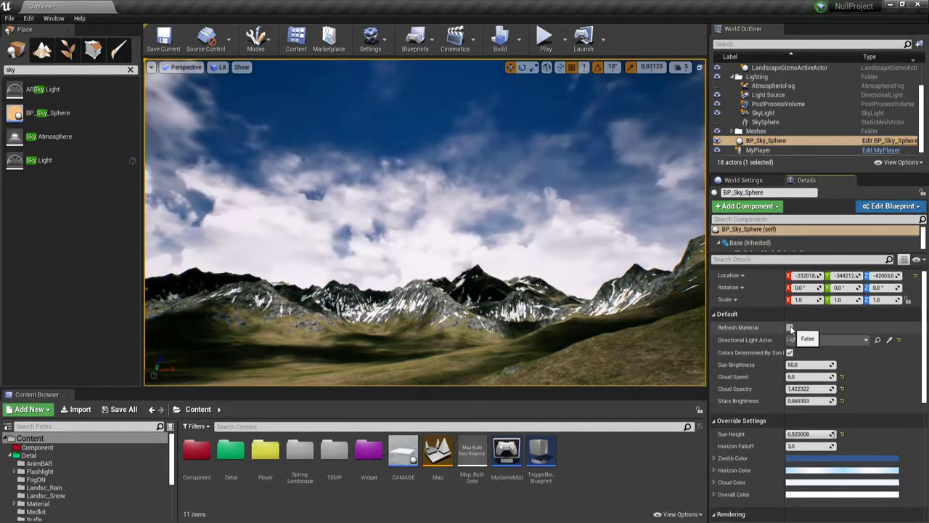
Set Cloud Opacity to about 0.94 and Cloud Speed to about 5.24
mouse_move(425, 222)
right_mouse_down()
mouse_move(377, 217)
mouse_move(414, 217)
right_mouse_up()
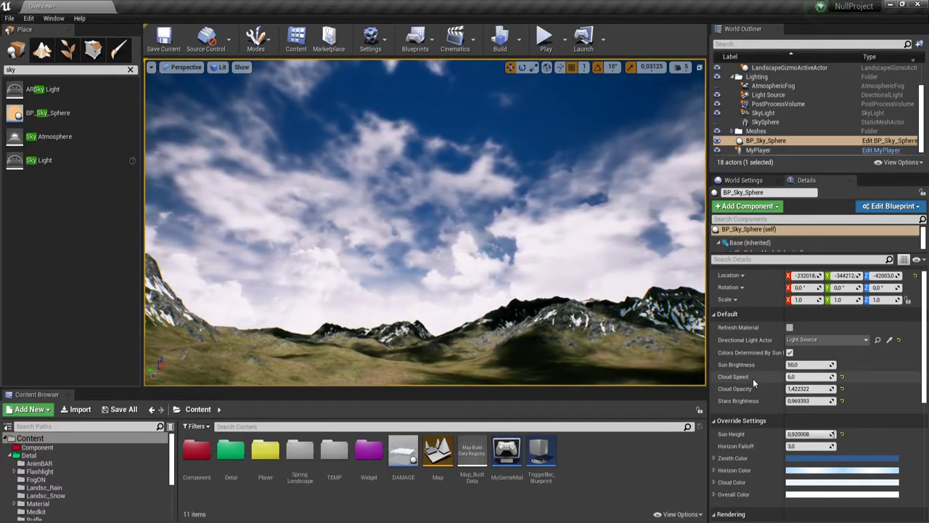
mouse_move(811, 388)
left_mouse_down()
mouse_move(795, 388)
mouse_move(813, 398)
left_mouse_up()
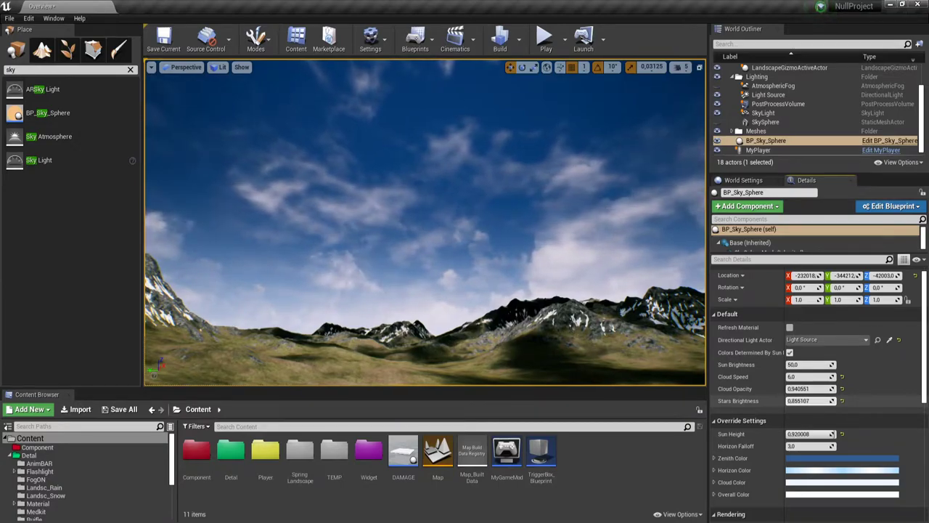
mouse_move(811, 376)
left_mouse_down()
mouse_move(802, 376)
mouse_move(812, 375)
left_mouse_up()
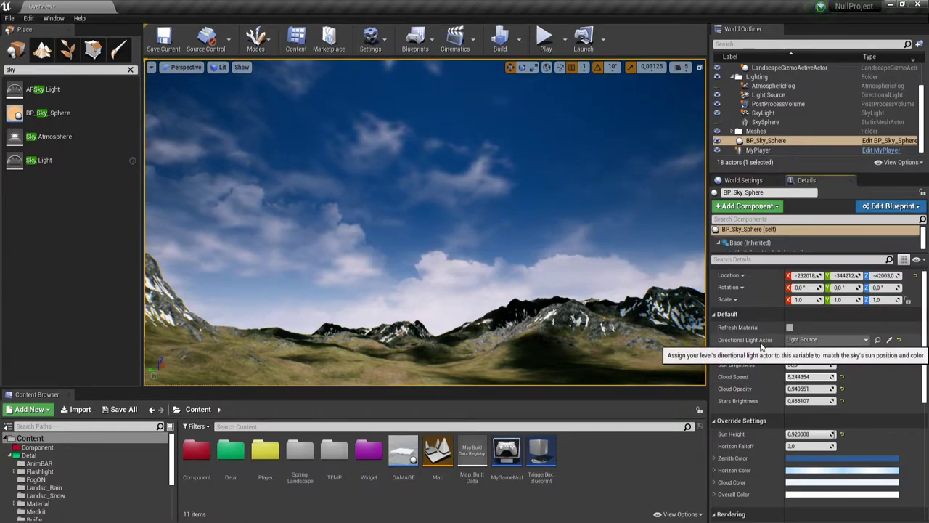
Set the Zenith Color to deep red (R 0.295, G 0.060, B 0.046) and view the mountains
left_click(809, 458)
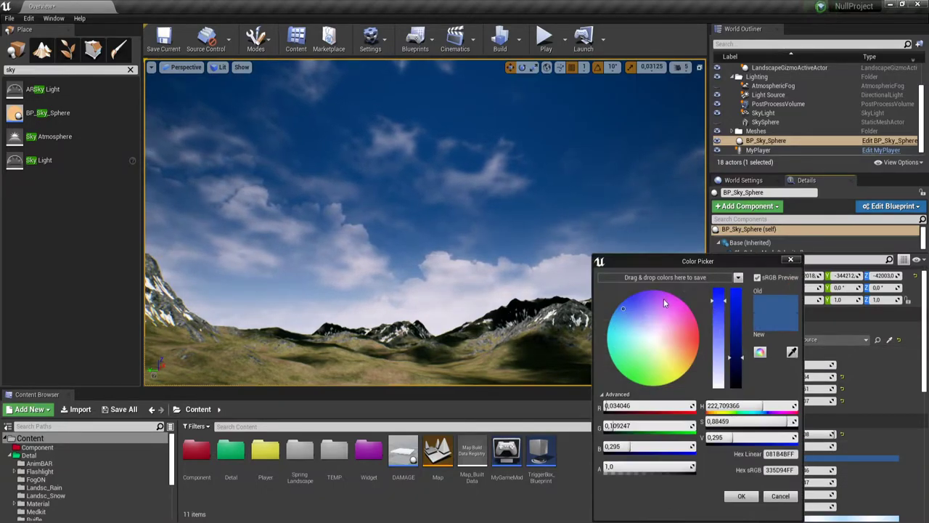
mouse_move(663, 298)
left_mouse_down()
mouse_move(608, 300)
mouse_move(692, 339)
left_mouse_up()
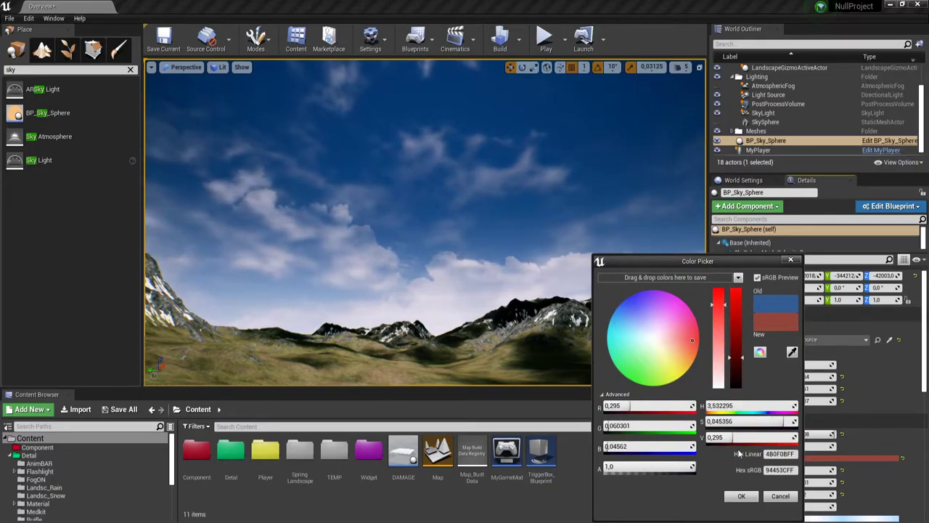
left_click(741, 498)
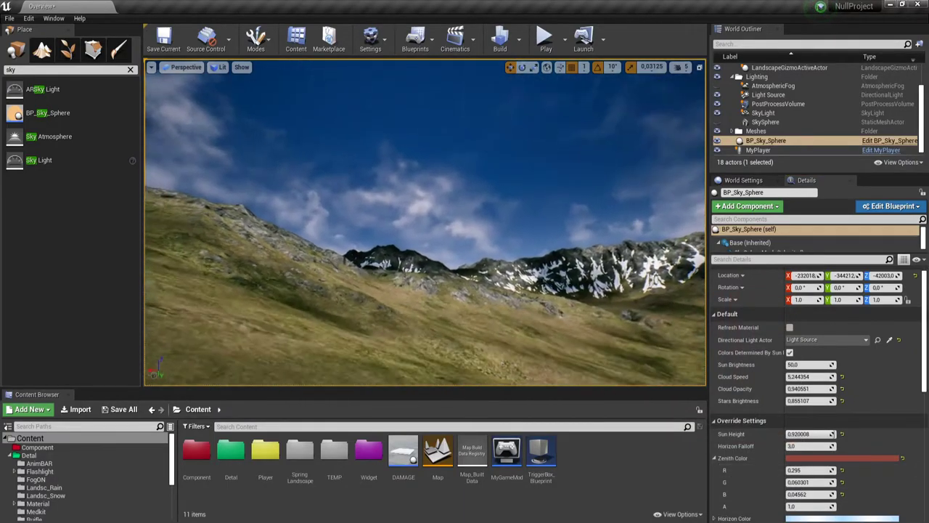
right_click_drag(425, 221, 425, 221)
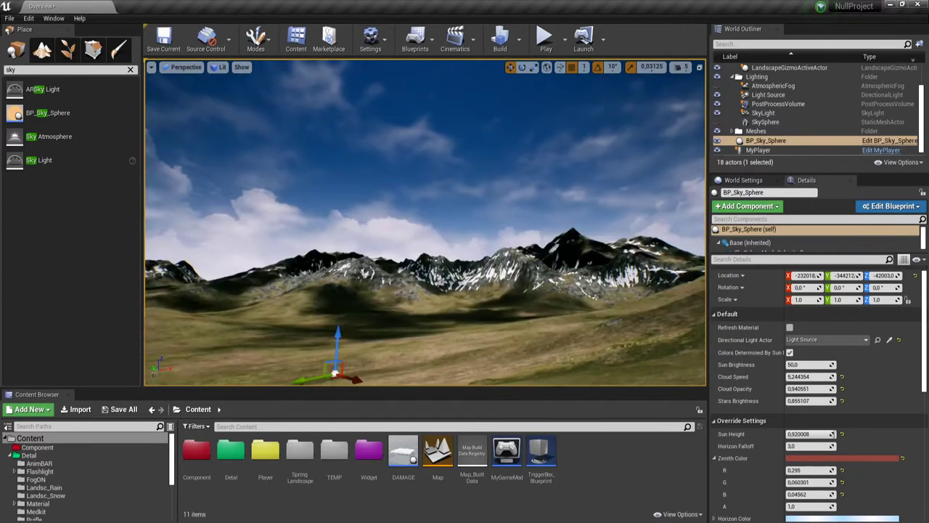
right_click_drag(546, 317, 546, 317)
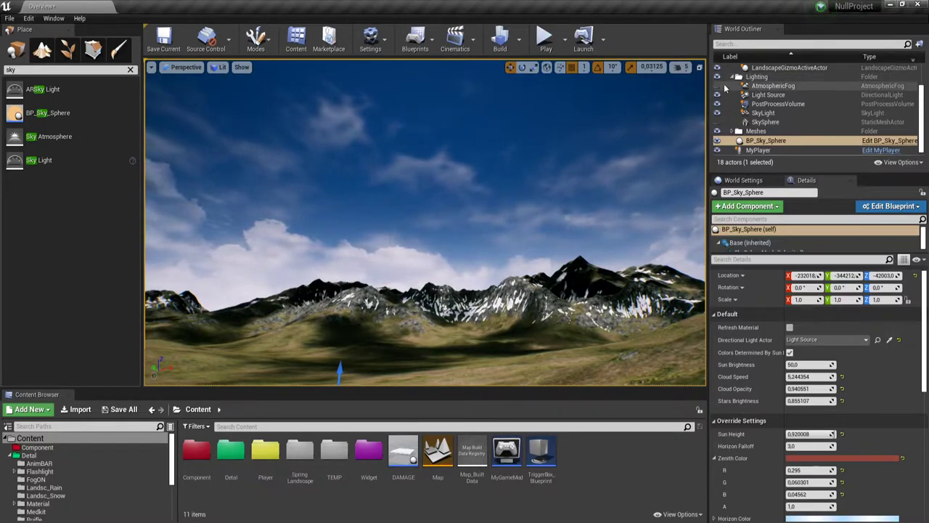
Tick AtmosphericFog's Rendering Visible box so bluish haze veils the distant mountains
left_click(717, 85)
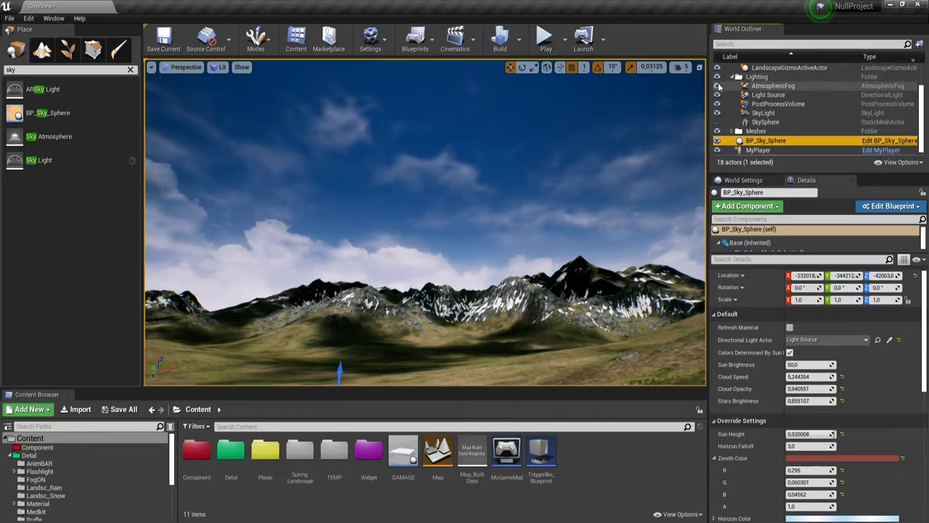
left_click(770, 87)
scroll(791, 326, "down", 6)
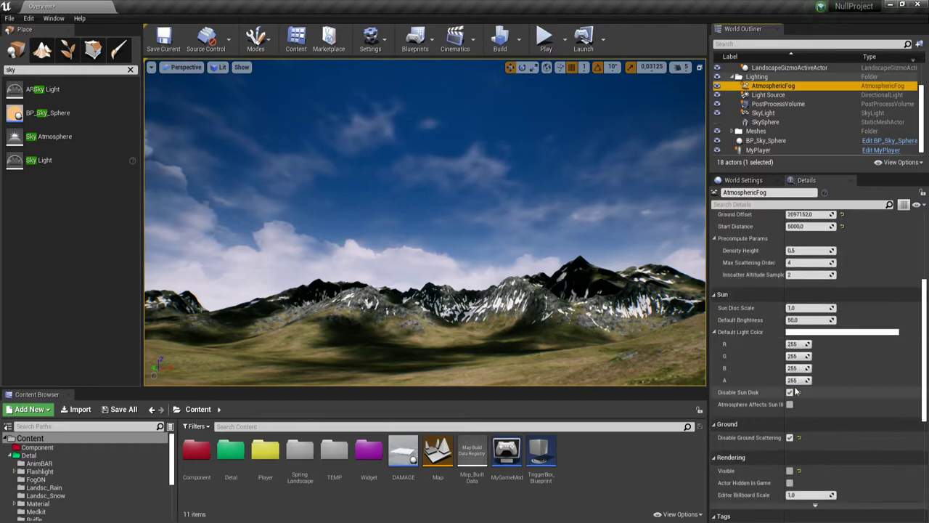
left_click(790, 422)
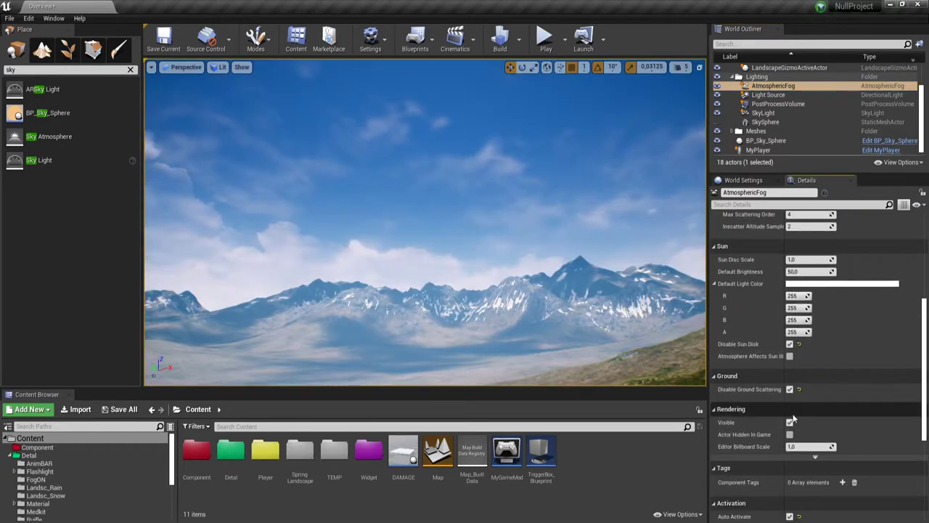
right_click_drag(435, 217, 406, 218)
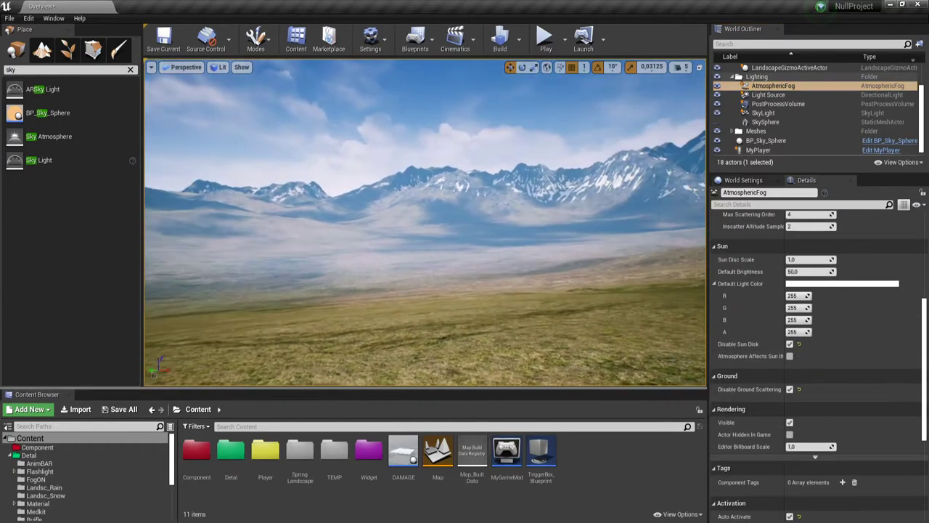
right_click_drag(465, 263, 485, 263)
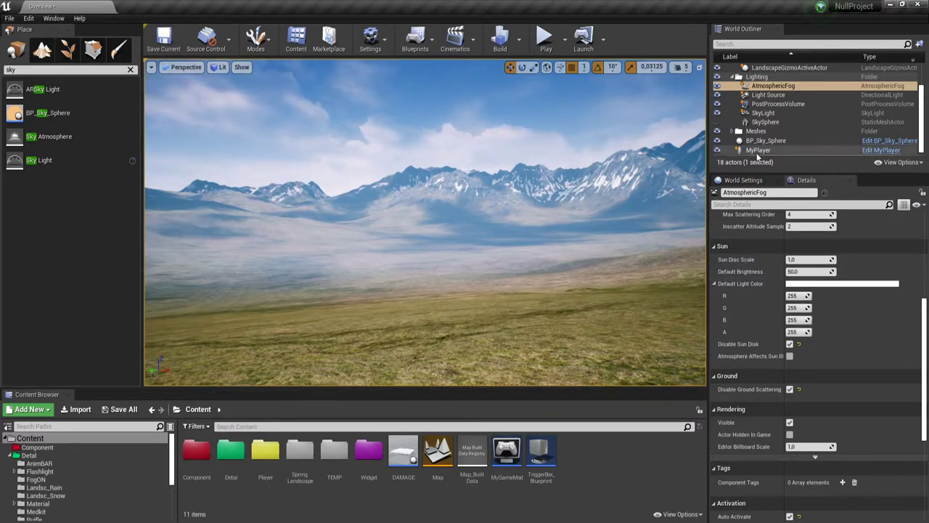
Set BP_Sky_Sphere's Cloud Color to pink (R 1.0, G 0.241, B 0.351)
left_click(761, 144)
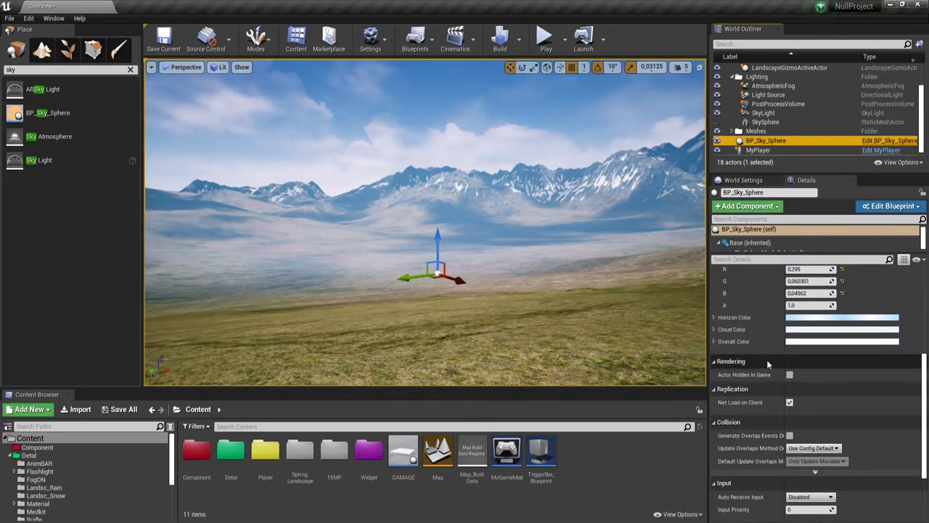
scroll(846, 336, "down", 3)
scroll(846, 337, "up", 3)
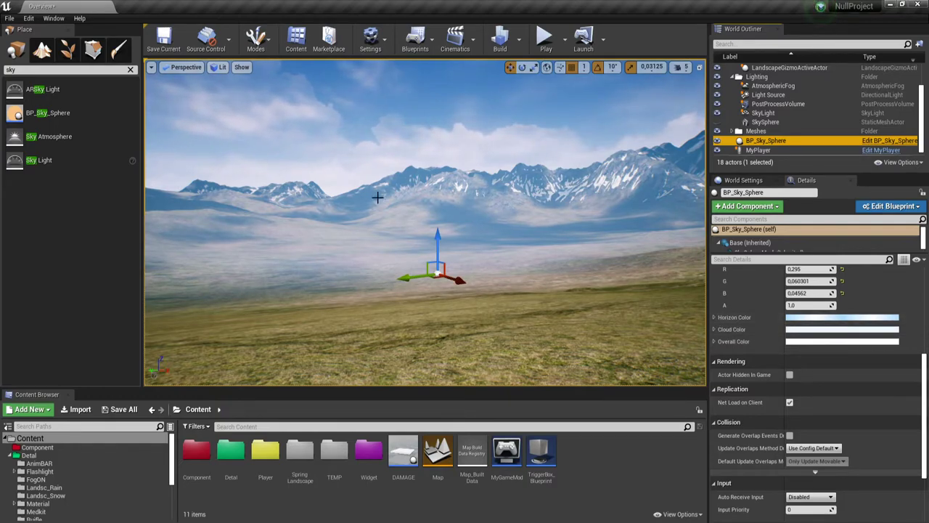
left_click(713, 330)
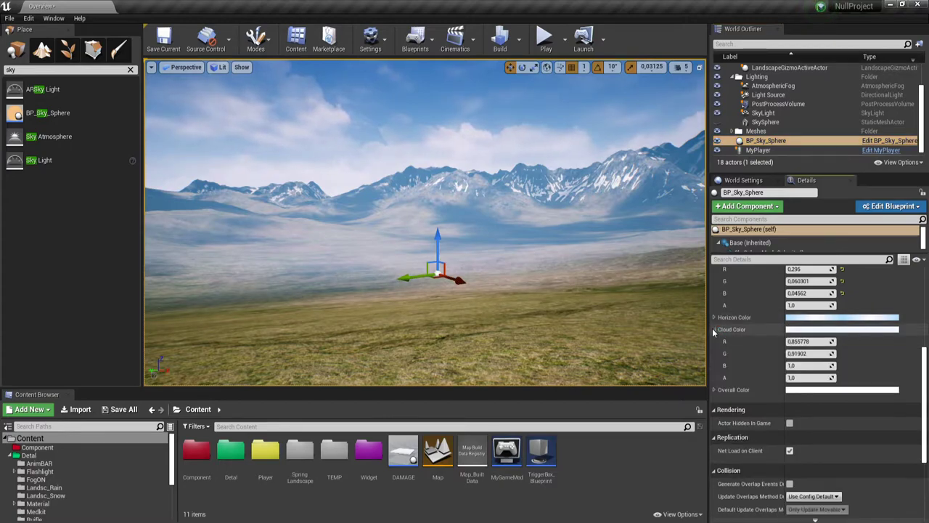
left_click(805, 329)
left_click(698, 331)
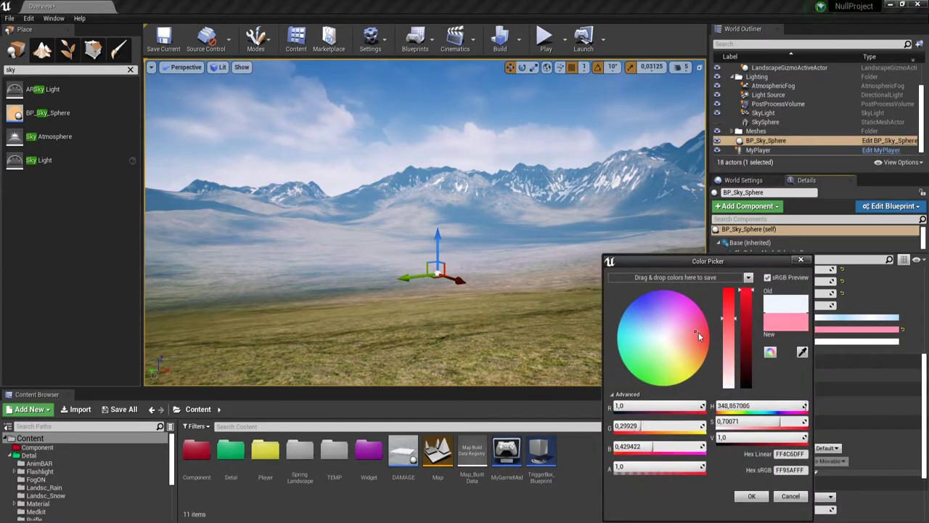
right_click_drag(557, 245, 597, 284)
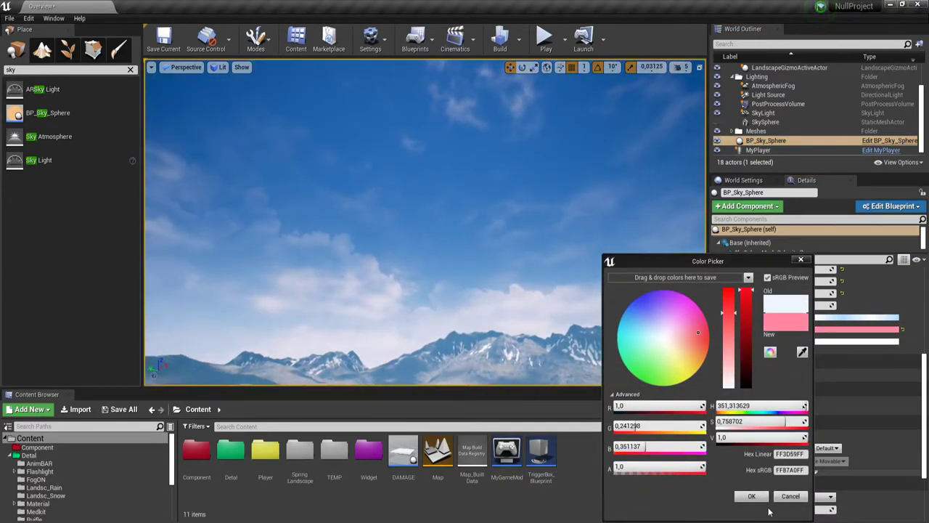
left_click(751, 496)
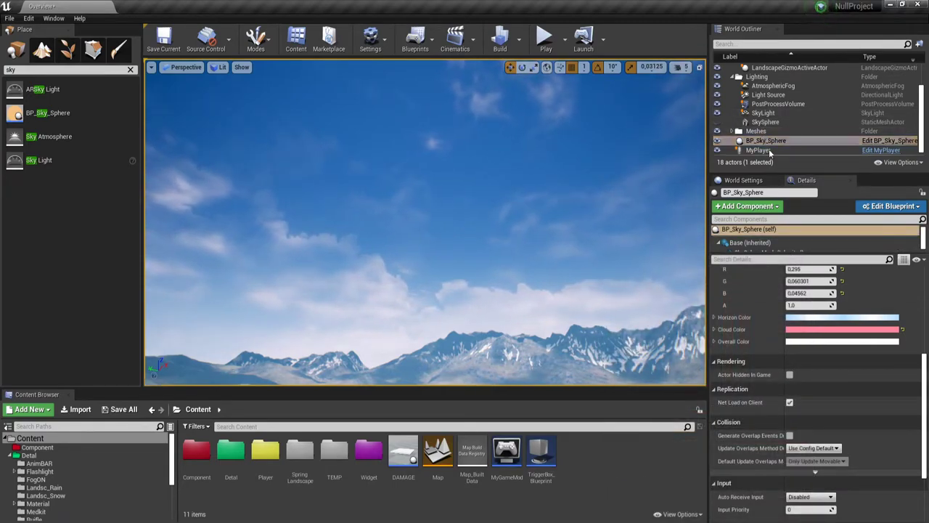
left_click(773, 86)
scroll(811, 424, "down", 3)
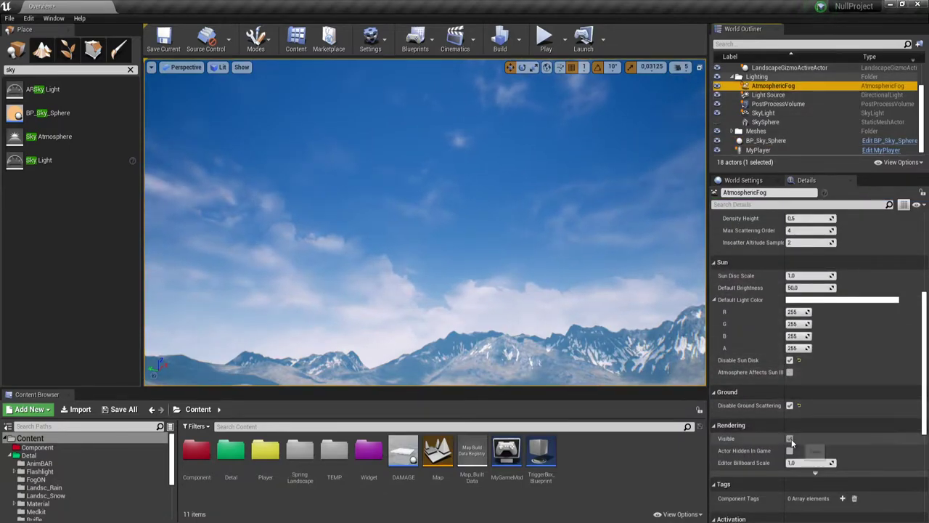
Hide the AtmosphericFog again by unticking Visible
left_click(789, 438)
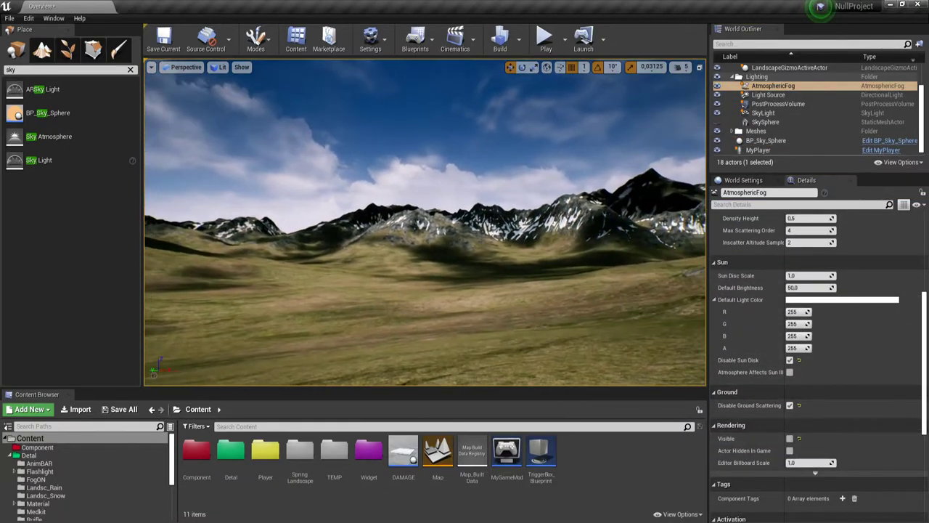
right_click_drag(424, 222, 425, 182)
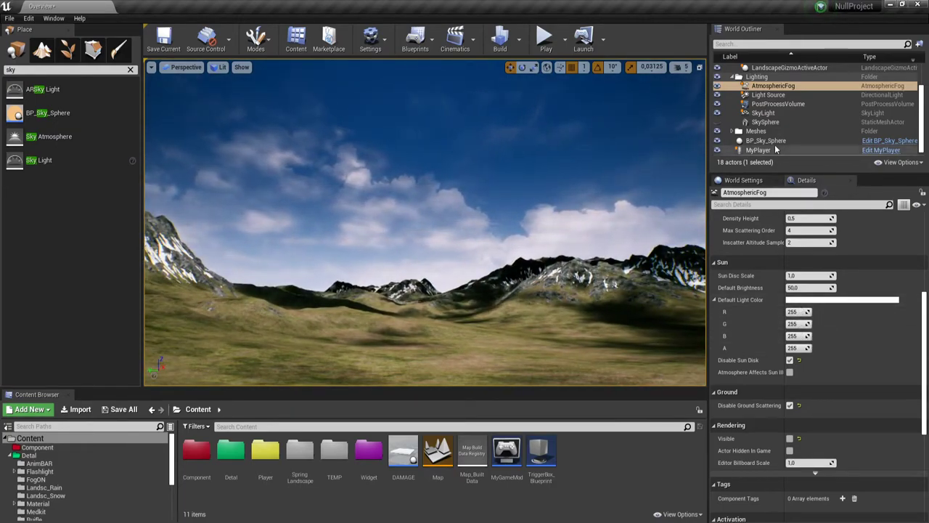
left_click(765, 140)
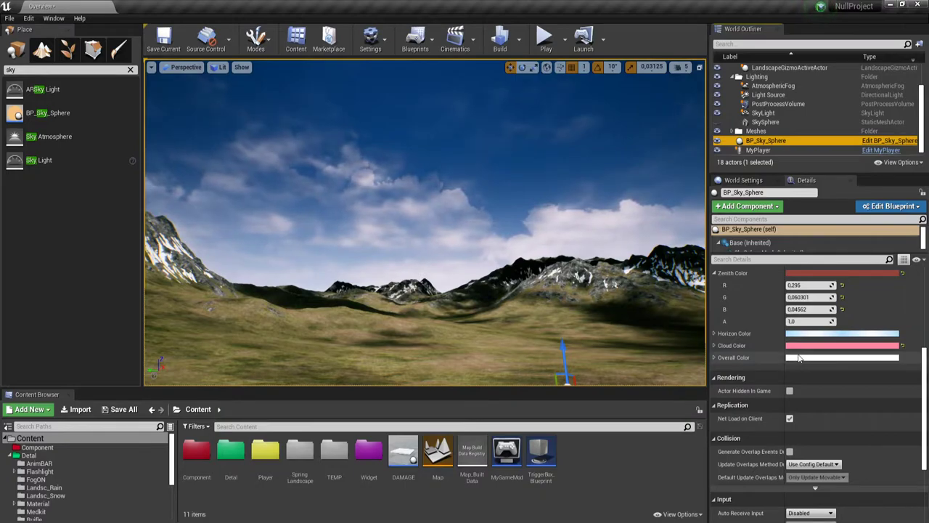
Try a light lavender Overall Color on BP_Sky_Sphere
left_click(713, 360)
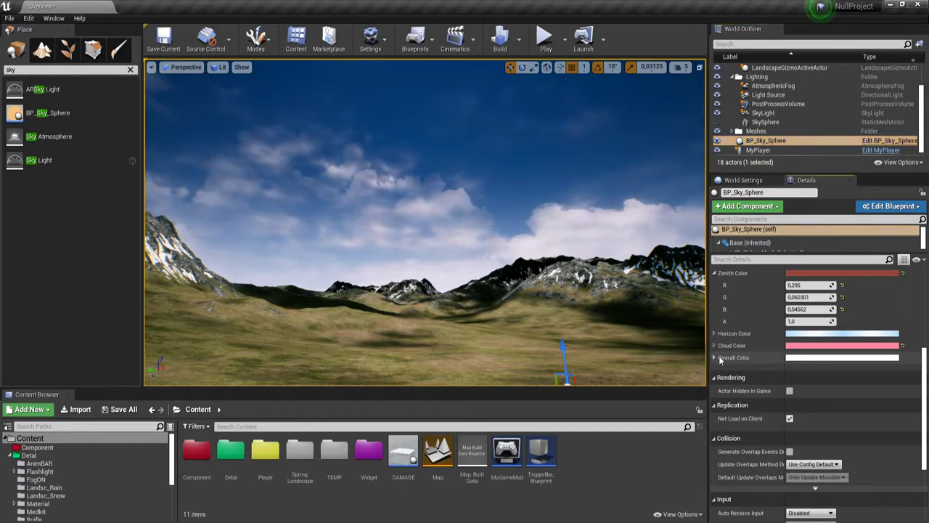
left_click(844, 359)
mouse_move(719, 305)
left_mouse_down()
mouse_move(691, 327)
mouse_move(691, 303)
left_mouse_up()
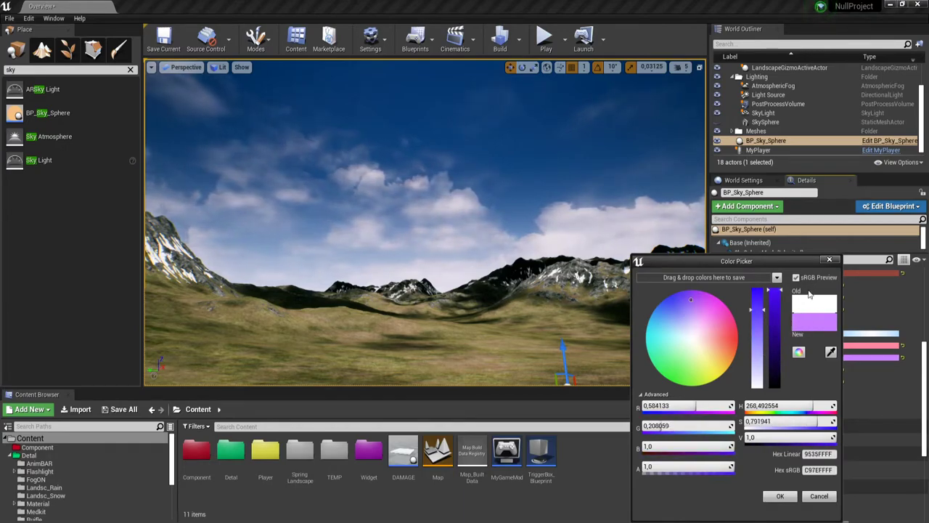
left_click(779, 496)
Reset the Cloud Color and Overall Color back to white
right_click_drag(435, 218, 450, 239)
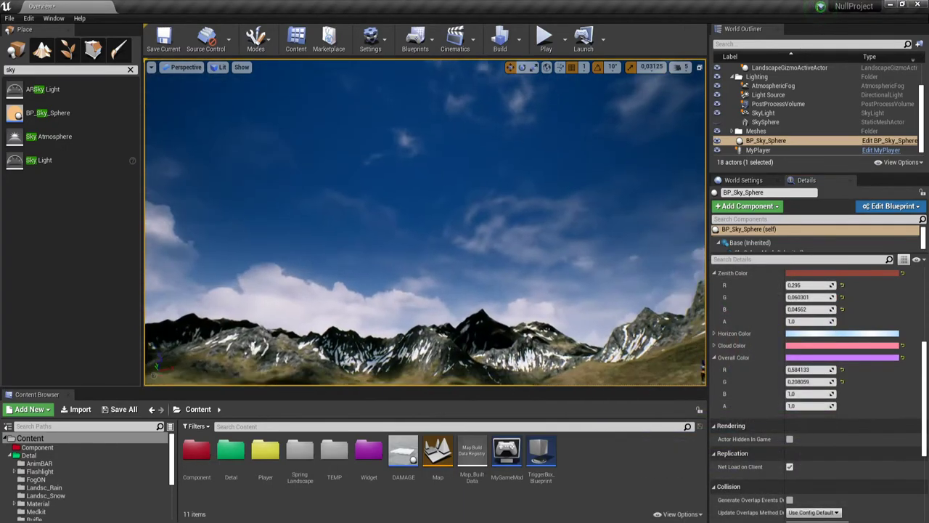
right_click_drag(366, 211, 366, 211)
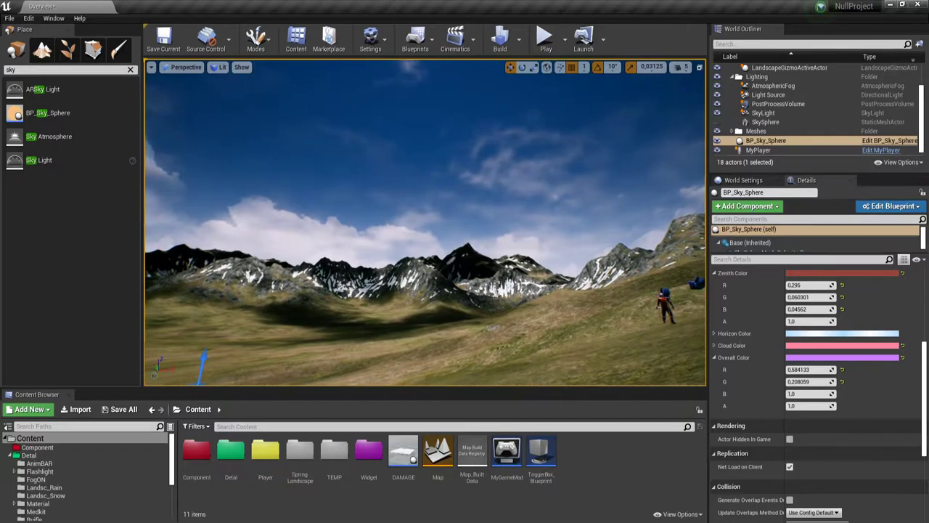
left_click(902, 346)
scroll(872, 367, "down", 3)
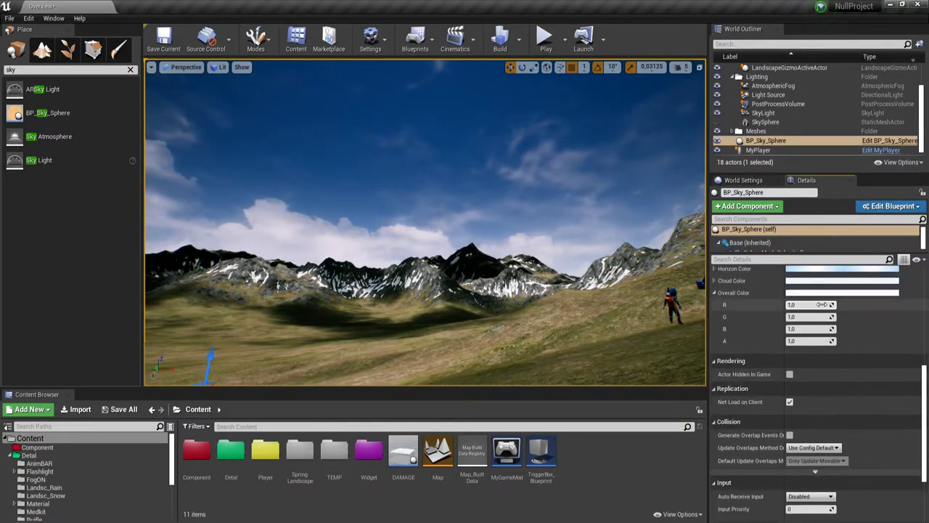
scroll(790, 363, "down", 3)
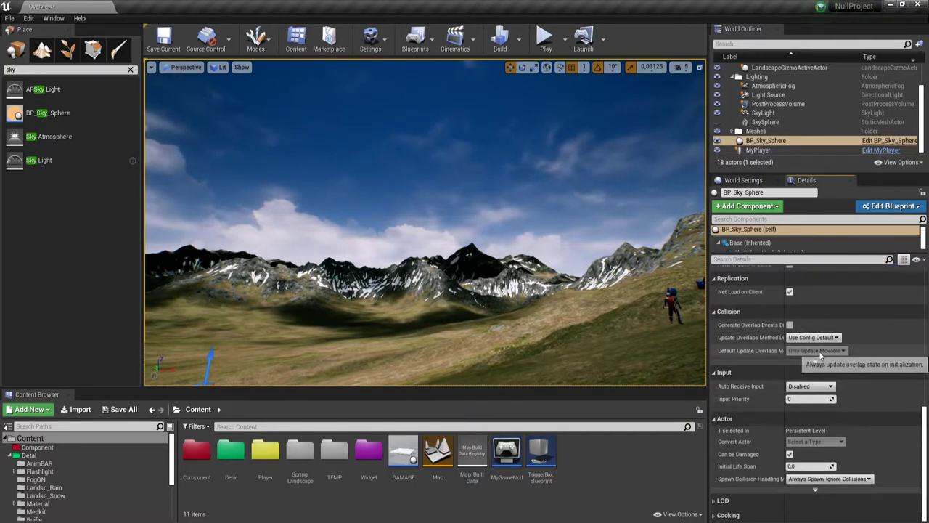
scroll(800, 421, "up", 3)
scroll(801, 421, "up", 4)
scroll(809, 483, "up", 4)
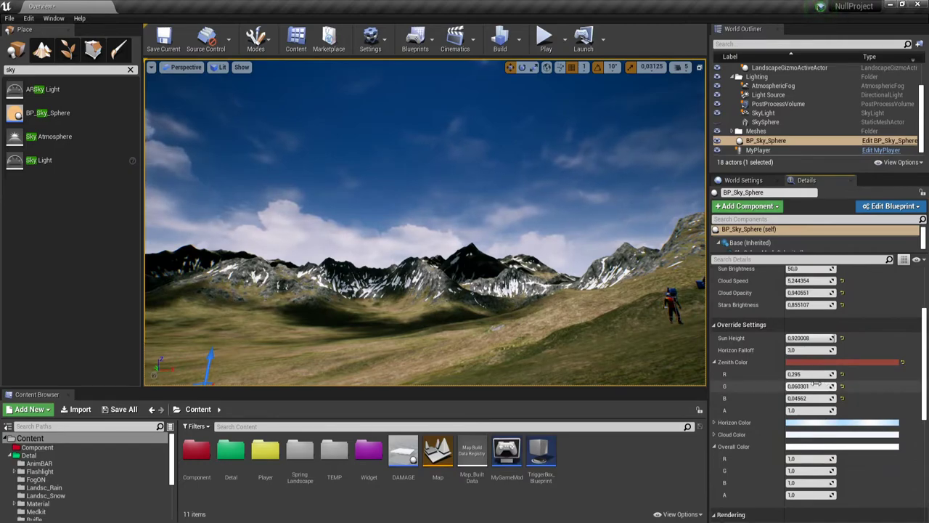
left_click(902, 362)
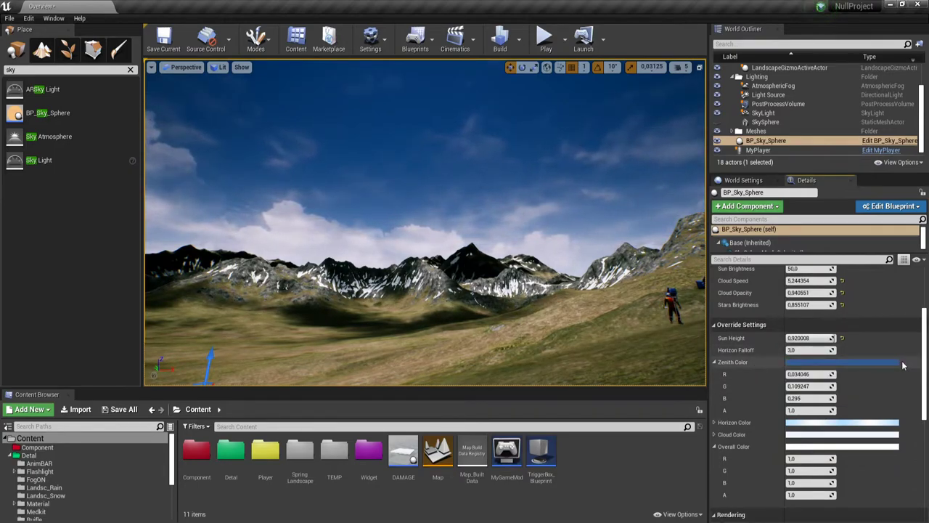
left_click(715, 363)
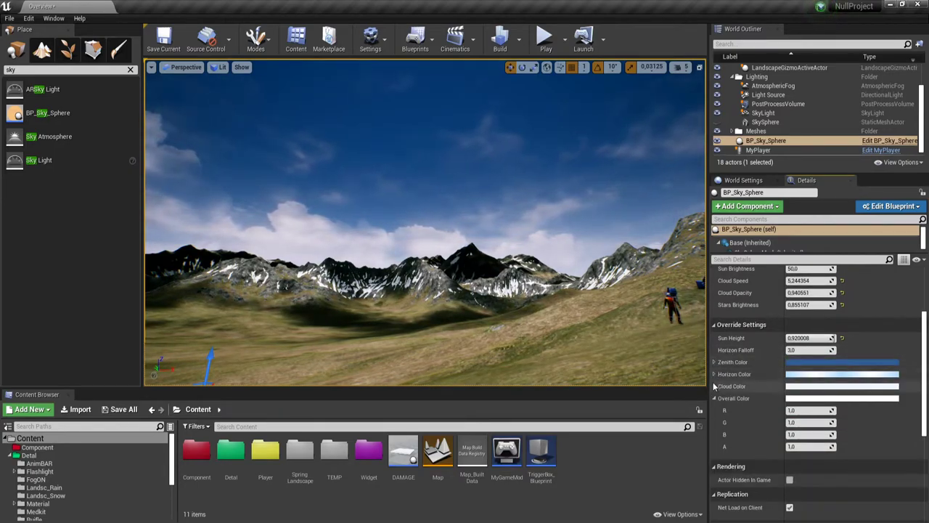
left_click(713, 398)
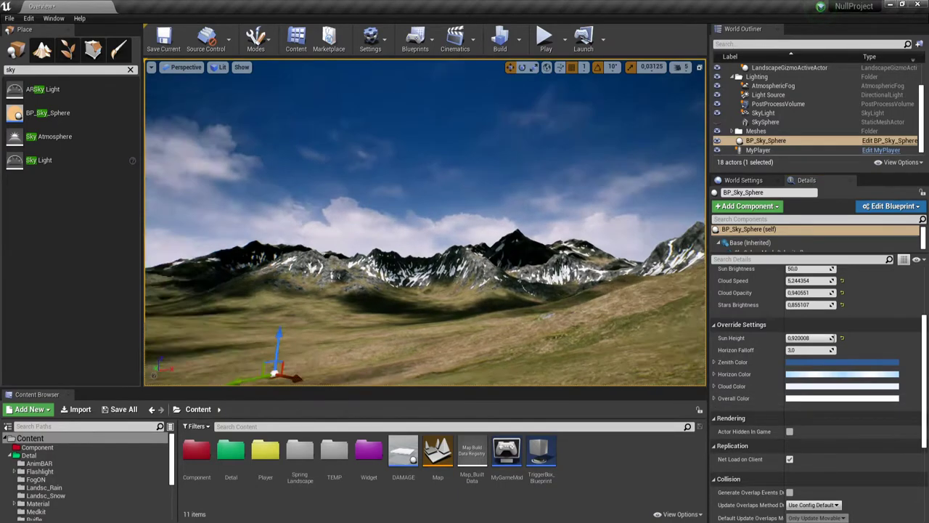
right_click_drag(345, 229, 344, 156)
scroll(798, 313, "up", 2)
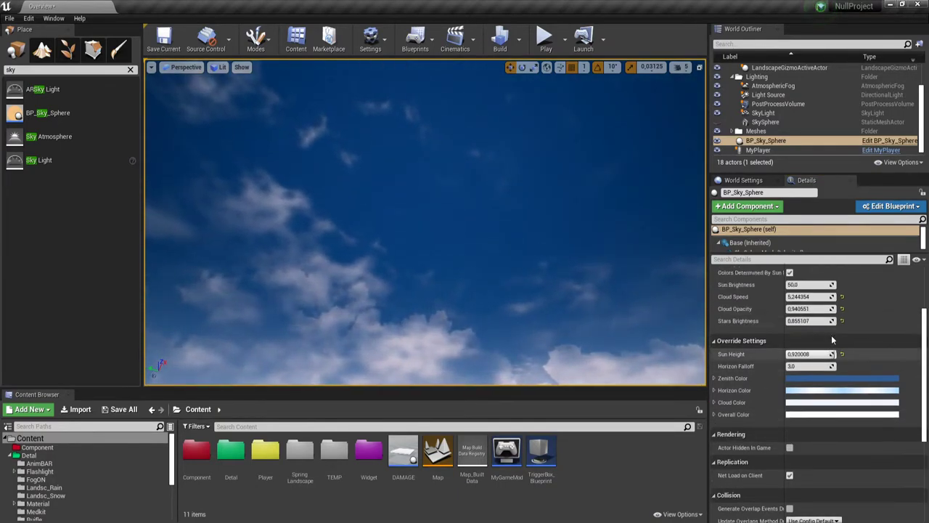
scroll(804, 346, "up", 2)
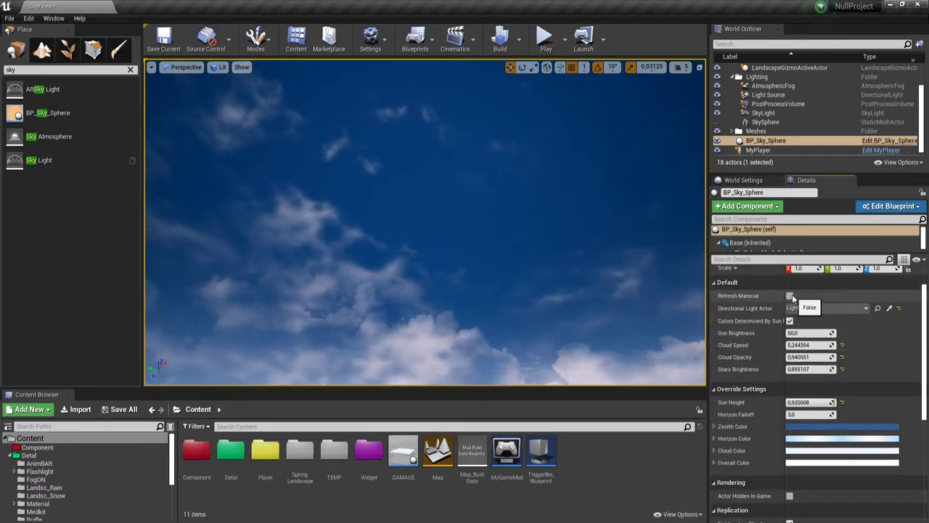
mouse_move(352, 312)
right_mouse_down()
mouse_move(352, 383)
mouse_move(478, 378)
right_mouse_up()
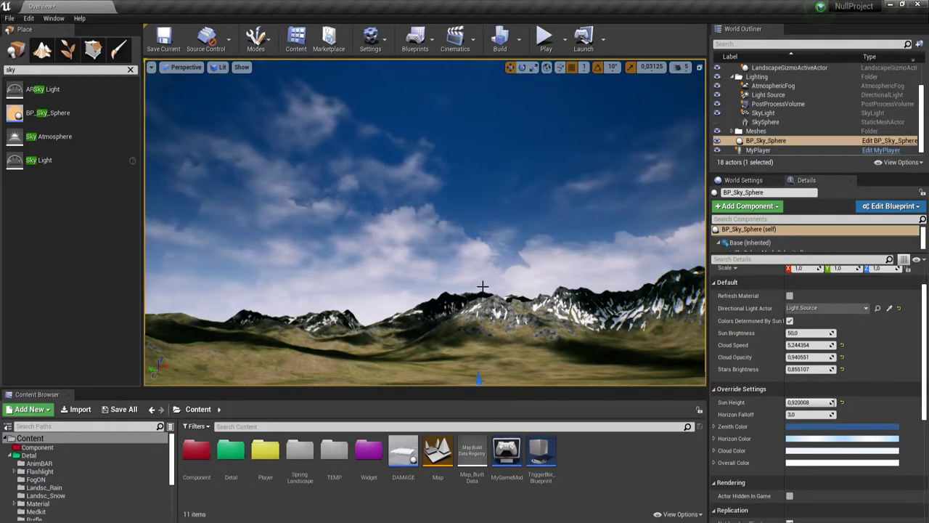
right_click_drag(477, 270, 435, 275)
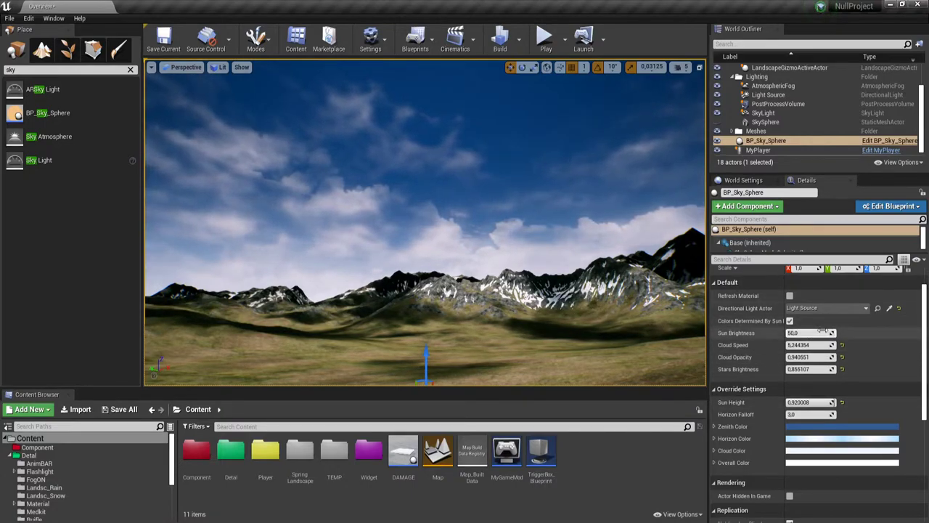
scroll(824, 334, "up", 2)
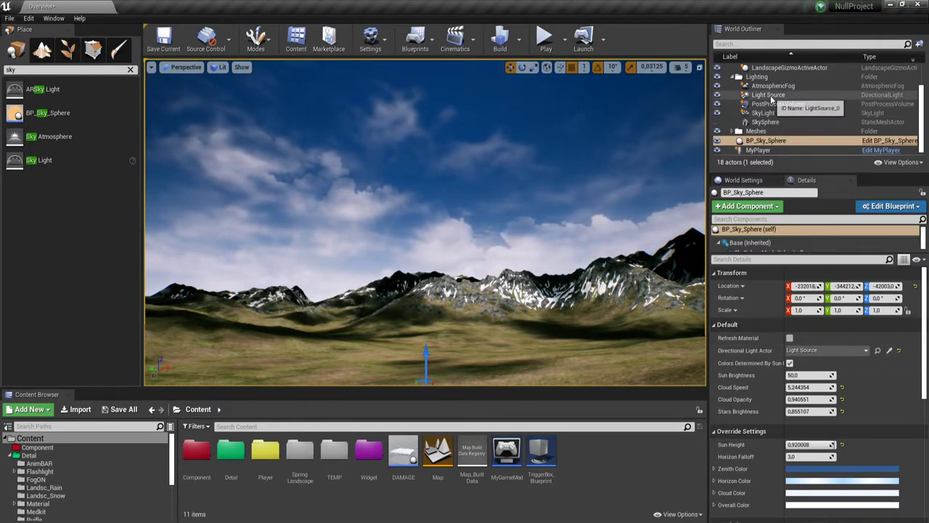
Experiment with the Light Source intensity, then reset it to the default 10 lux
left_click(769, 95)
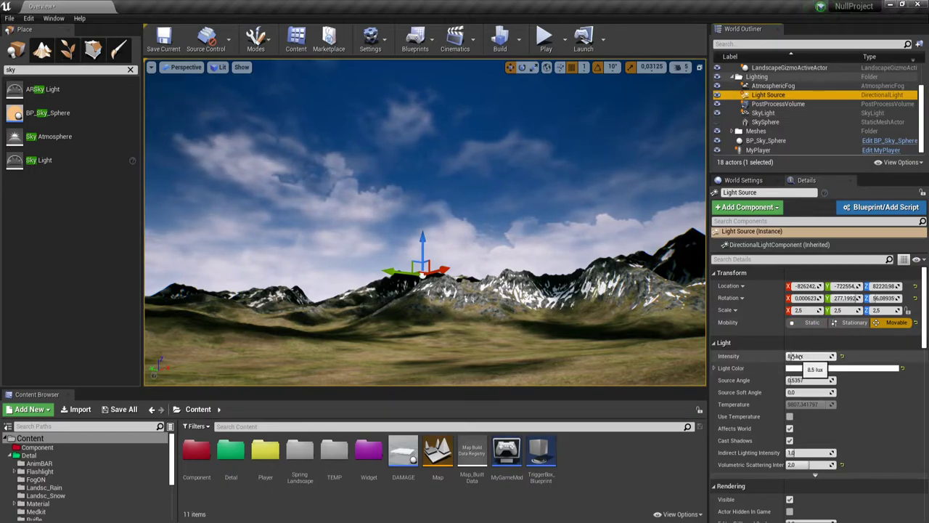
mouse_move(809, 356)
left_mouse_down()
mouse_move(871, 356)
mouse_move(793, 355)
left_mouse_up()
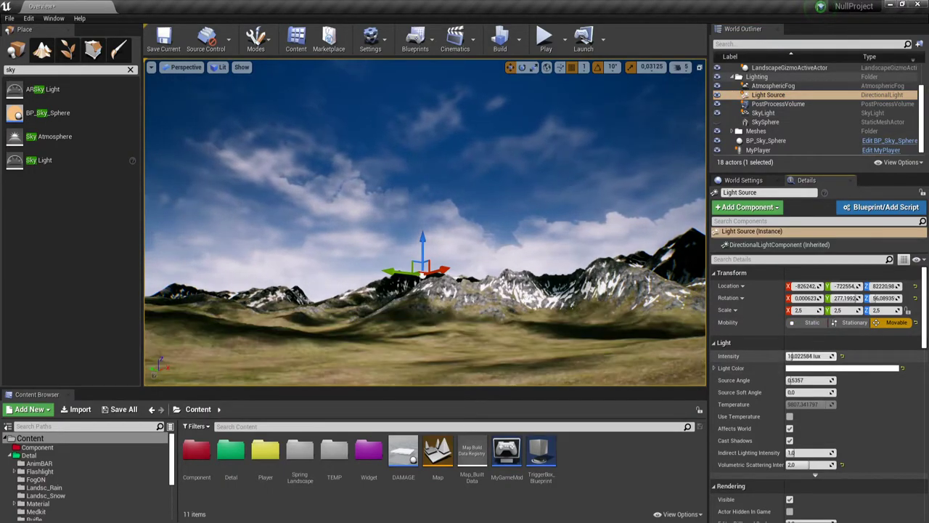
left_click(796, 356)
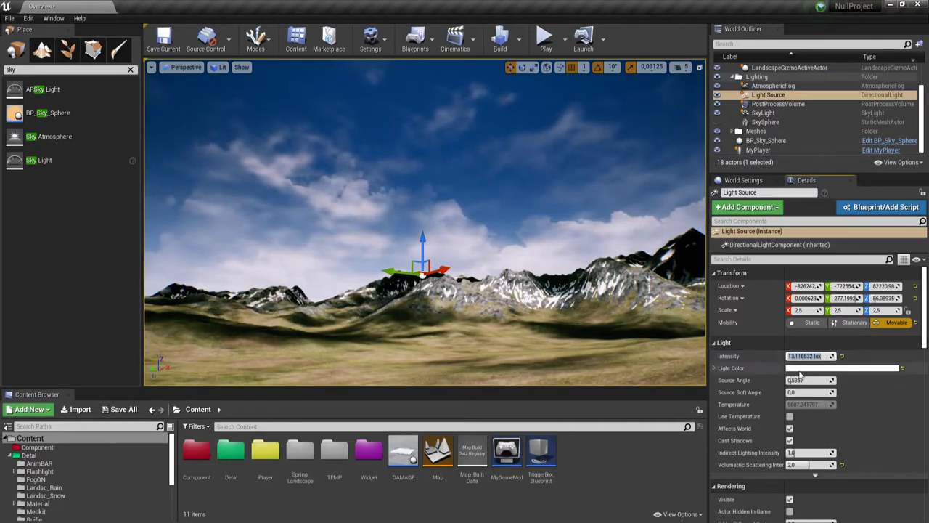
key("Return")
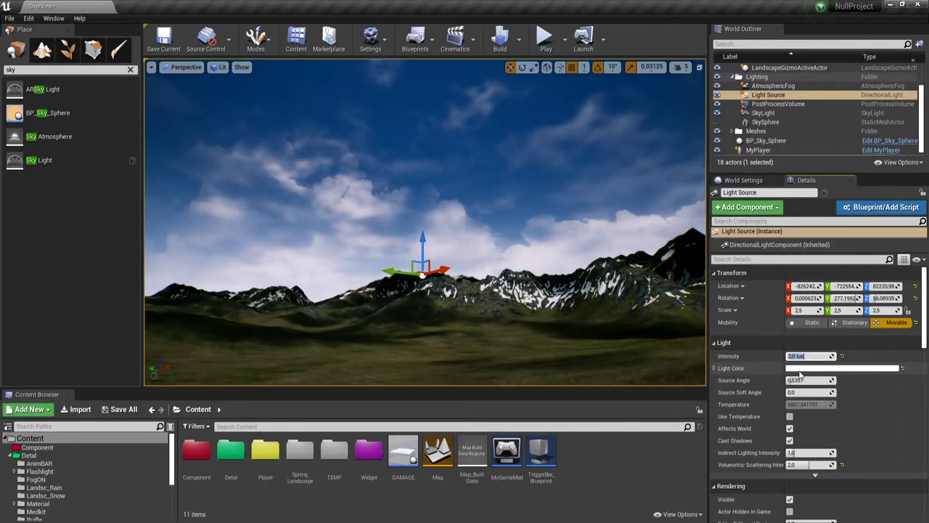
left_click(843, 357)
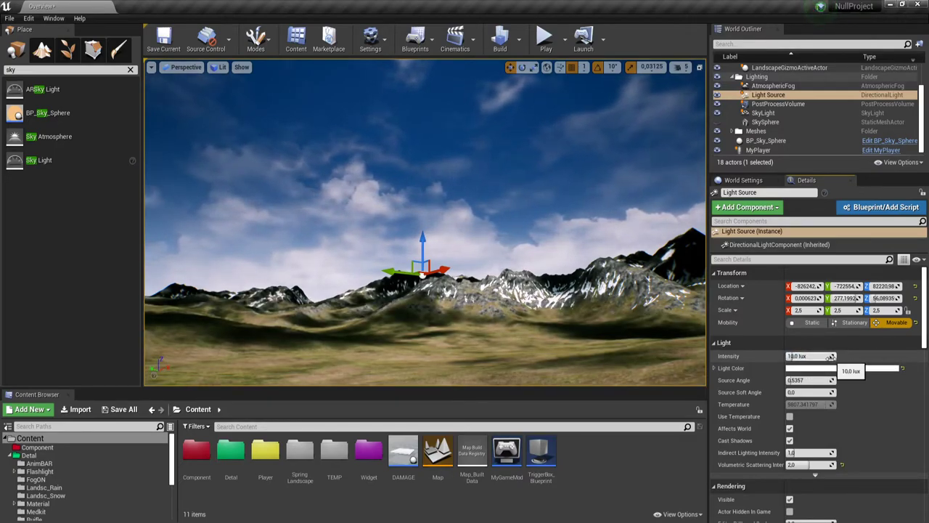
Turn the Light Source's Rotation Y to about 144
mouse_move(424, 218)
right_mouse_down()
mouse_move(392, 196)
mouse_move(406, 210)
mouse_move(407, 174)
right_mouse_up()
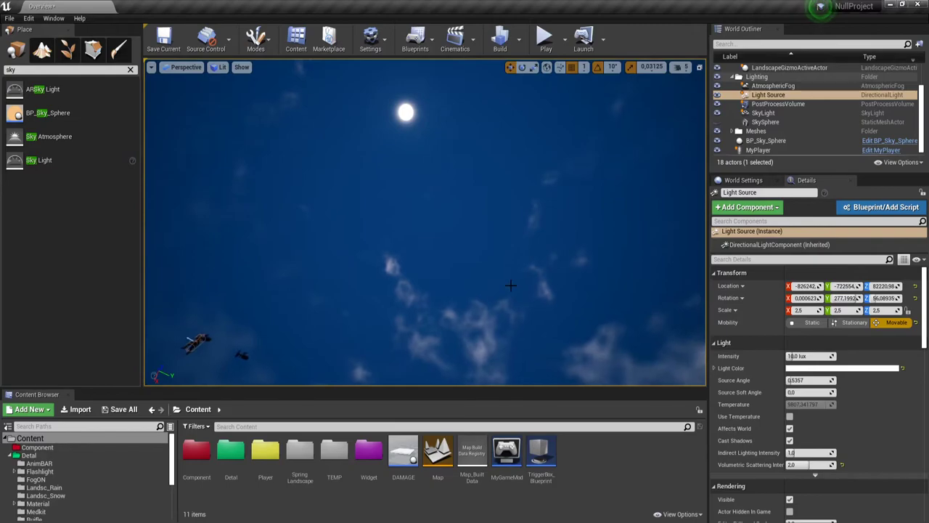
mouse_move(510, 286)
right_mouse_down()
mouse_move(544, 240)
mouse_move(544, 250)
right_mouse_up()
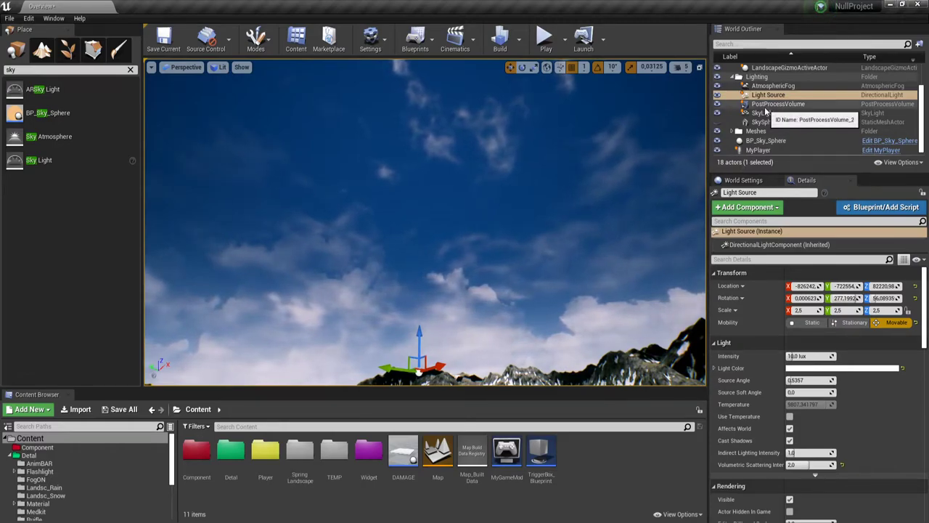
left_click(763, 114)
left_click(768, 96)
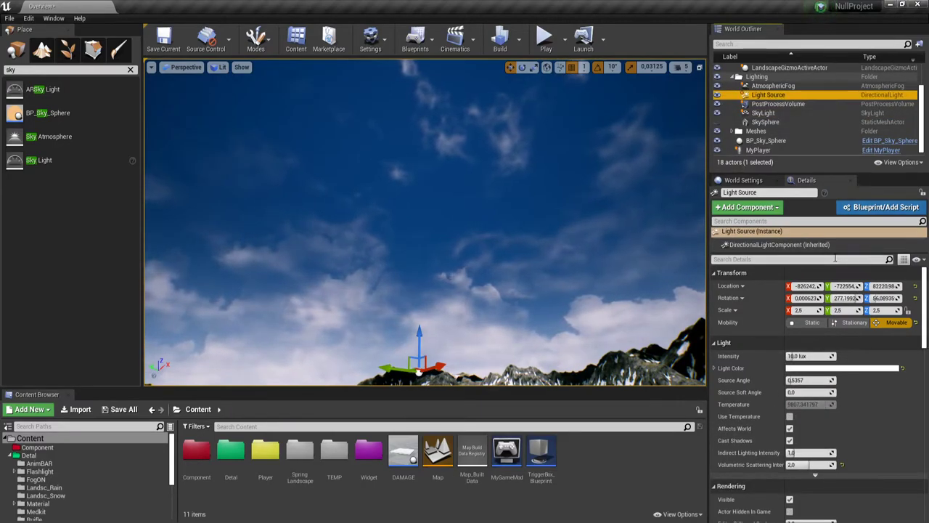
left_click_drag(851, 299, 835, 298)
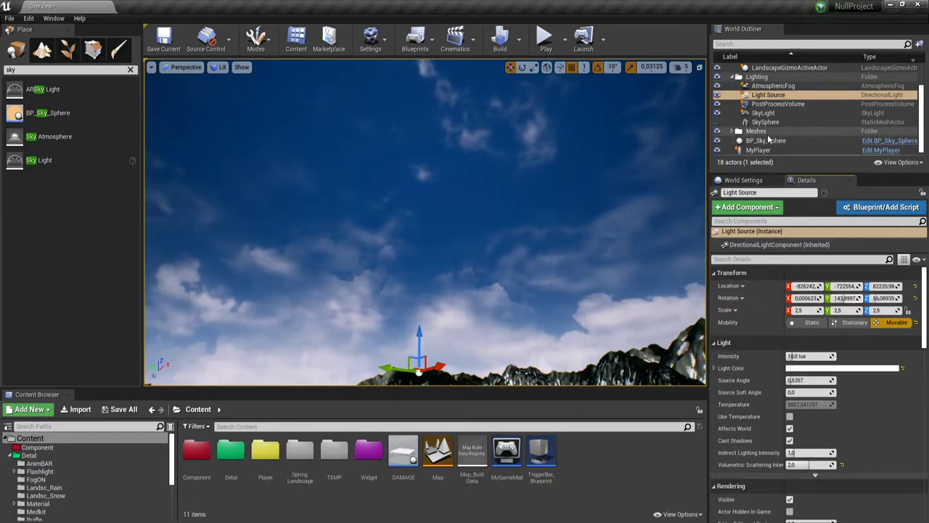
Refresh BP_Sky_Sphere's material to follow the current sun
left_click(765, 140)
left_click(790, 362)
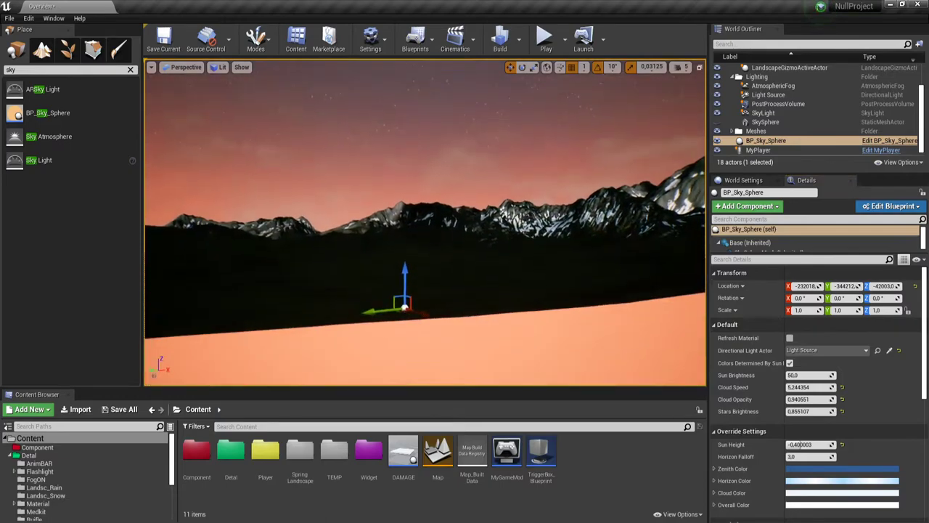
mouse_move(549, 269)
right_mouse_down()
mouse_move(537, 305)
mouse_move(674, 242)
right_mouse_up()
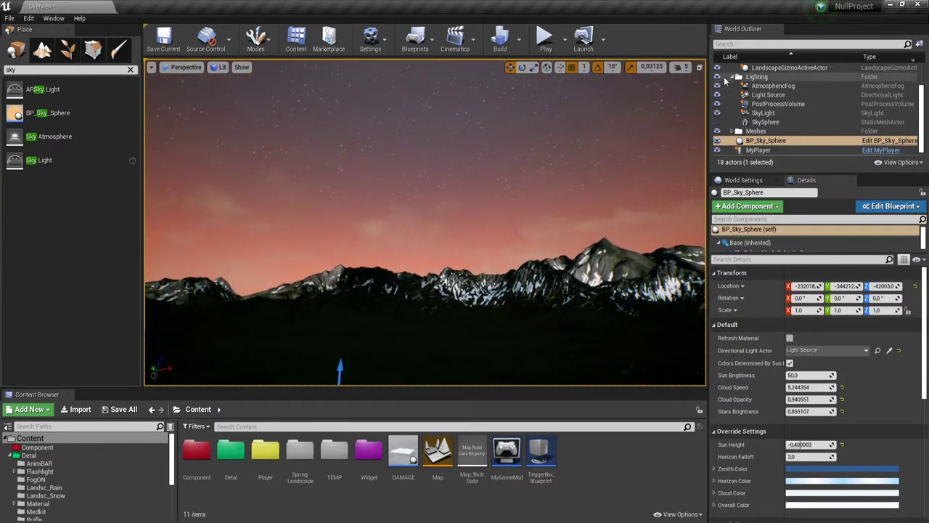
Swing the Light Source's Rotation Y through 0 and 190 to about 317
left_click(763, 113)
left_click(770, 95)
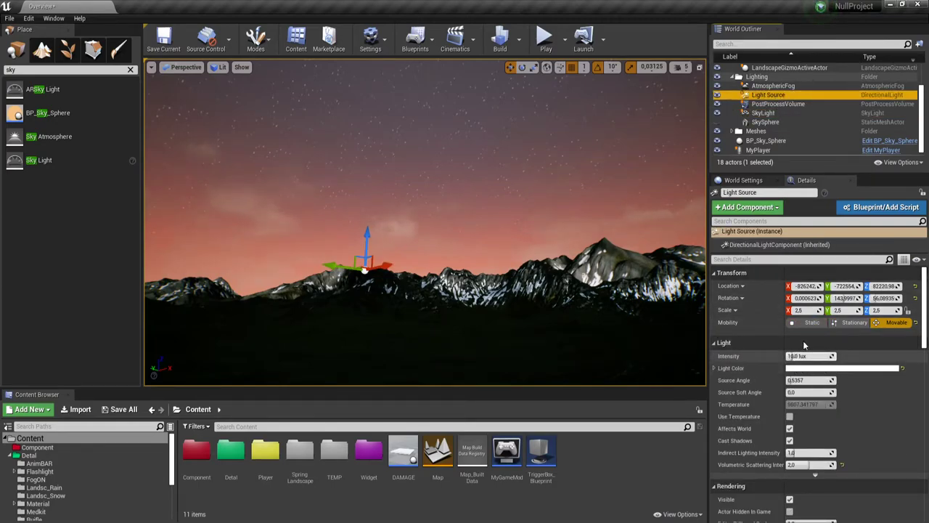
left_click(847, 299)
left_click_drag(844, 299, 844, 298)
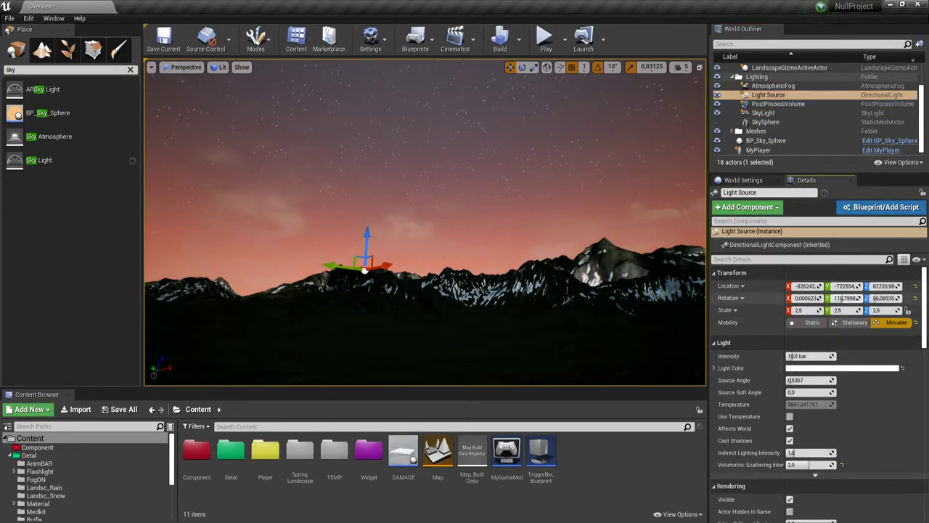
type("0")
key("Return")
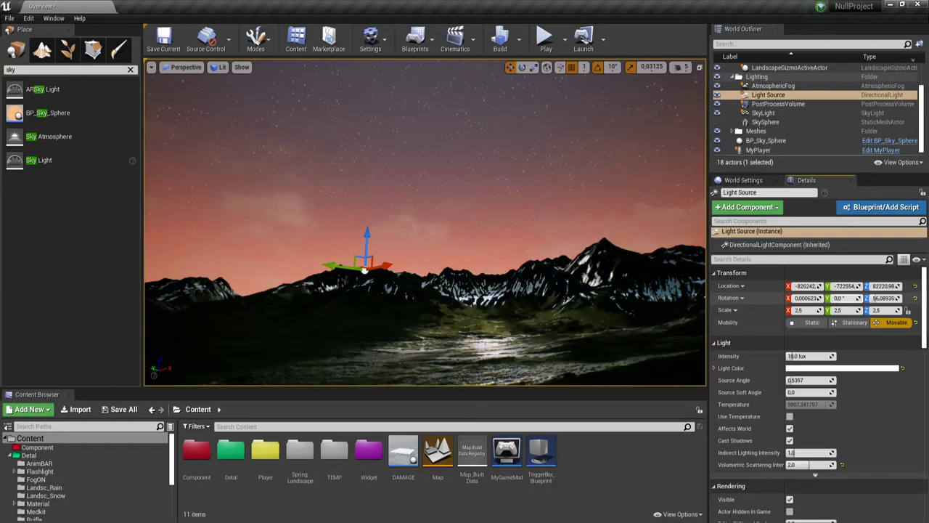
left_click_drag(844, 298, 844, 298)
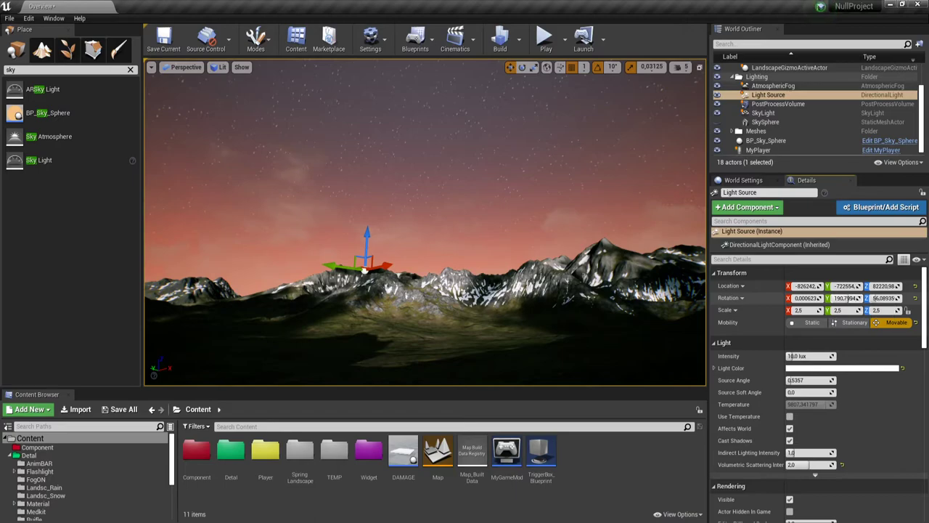
left_click_drag(844, 298, 844, 299)
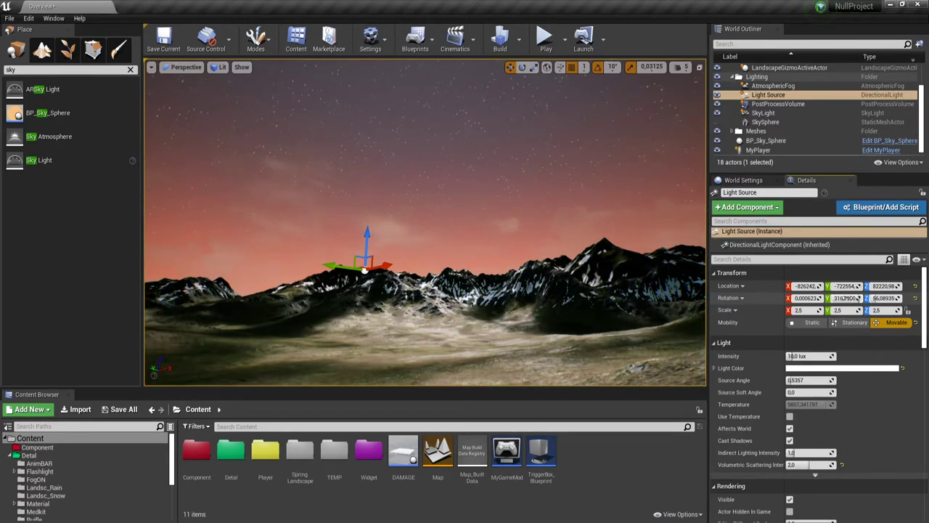
Refresh BP_Sky_Sphere so the sky shows blue daytime with a high sun
left_click(772, 141)
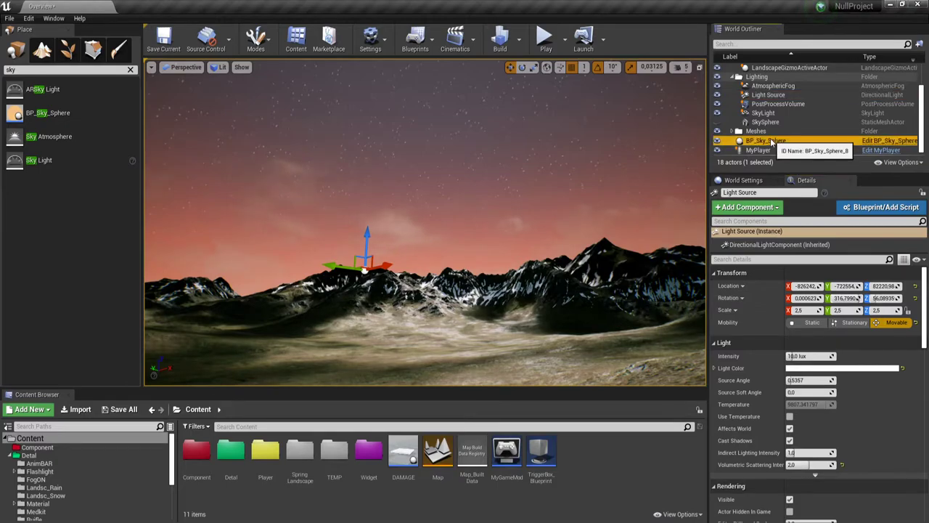
left_click(789, 338)
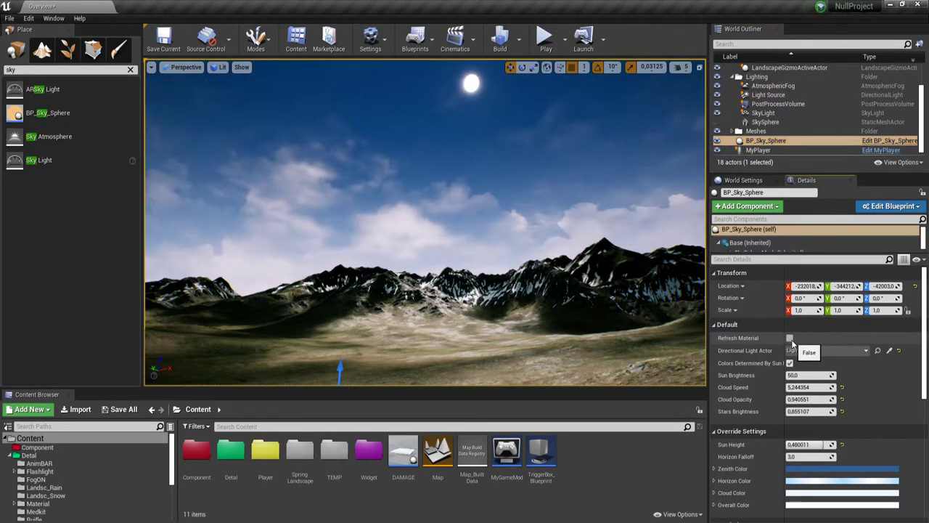
right_click_drag(486, 72, 487, 72)
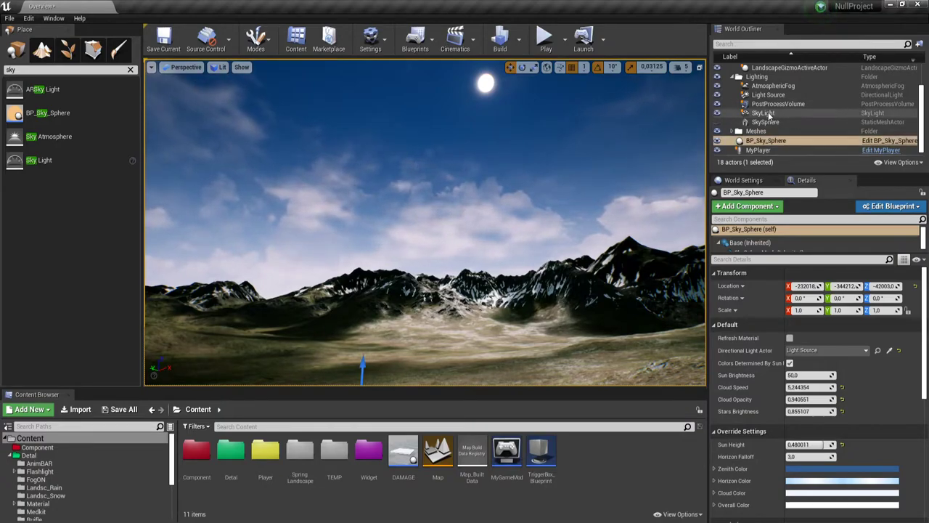
left_click(764, 112)
left_click(768, 95)
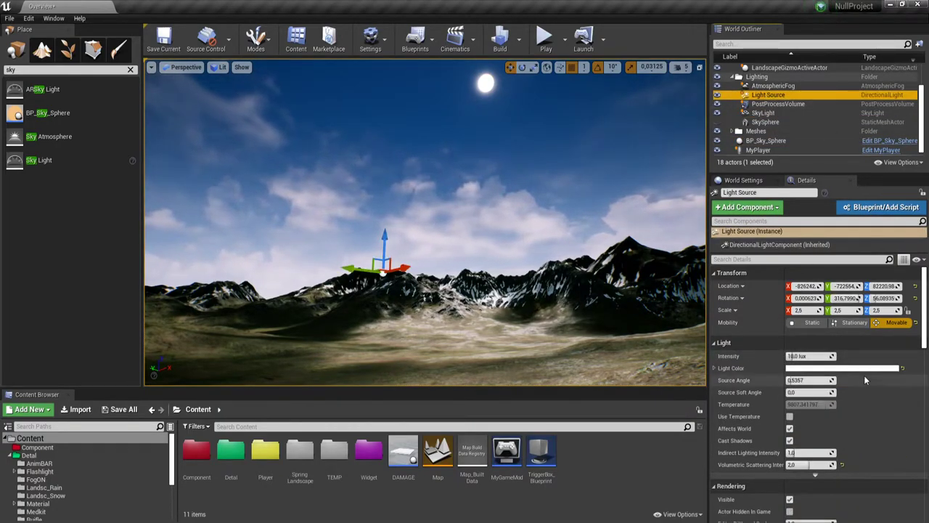
Set the Light Source's Light Color to pale cream yellow (R 255, G 255, B 228)
left_click(811, 368)
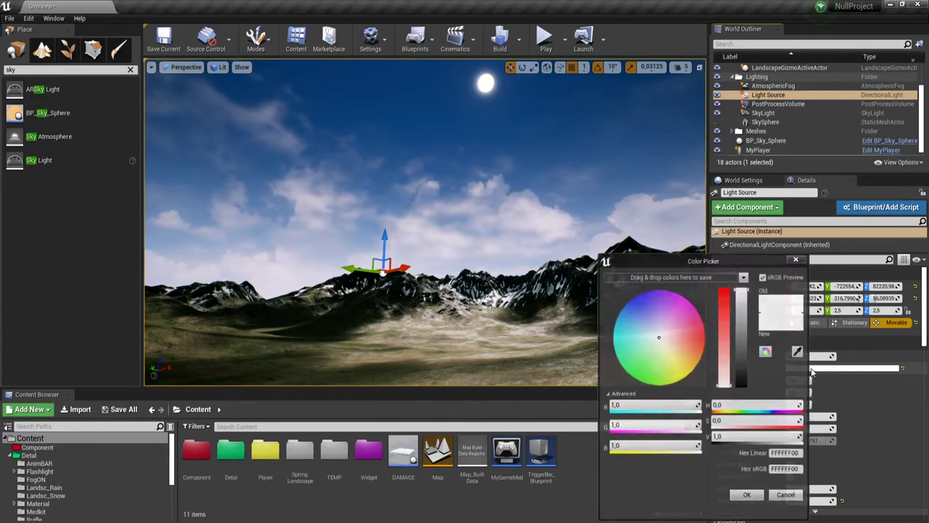
left_click_drag(724, 267, 632, 234)
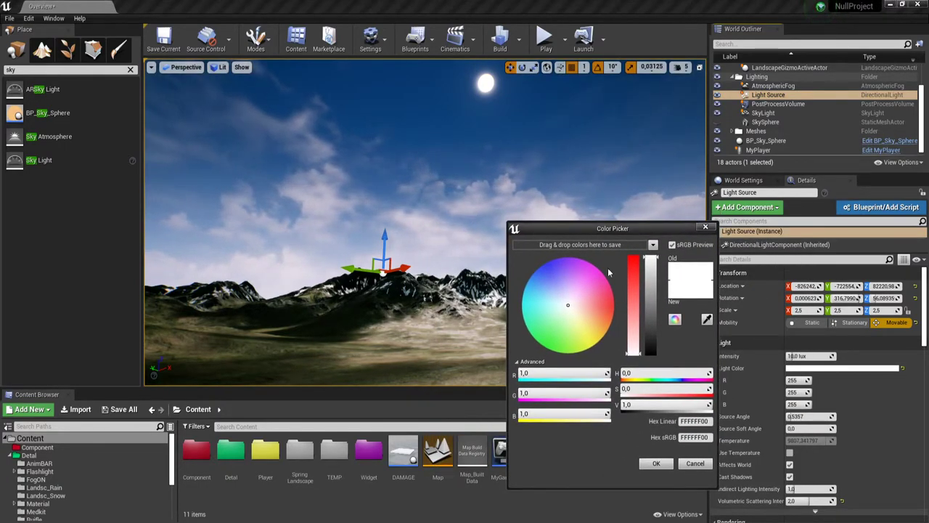
mouse_move(608, 272)
left_mouse_down()
mouse_move(575, 312)
mouse_move(593, 309)
left_mouse_up()
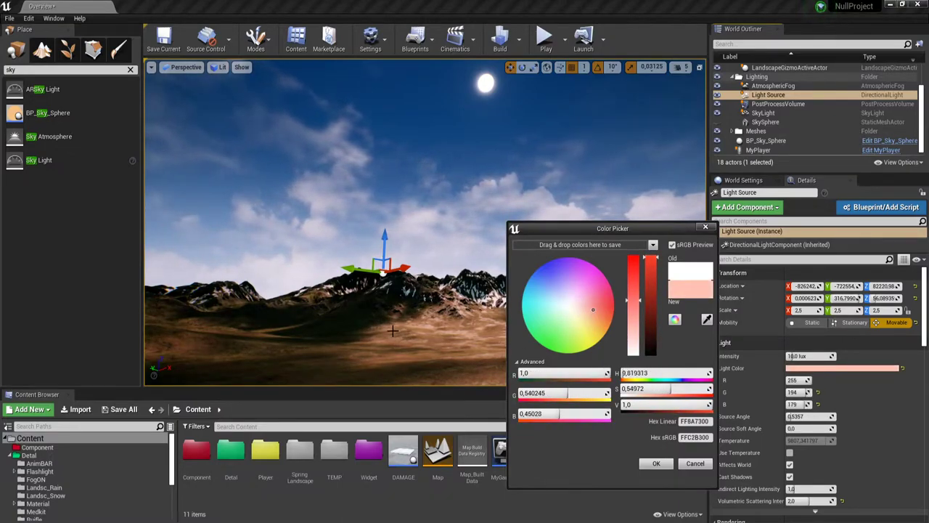
left_click_drag(589, 317, 571, 311)
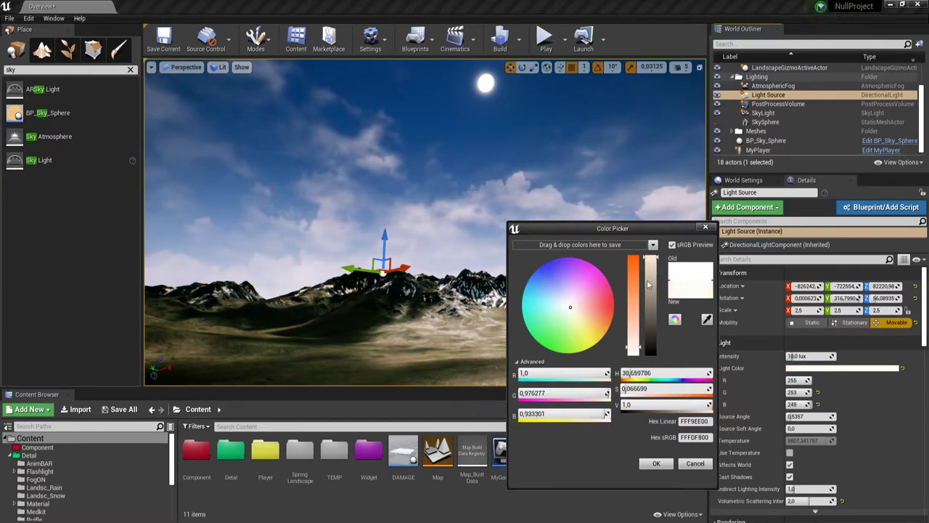
left_click(581, 328)
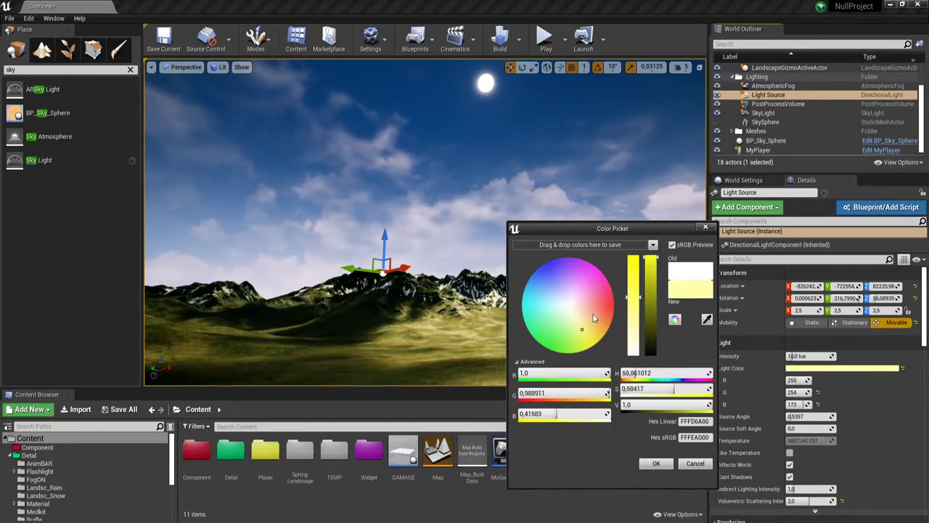
mouse_move(633, 265)
left_mouse_down()
mouse_move(652, 260)
mouse_move(634, 333)
left_mouse_up()
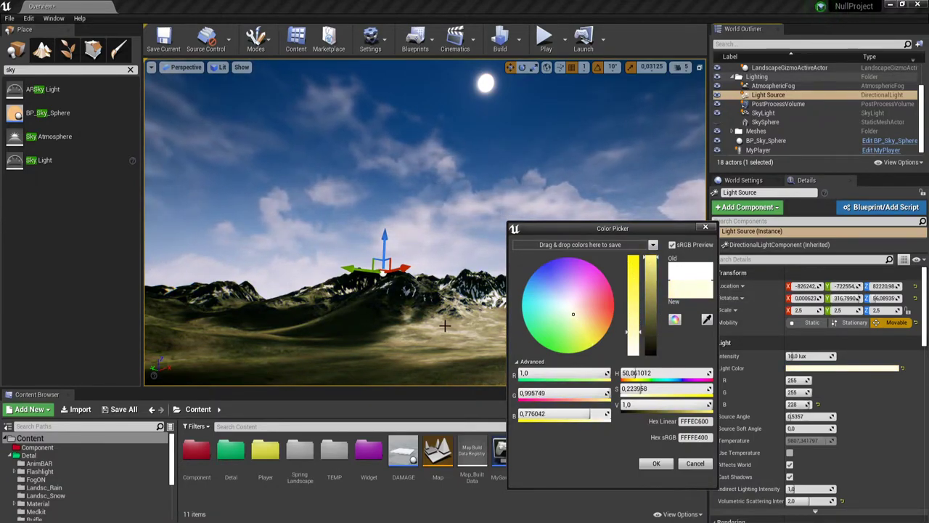
left_click(656, 463)
Focus the Light Source and set Source Angle to about 0.58 and Source Soft Angle to 1.33
mouse_move(438, 353)
left_mouse_down()
mouse_move(439, 305)
mouse_move(407, 305)
left_mouse_up()
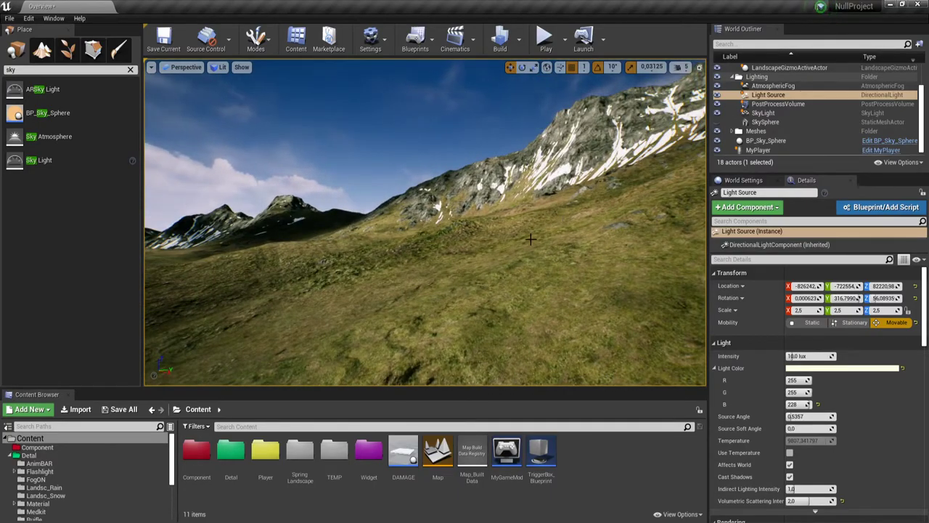
key("f")
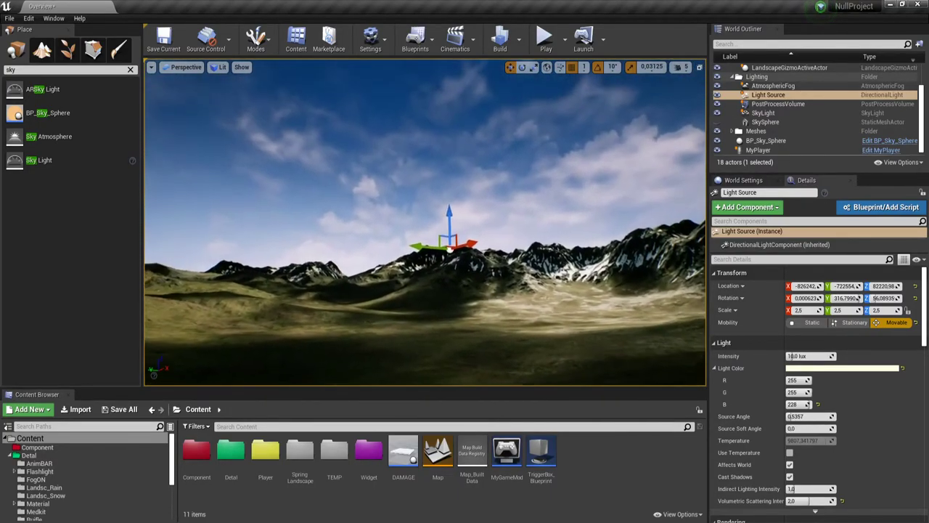
right_click_drag(479, 238, 479, 246)
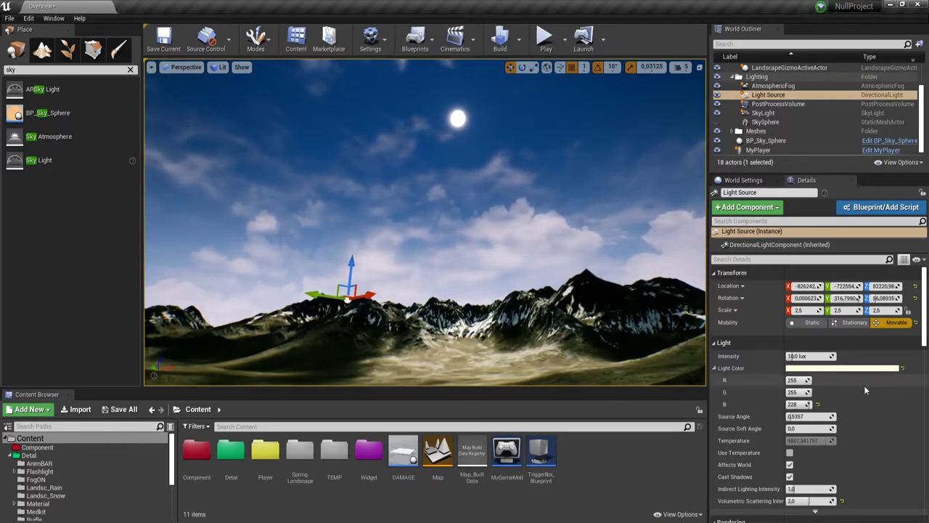
mouse_move(798, 416)
left_mouse_down()
mouse_move(842, 416)
mouse_move(791, 416)
left_mouse_up()
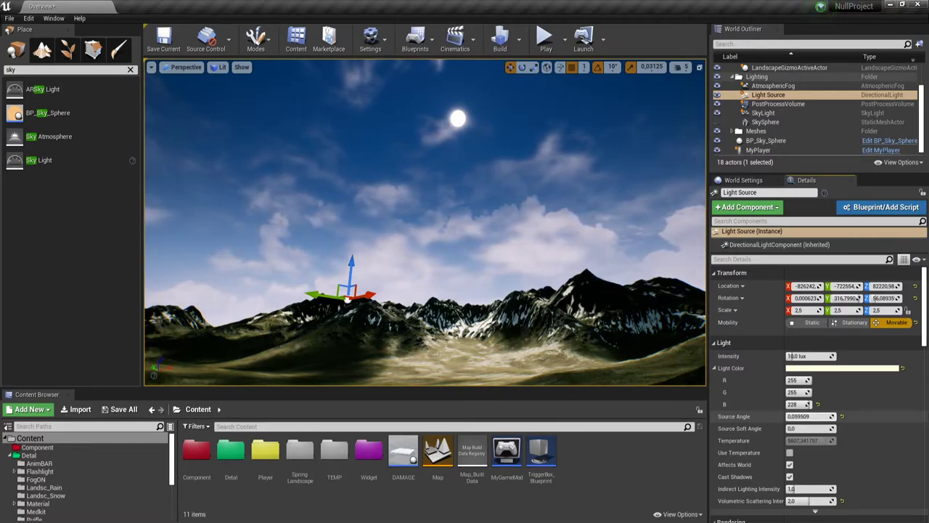
left_click_drag(798, 416, 799, 428)
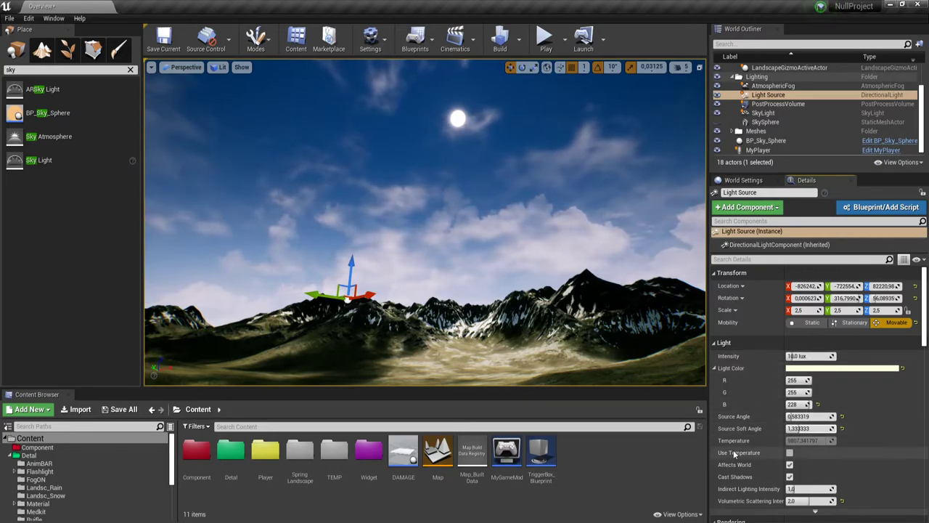
scroll(780, 436, "down", 1)
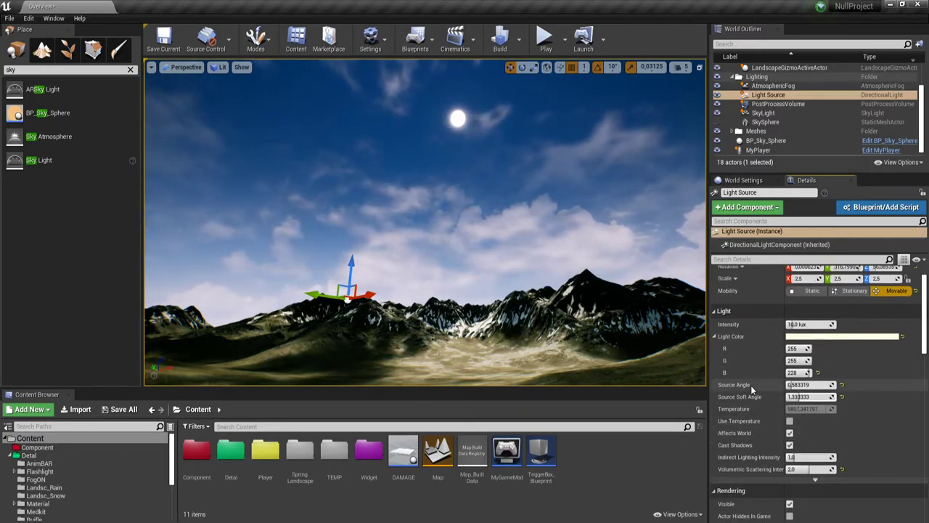
scroll(751, 385, "down", 1)
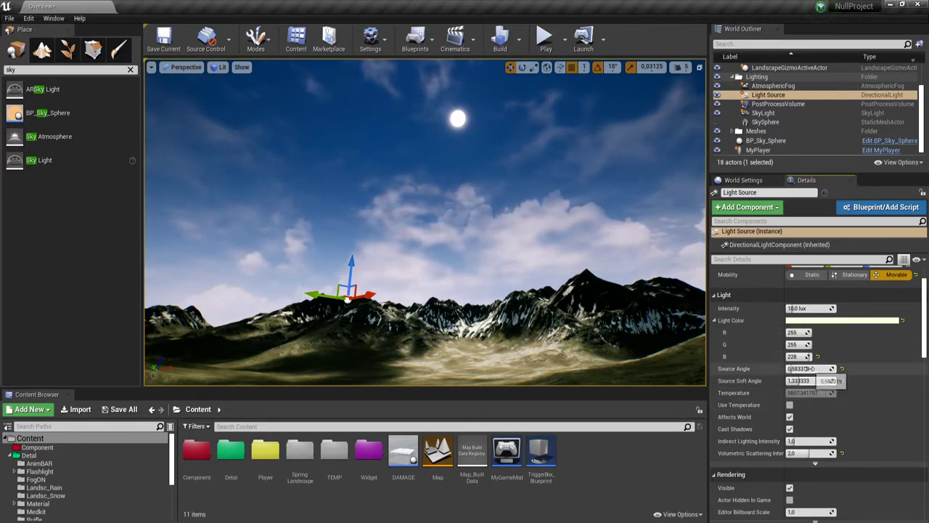
Toggle Affects World off and back on, then enable Use Temperature at about 8041
left_click(789, 417)
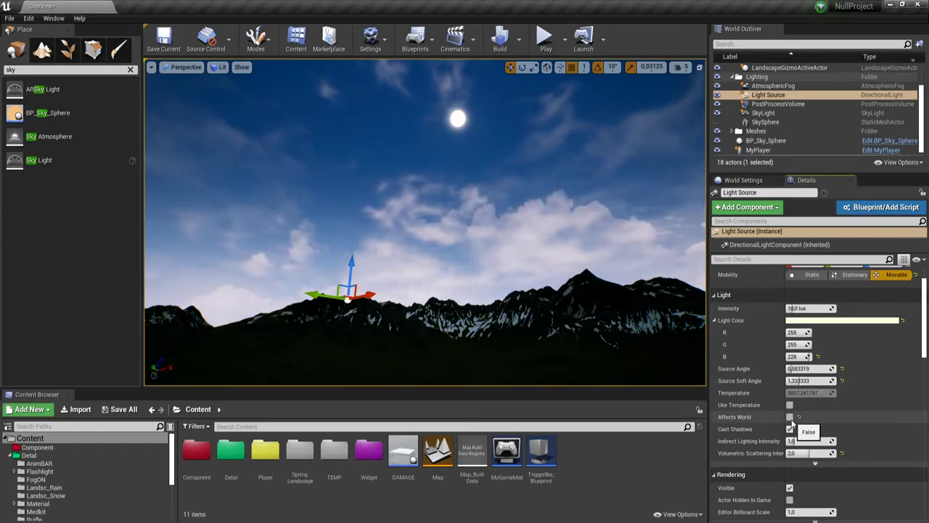
left_click(789, 416)
scroll(787, 413, "down", 1)
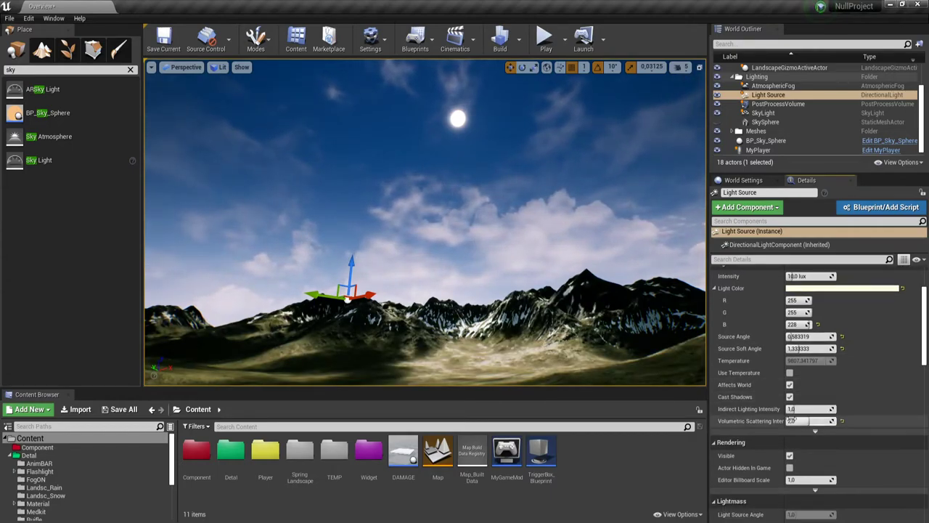
left_click(790, 374)
left_click_drag(807, 360, 784, 360)
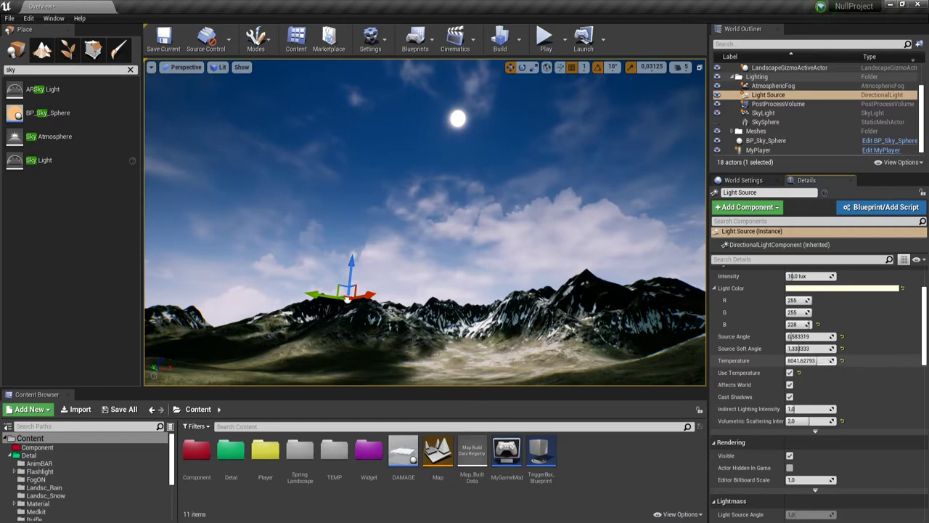
Try a warmer Temperature, disable Use Temperature, and raise Indirect Lighting Intensity to about 3.54
right_click_drag(424, 218, 392, 305)
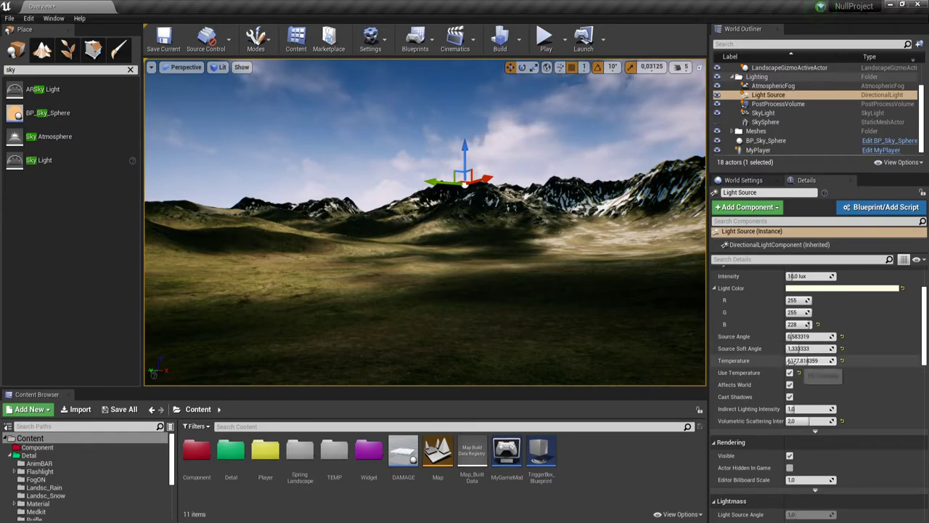
left_click(789, 373)
mouse_move(807, 360)
left_mouse_down()
mouse_move(776, 360)
mouse_move(842, 360)
left_mouse_up()
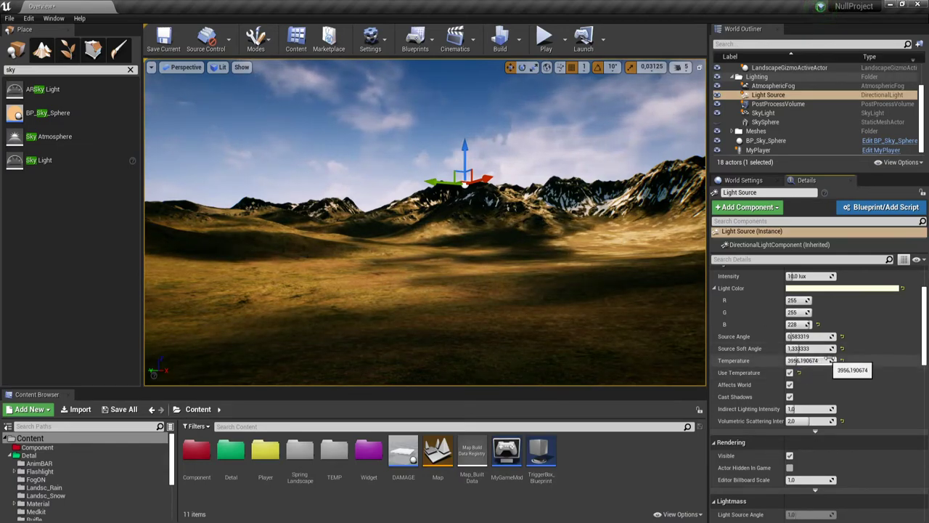
left_click(790, 373)
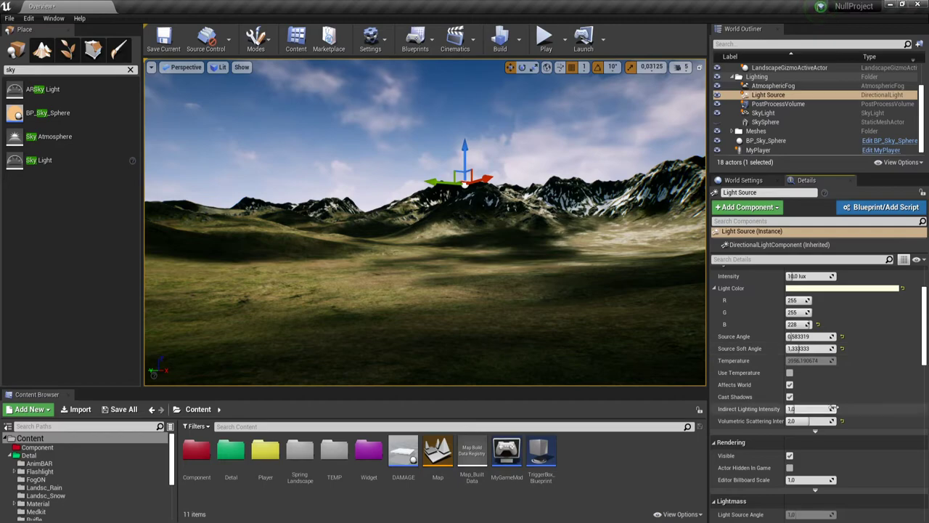
left_click_drag(798, 408, 817, 409)
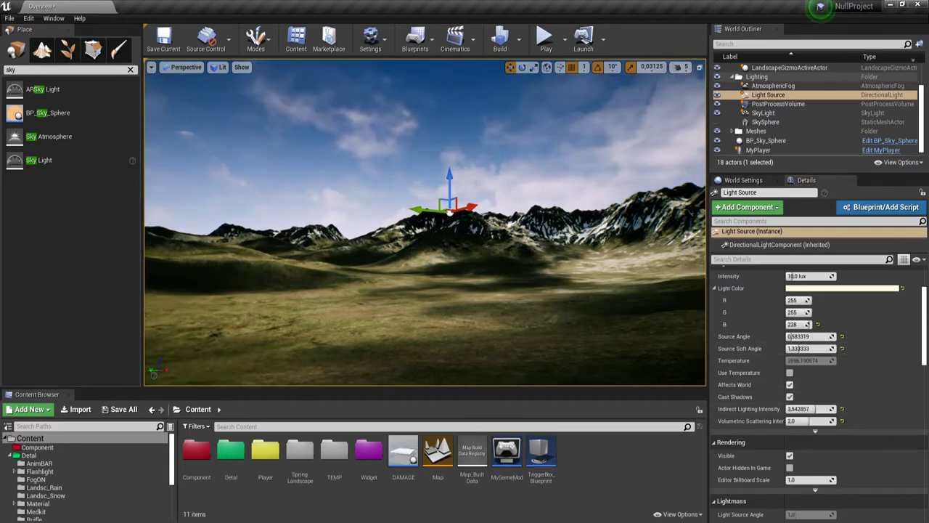
right_click_drag(424, 218, 406, 174)
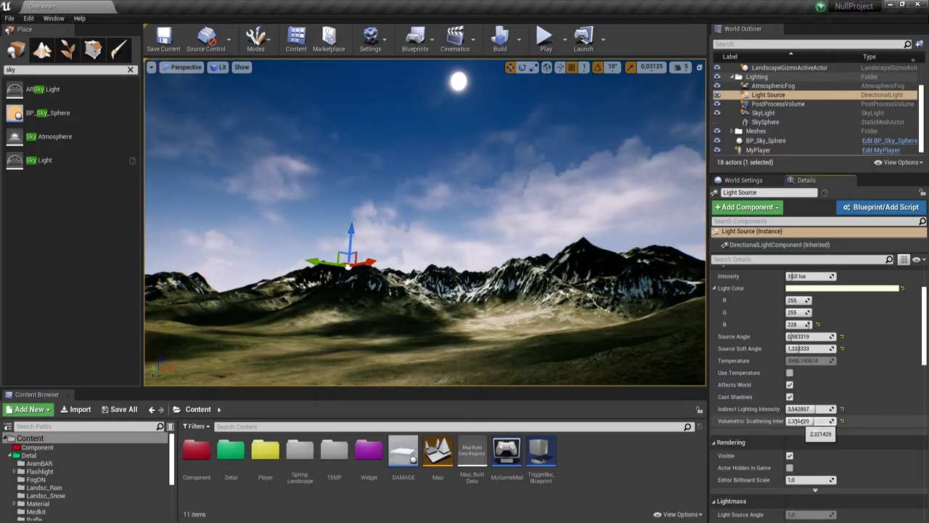
Try Light Shaft Occlusion with a larger Occlusion Depth Range, then turn it back off
scroll(802, 417, "down", 2)
scroll(807, 412, "down", 2)
scroll(804, 410, "down", 2)
scroll(798, 392, "down", 2)
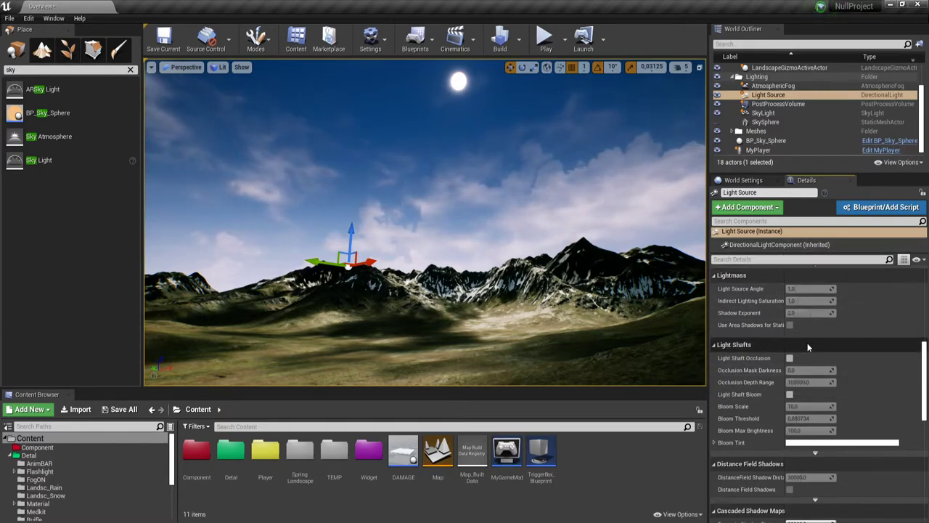
left_click(790, 359)
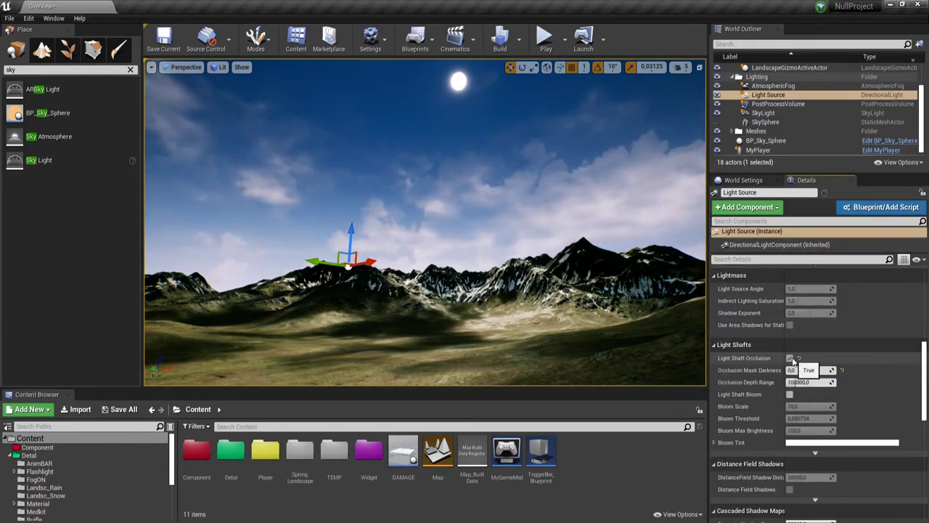
left_click(792, 370)
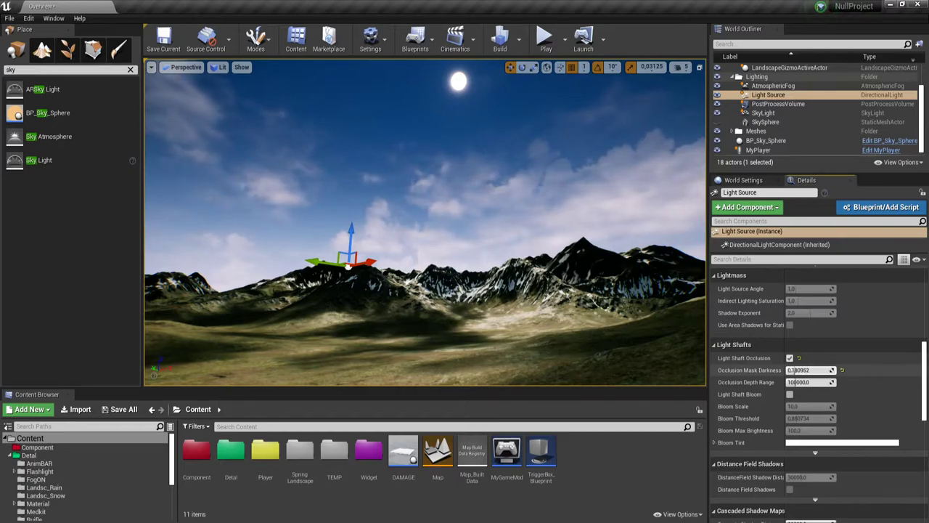
left_click_drag(792, 382, 797, 370)
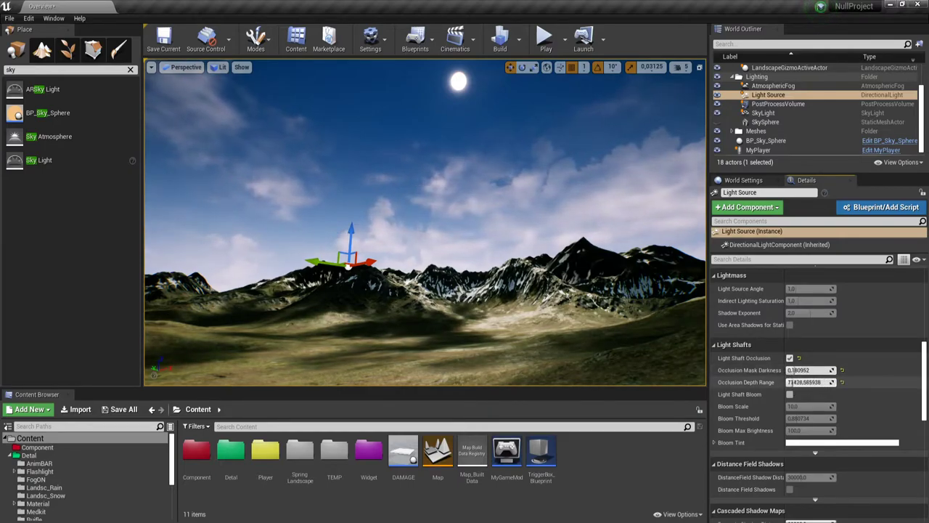
left_click(789, 358)
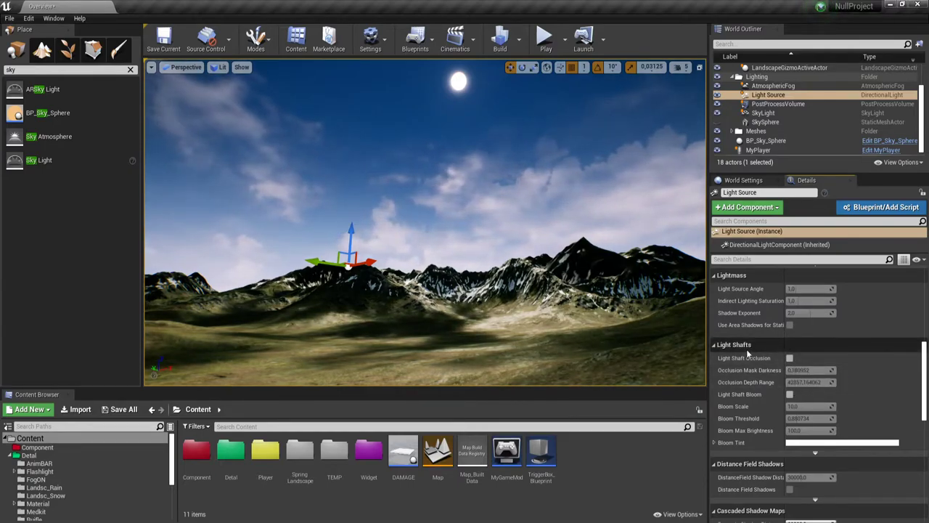
Enable Light Shaft Bloom and set its Bloom Scale to about 0.005
left_click(789, 394)
right_click_drag(425, 217, 425, 218)
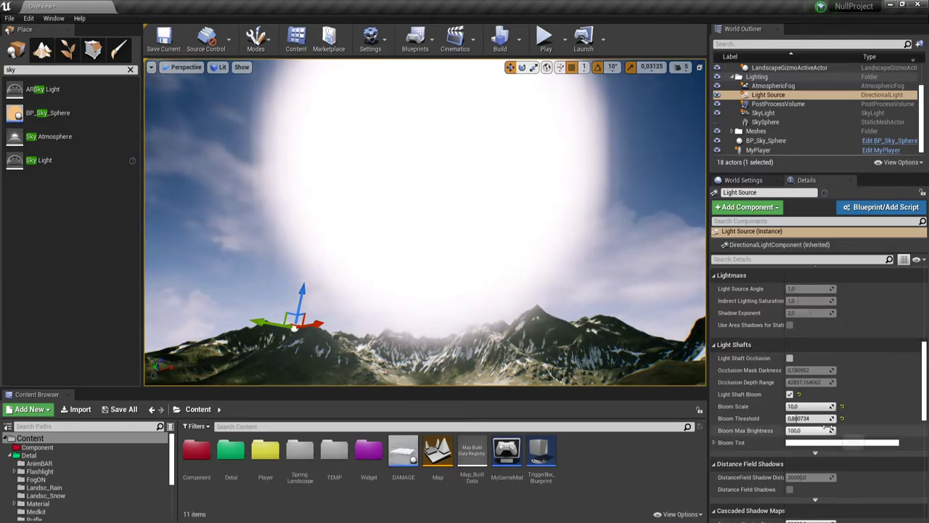
left_click_drag(835, 407, 814, 407)
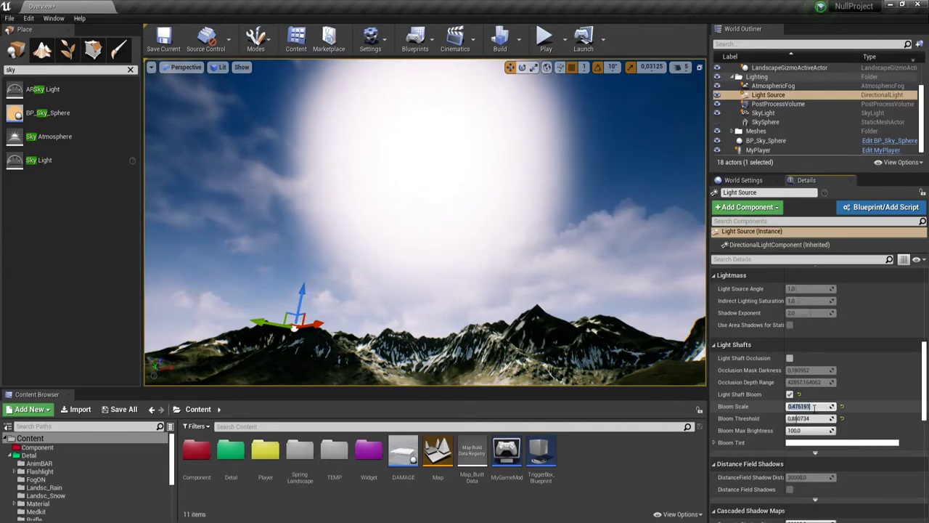
type("0.01")
key("Return")
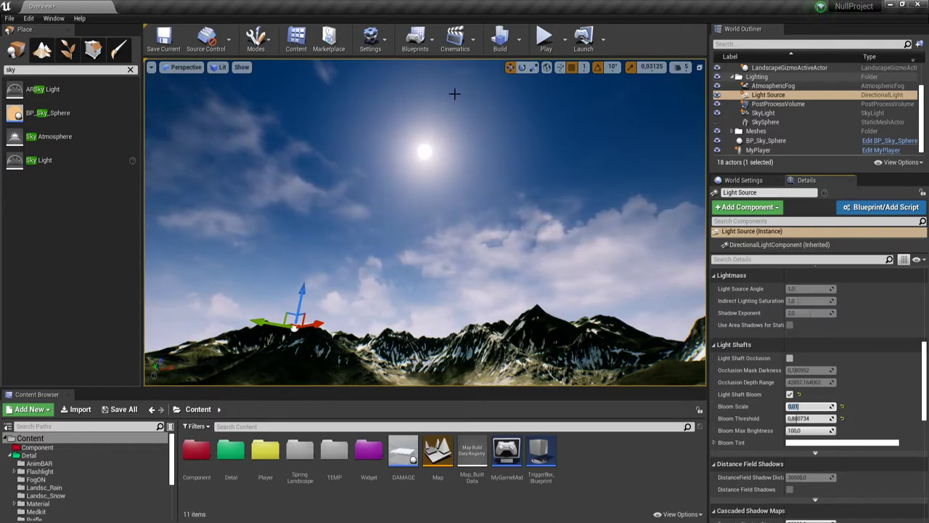
left_click(790, 394)
left_click(790, 394)
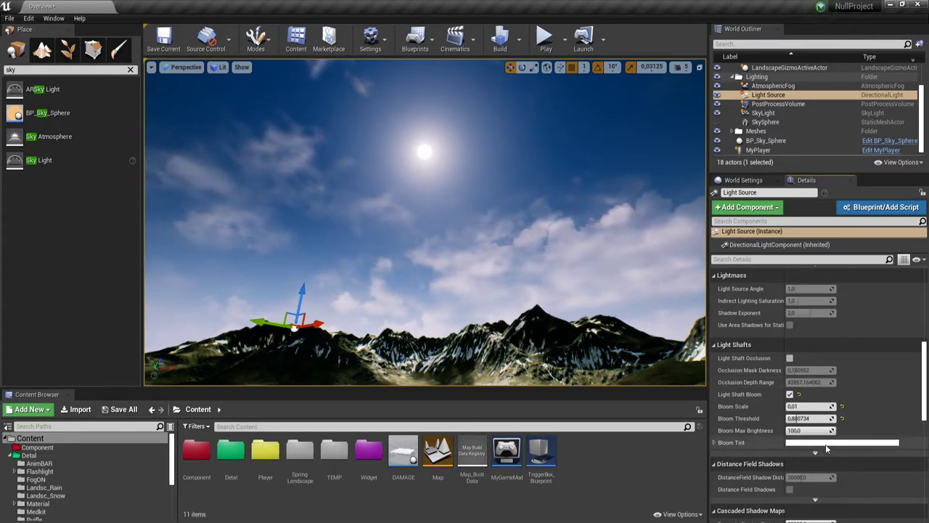
left_click(806, 407)
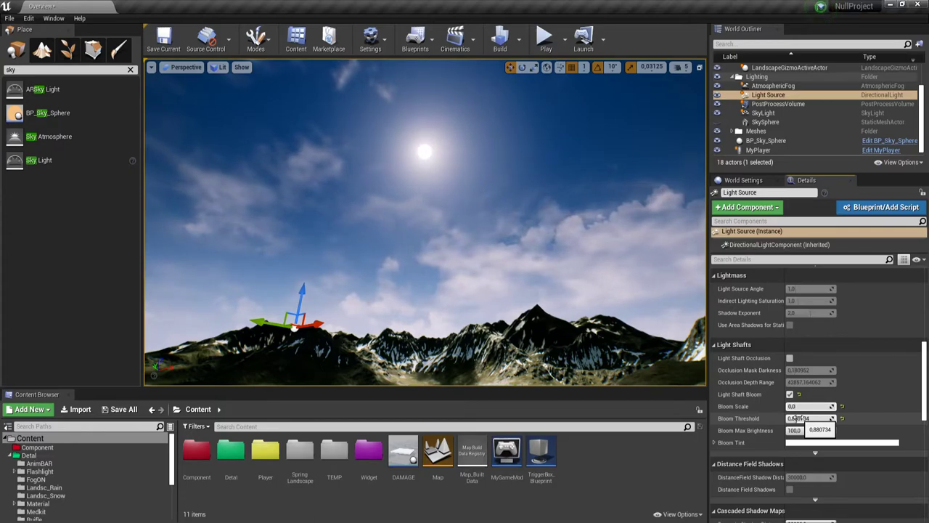
type("05")
type("0.009")
key("Return")
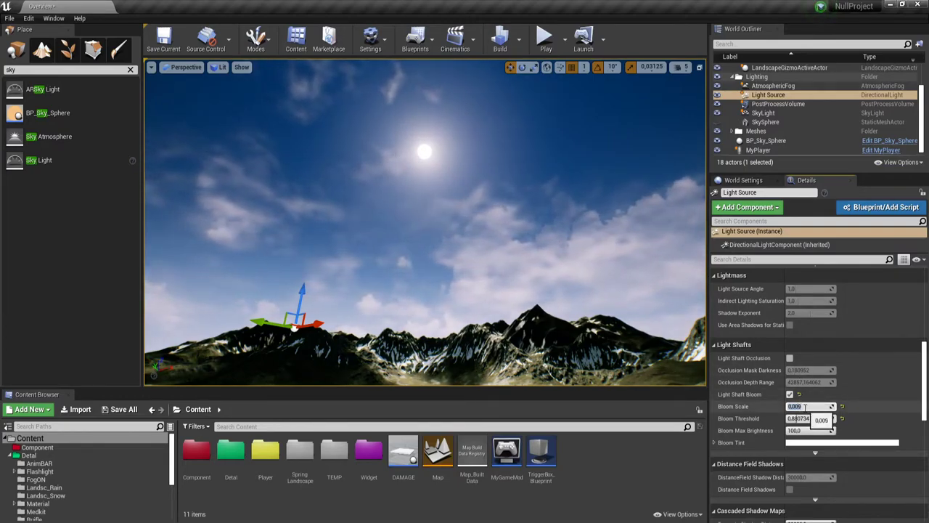
Set the Bloom Tint to a pale yellow (FFF7BDFF) in the Color Picker
left_click(808, 442)
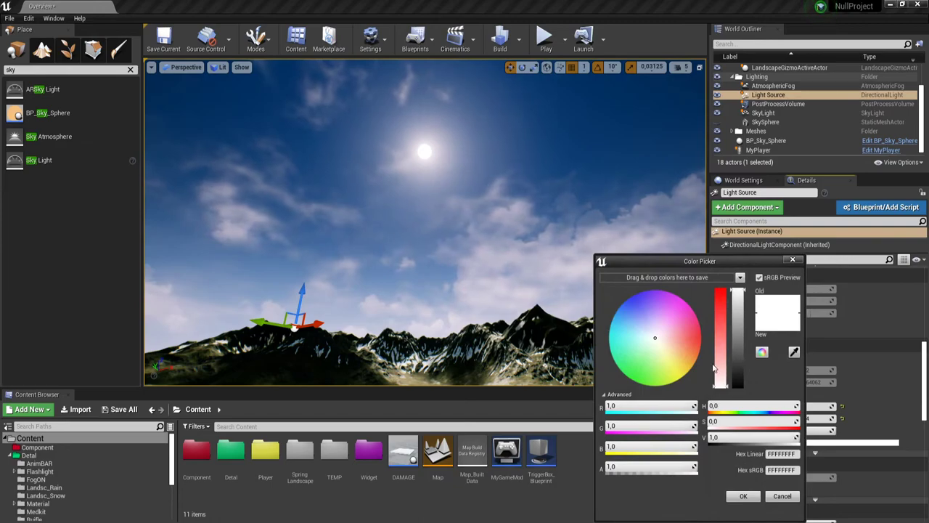
left_click_drag(662, 343, 660, 344)
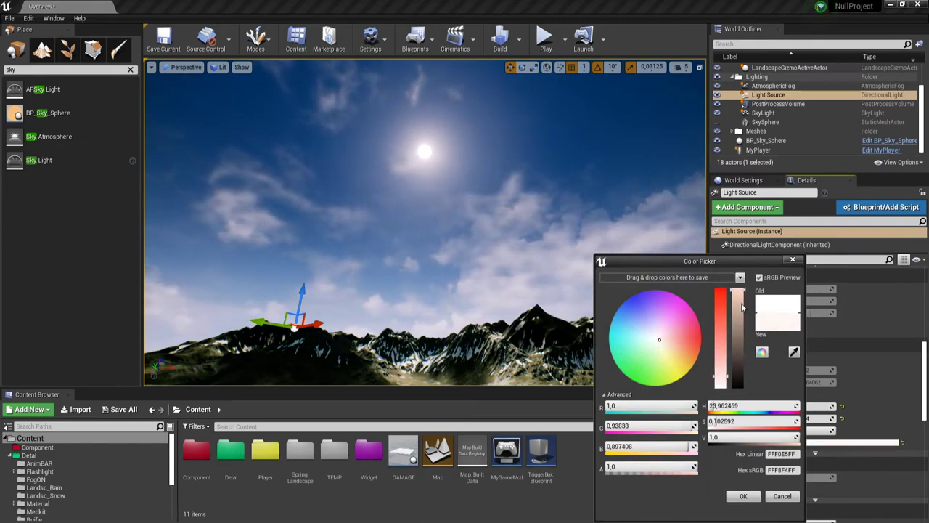
left_click(677, 365)
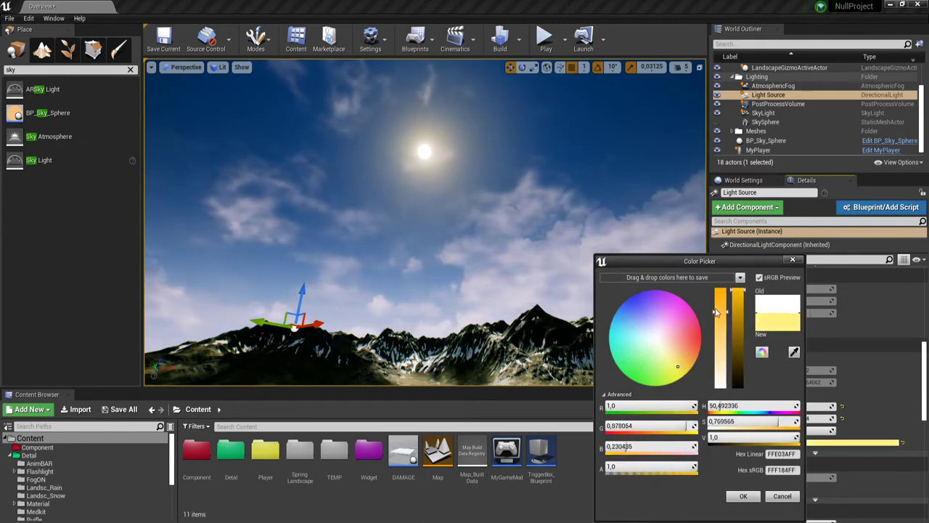
mouse_move(718, 315)
left_mouse_down()
mouse_move(723, 355)
mouse_move(723, 338)
left_mouse_up()
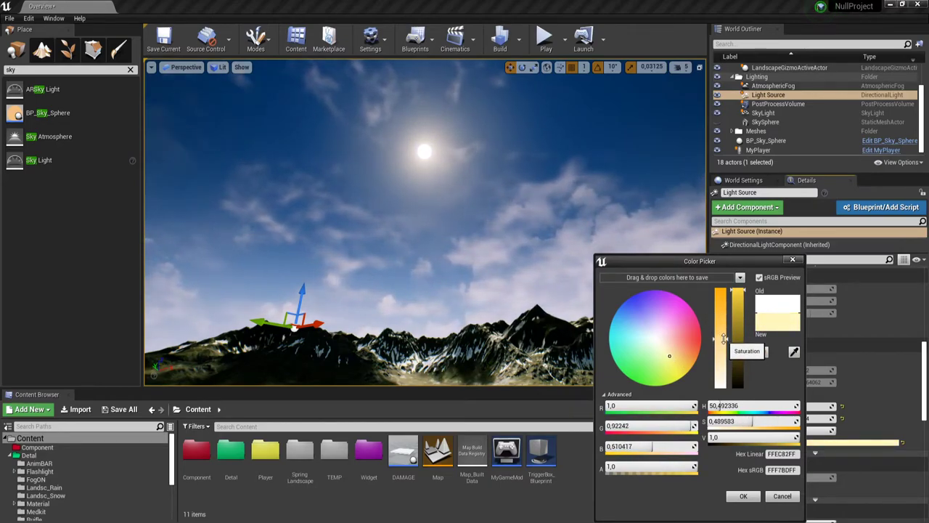
left_click(743, 496)
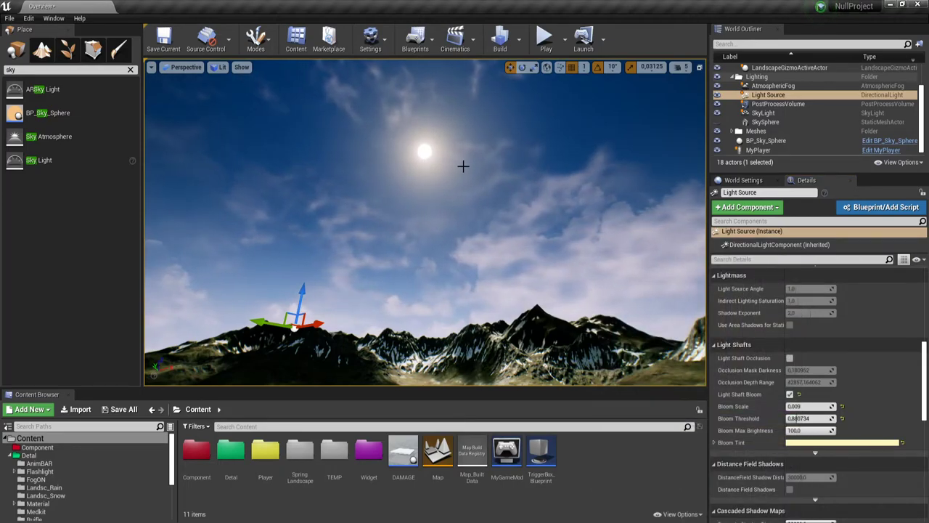
Set Bloom Threshold to 1.257143 and bring Bloom Max Brightness down to about 6.07
mouse_move(510, 310)
right_mouse_down()
mouse_move(450, 291)
mouse_move(472, 312)
right_mouse_up()
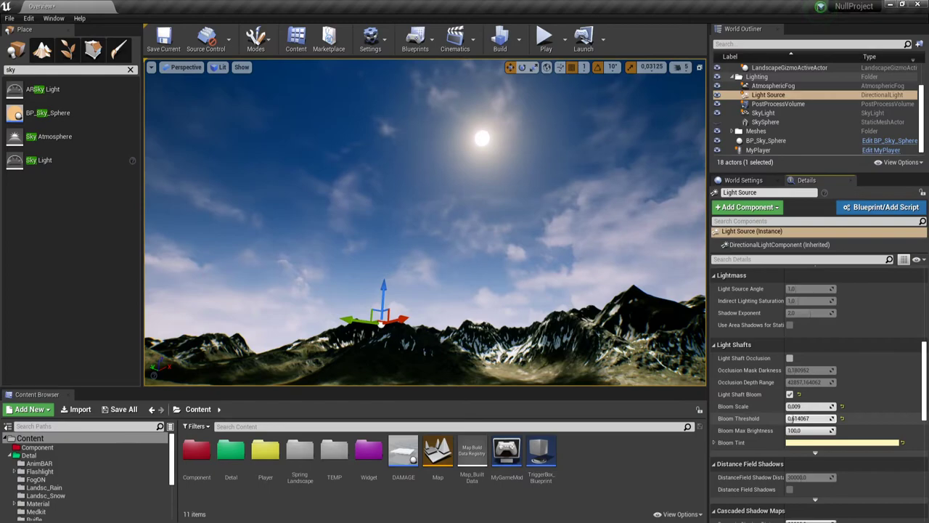
mouse_move(825, 418)
left_mouse_down()
mouse_move(805, 419)
mouse_move(820, 431)
mouse_move(794, 431)
left_mouse_up()
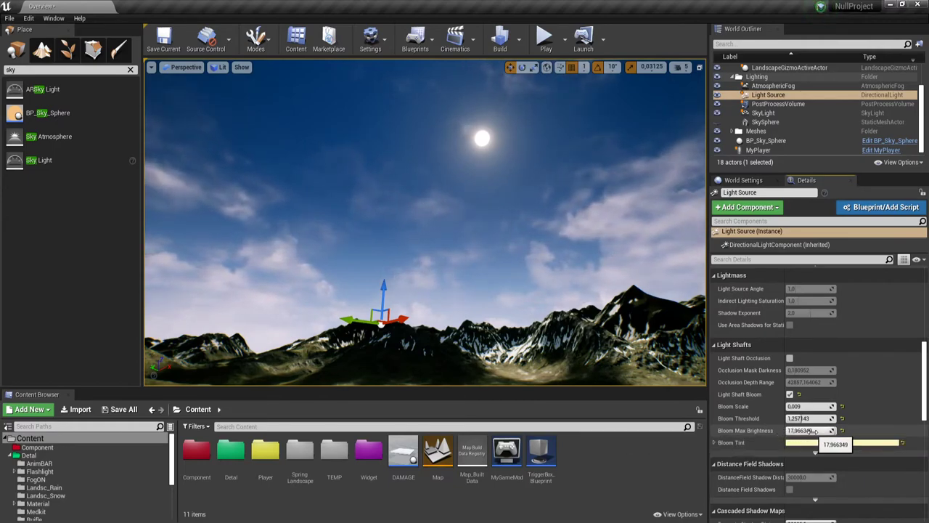
left_click_drag(829, 429, 841, 430)
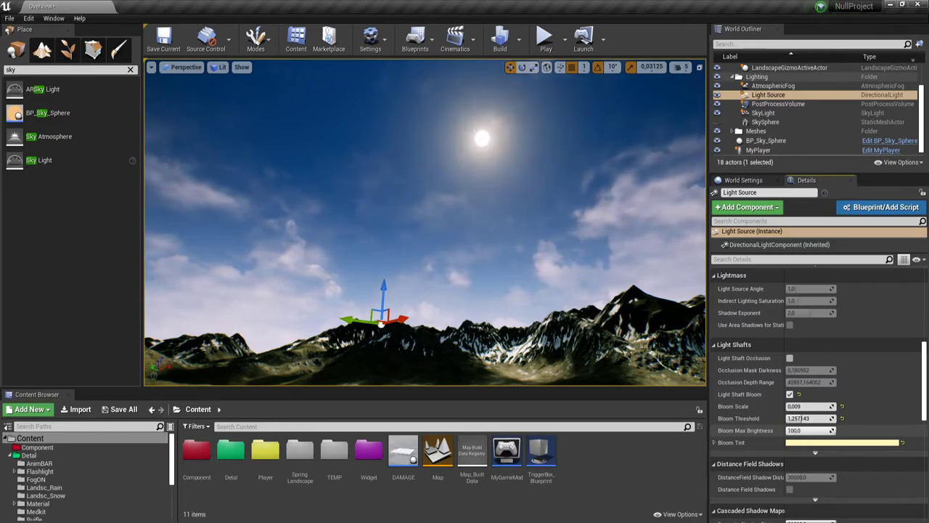
mouse_move(810, 430)
left_mouse_down()
mouse_move(798, 429)
mouse_move(842, 430)
left_mouse_up()
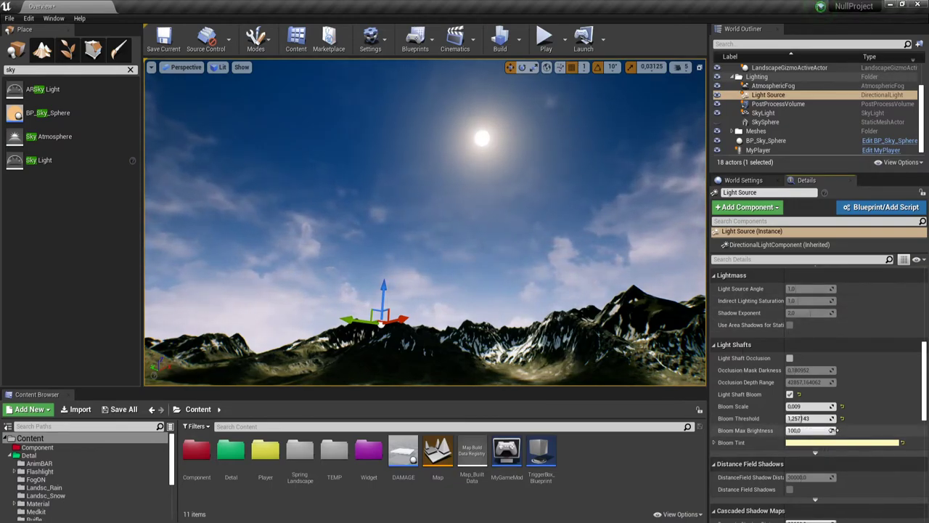
mouse_move(834, 430)
left_mouse_down()
mouse_move(813, 430)
mouse_move(835, 430)
left_mouse_up()
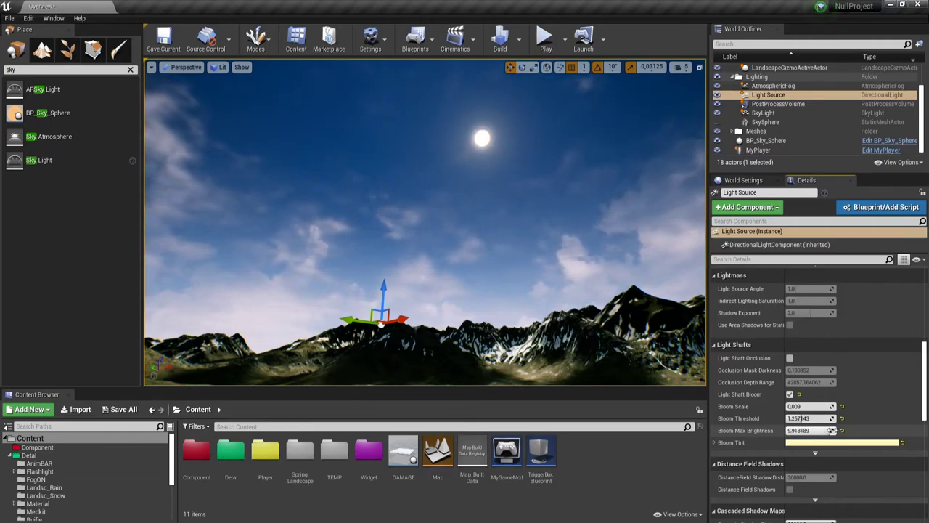
left_click_drag(832, 430, 817, 431)
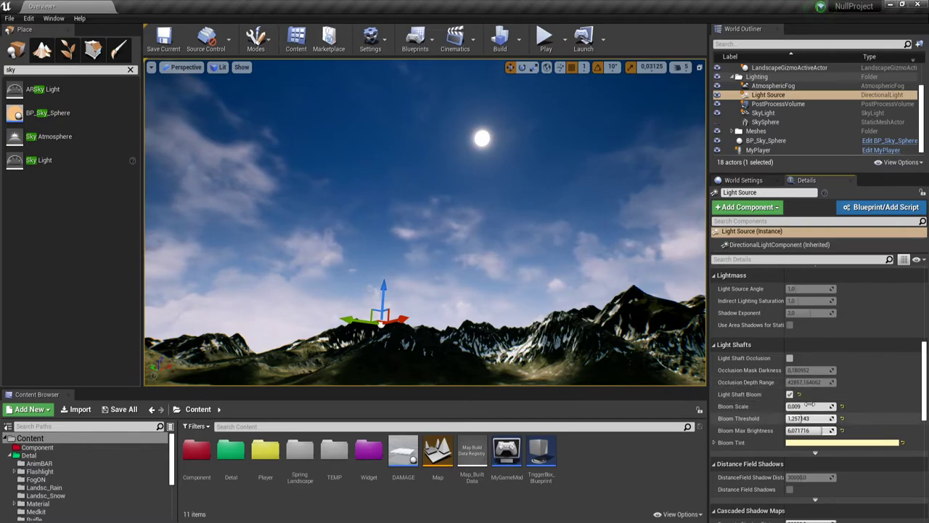
Turn off Light Shaft Bloom and adjust the number of dynamic shadow cascades
left_click(789, 394)
scroll(827, 410, "down", 1)
scroll(828, 410, "down", 5)
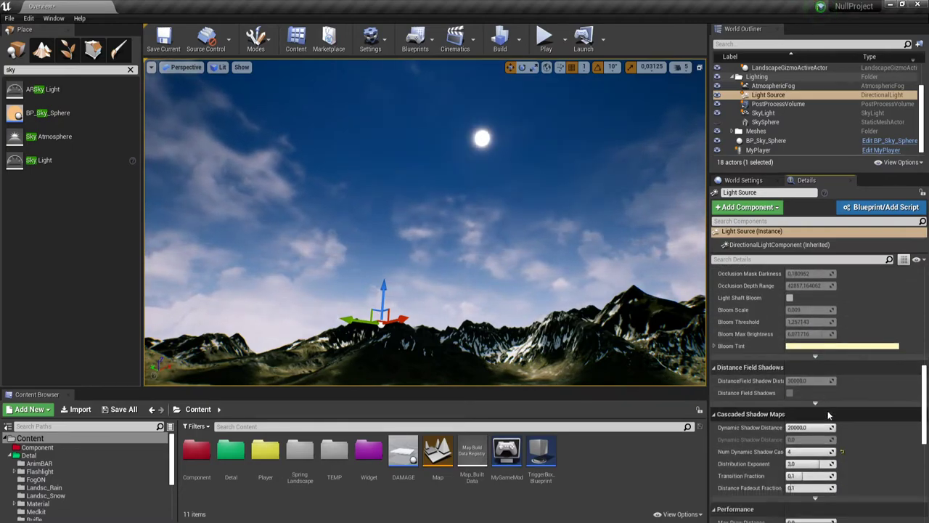
scroll(827, 410, "down", 4)
scroll(827, 410, "down", 4)
scroll(827, 410, "down", 1)
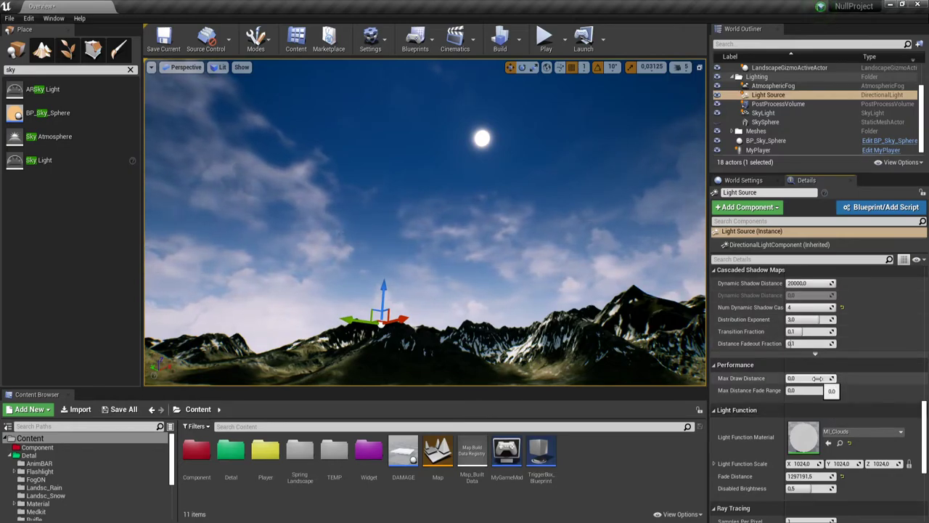
left_click_drag(817, 306, 807, 306)
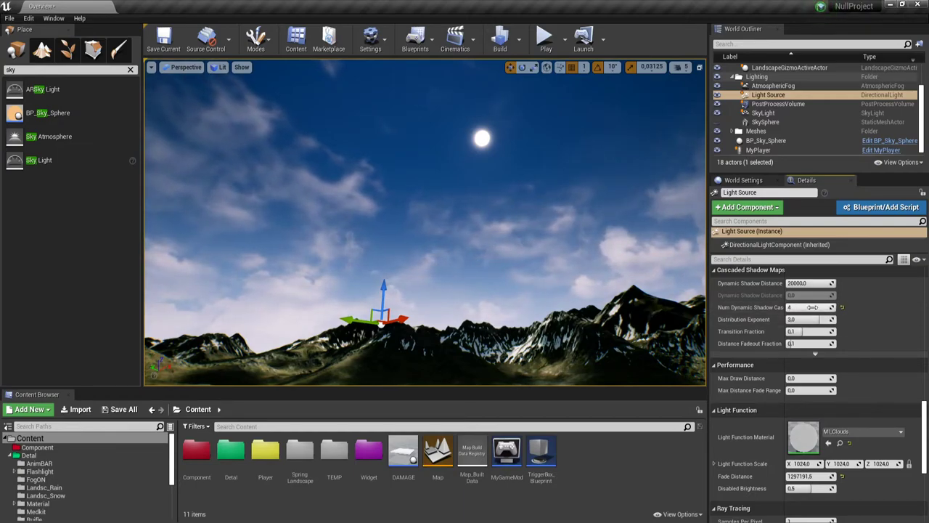
scroll(809, 365, "down", 2)
scroll(809, 366, "down", 2)
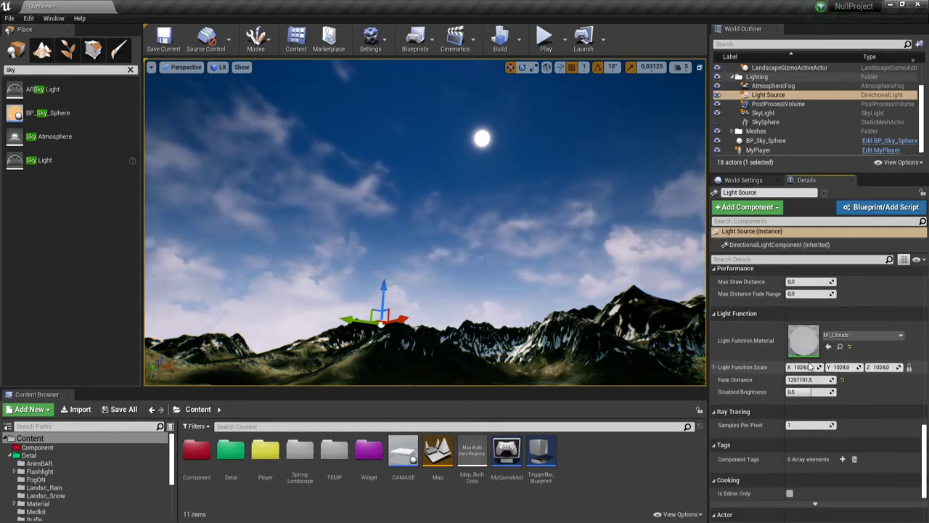
scroll(809, 366, "down", 3)
scroll(810, 365, "up", 2)
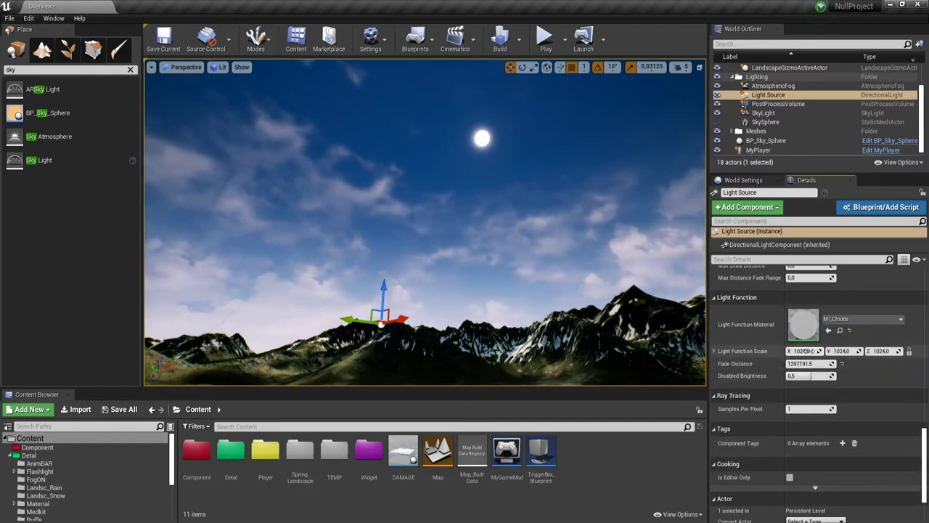
Locate MI_Clouds in the assets, open its material editor and close it again
left_click(840, 330)
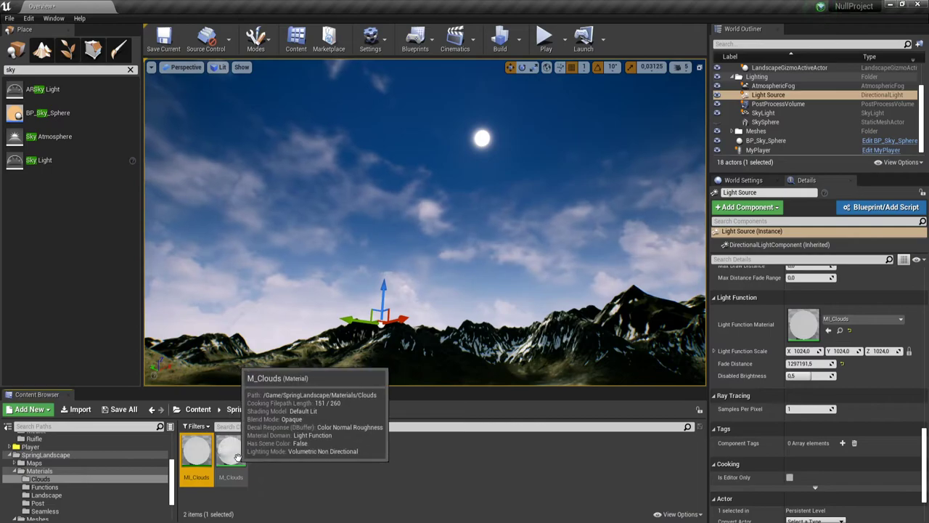
double_click(190, 452)
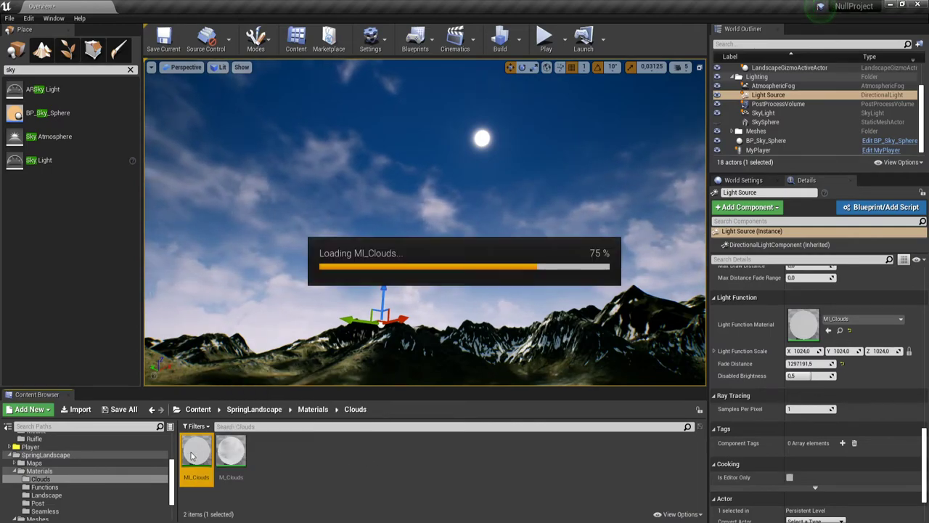
scroll(394, 311, "down", 5)
scroll(393, 306, "down", 1)
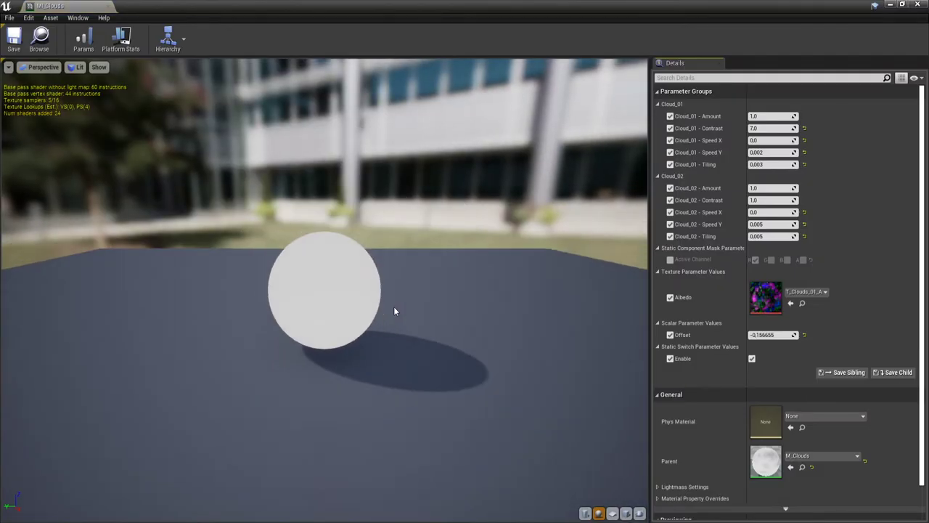
scroll(393, 306, "up", 1)
left_click(108, 7)
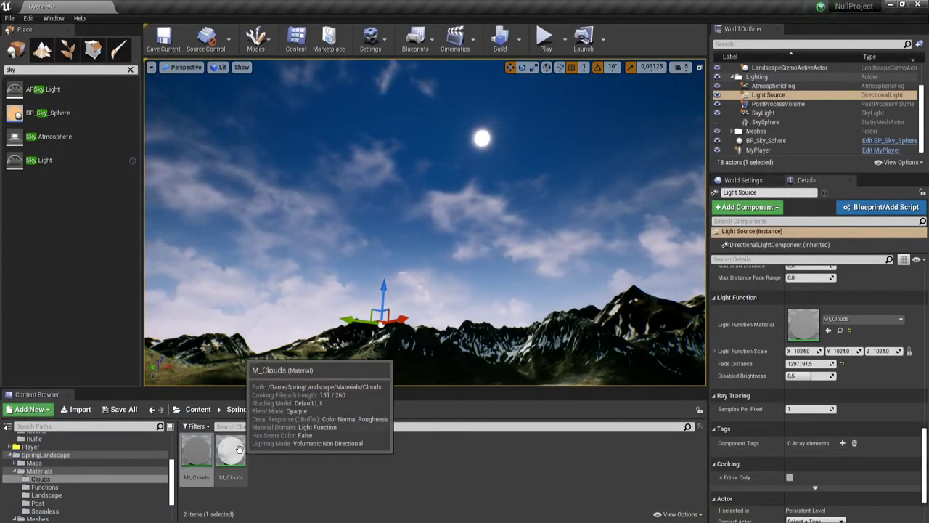
Try M_Clouds as the Light Function Material, then undo the change
left_click(232, 454)
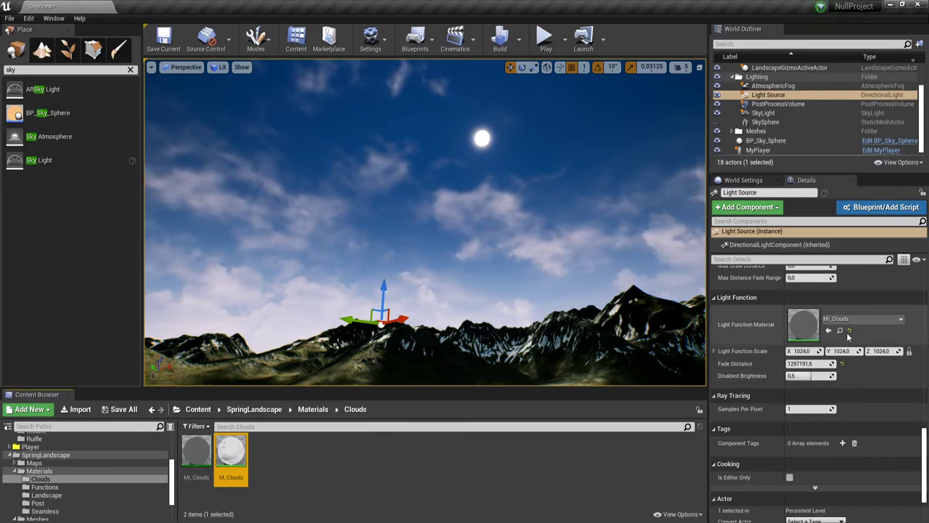
left_click(828, 330)
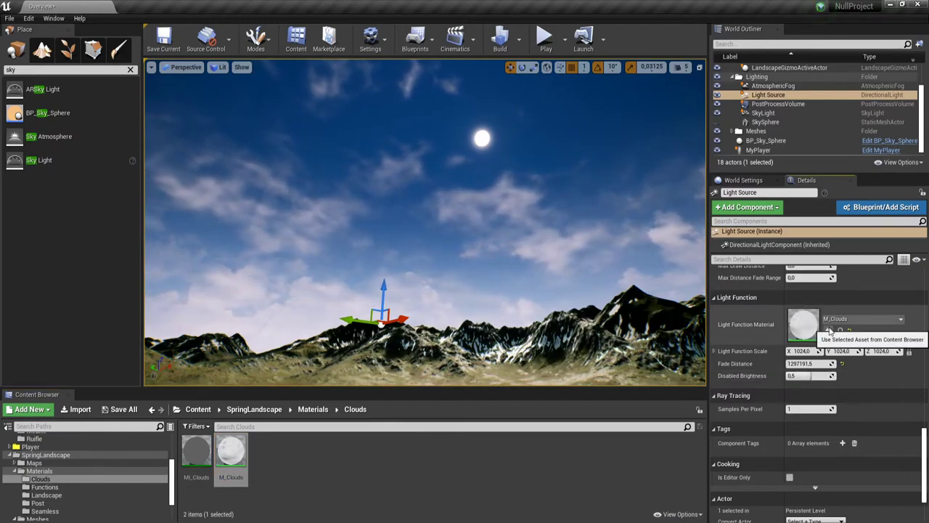
right_click_drag(553, 269, 558, 312)
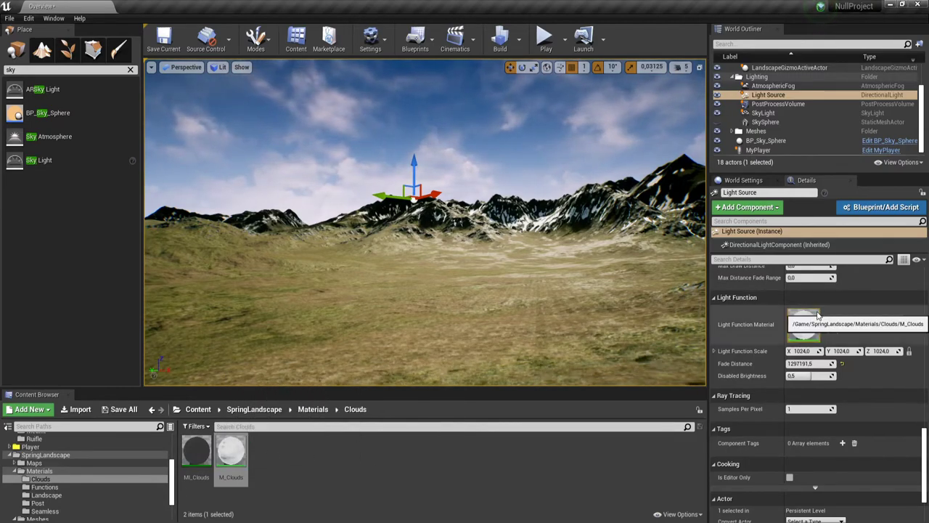
key("ctrl+z")
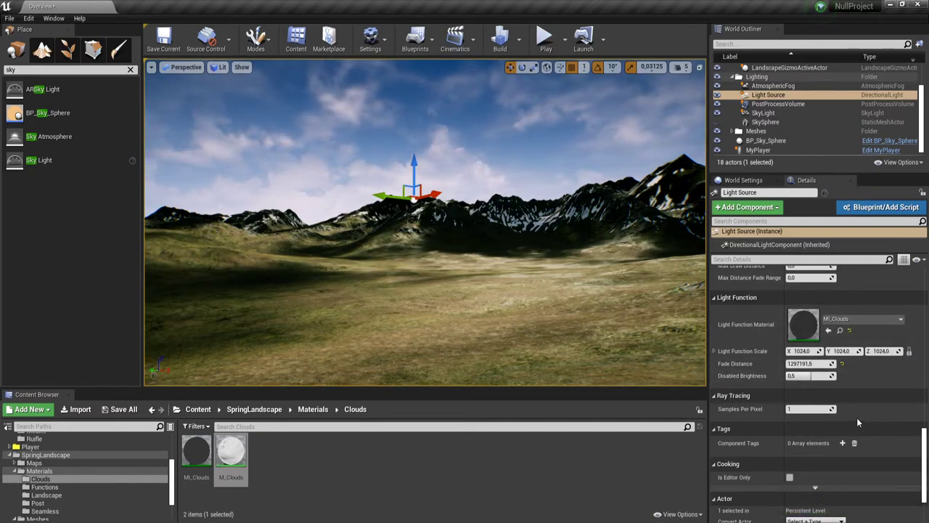
scroll(845, 412, "down", 2)
scroll(845, 412, "down", 2)
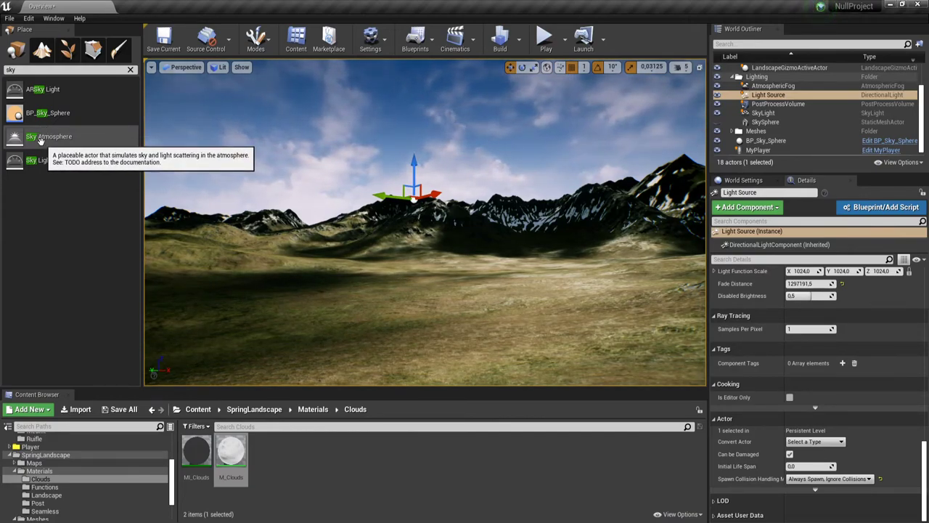
Drag a Sky Atmosphere from the Place panel into the level
left_click_drag(40, 139, 469, 296)
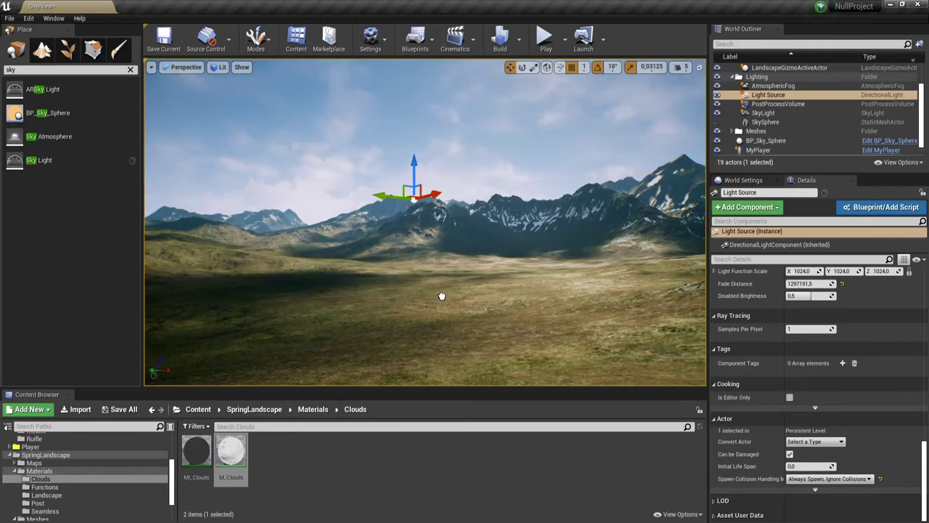
scroll(820, 322, "up", 5)
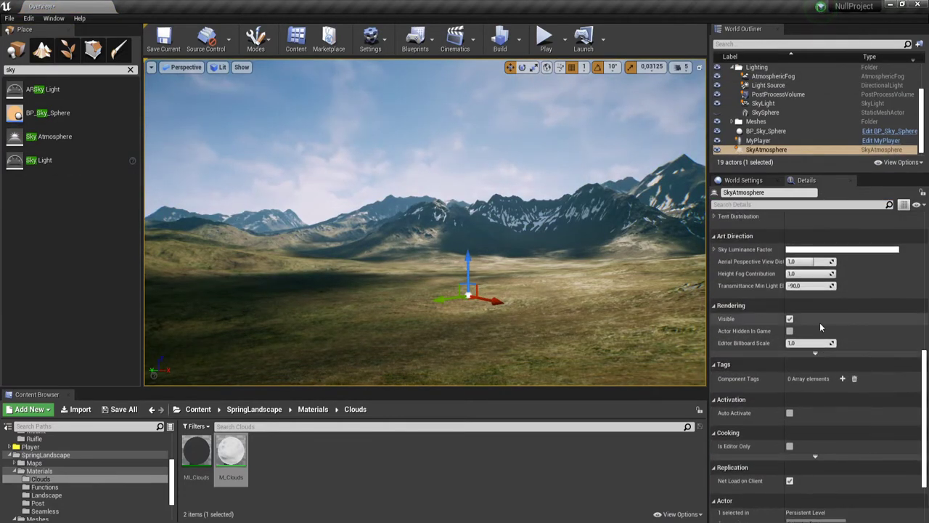
scroll(820, 322, "up", 5)
scroll(820, 322, "up", 5)
scroll(820, 323, "up", 2)
scroll(806, 313, "up", 2)
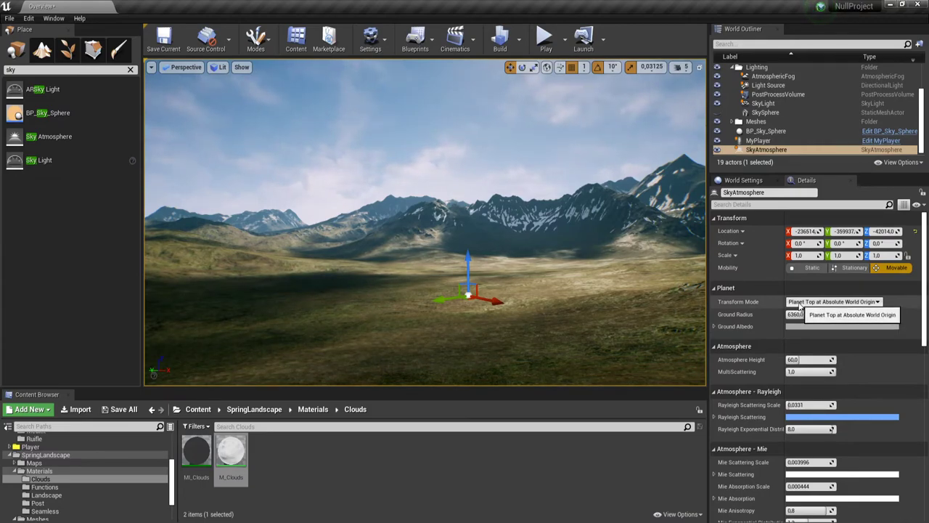
Set the Sky Atmosphere's Ground Radius to 6321.904297 and view the resulting sky
left_click(798, 315)
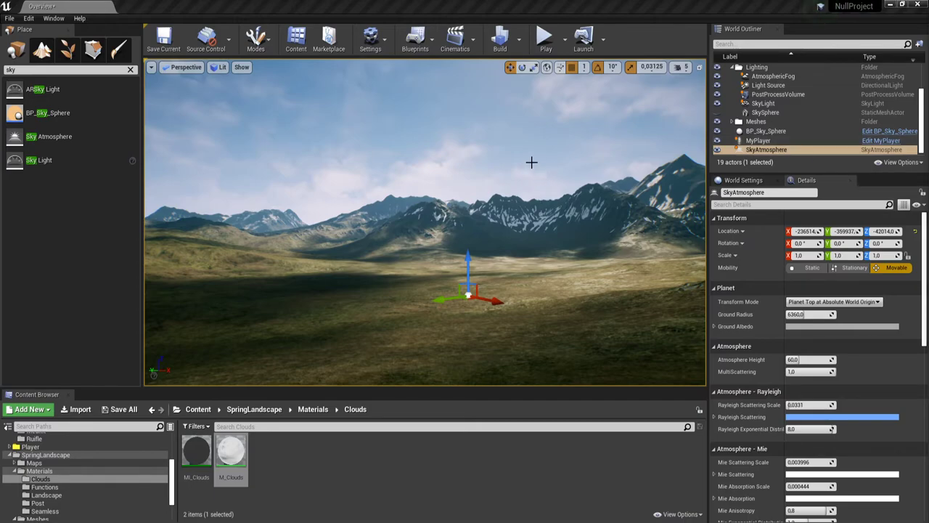
right_click_drag(531, 162, 536, 123)
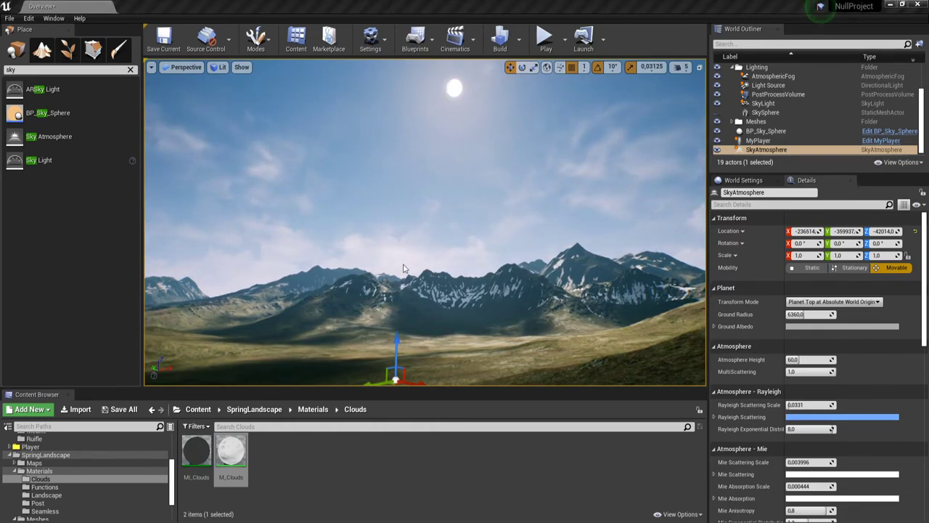
right_click_drag(399, 286, 459, 324)
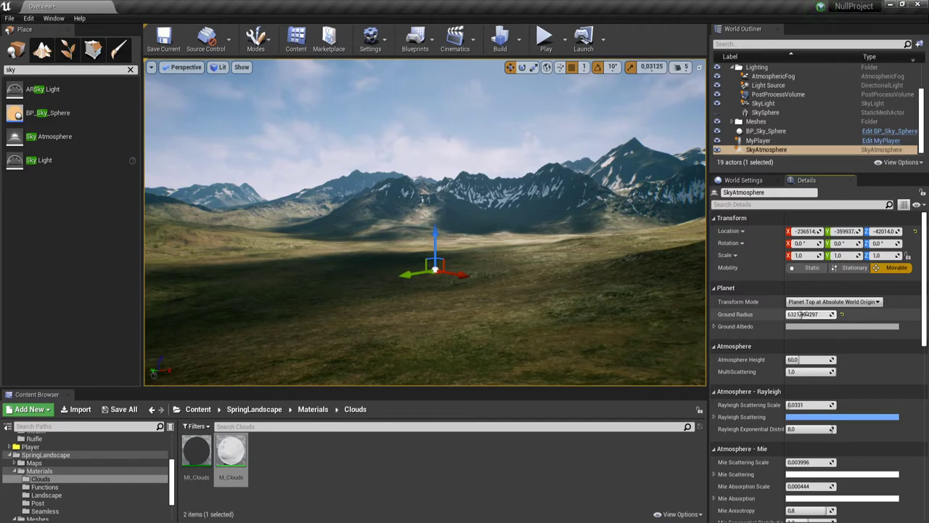
mouse_move(523, 259)
right_mouse_down()
mouse_move(523, 240)
mouse_move(522, 275)
mouse_move(522, 239)
right_mouse_up()
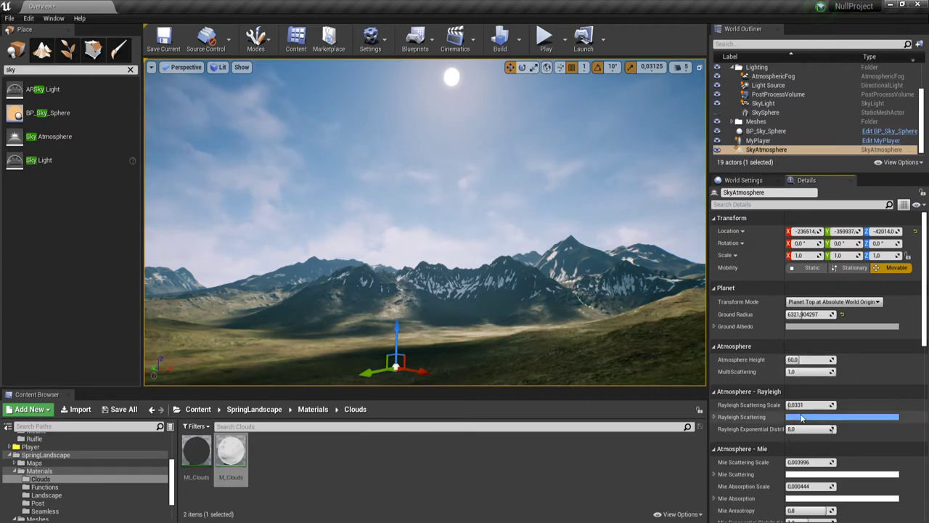
Push Rayleigh Scattering Scale up to 2.0, then bring it back down near 0.47
mouse_move(809, 404)
left_mouse_down()
mouse_move(823, 404)
mouse_move(798, 404)
mouse_move(828, 404)
left_mouse_up()
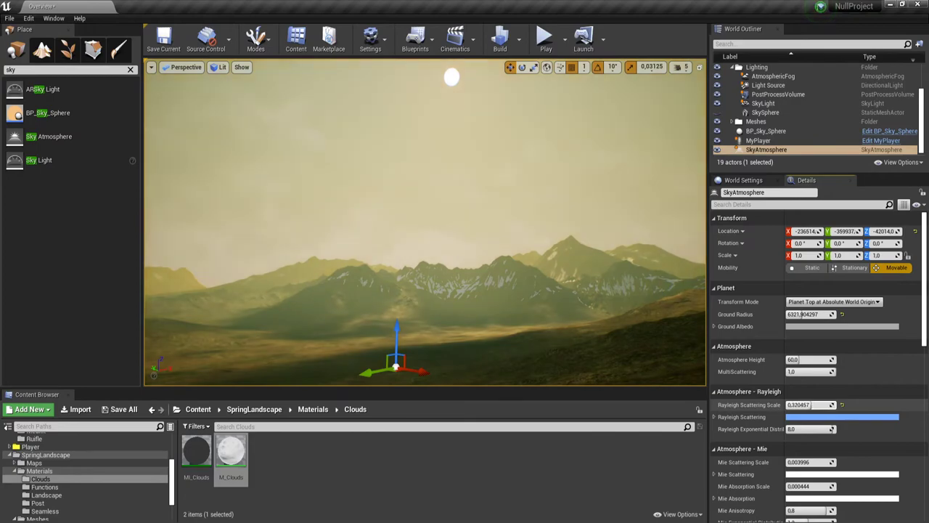
mouse_move(809, 405)
left_mouse_down()
mouse_move(842, 404)
mouse_move(798, 404)
left_mouse_up()
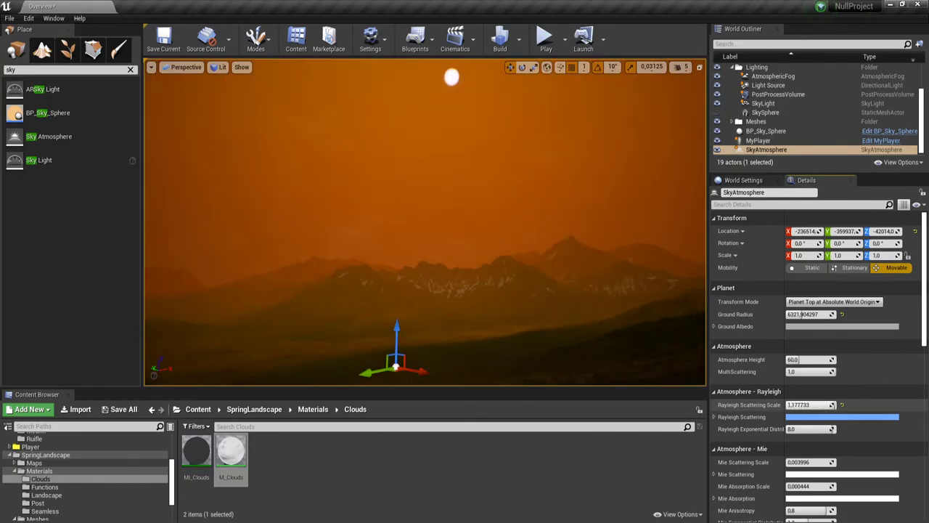
mouse_move(495, 336)
right_mouse_down()
mouse_move(479, 363)
mouse_move(494, 305)
right_mouse_up()
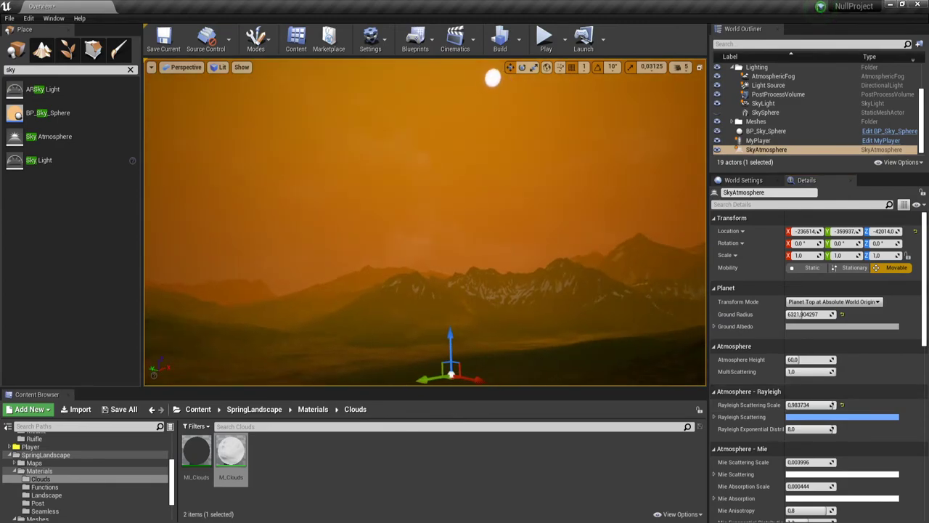
mouse_move(494, 305)
right_mouse_down()
mouse_move(508, 316)
mouse_move(571, 287)
right_mouse_up()
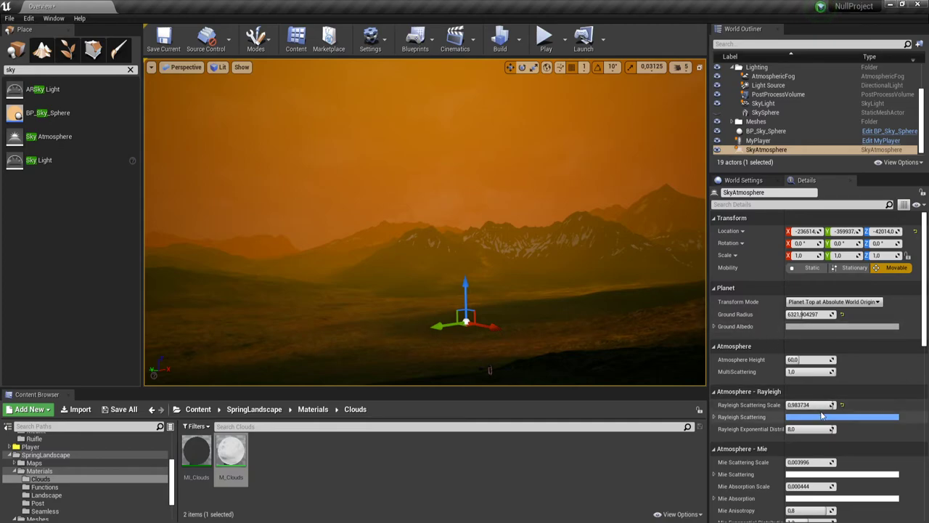
left_click_drag(809, 405, 795, 404)
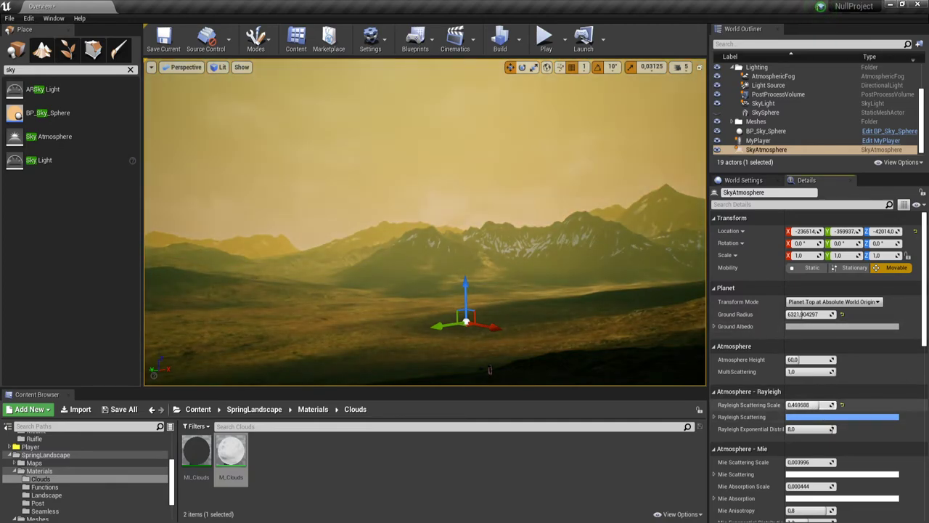
Make the Rayleigh Scattering colour a saturated pink and try scales around 1.26 and 1.02
left_click(841, 416)
left_click(704, 320)
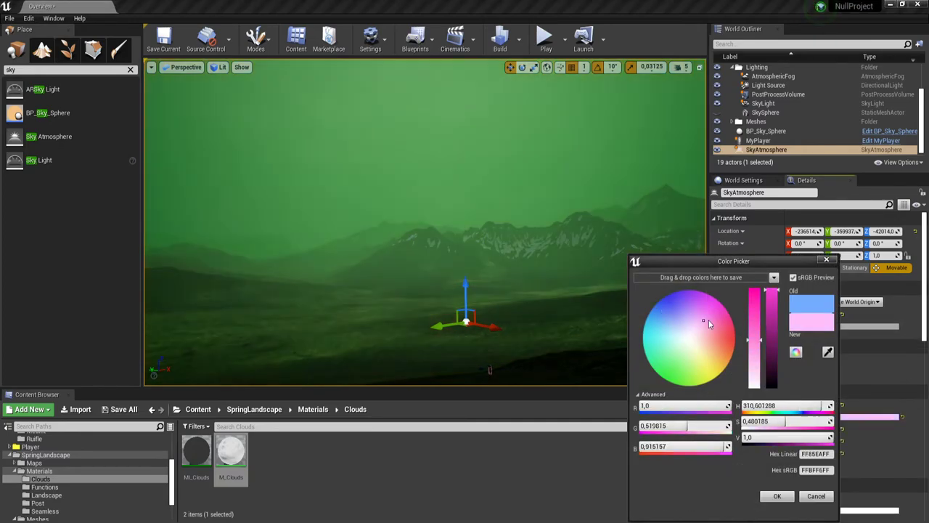
left_click_drag(709, 319, 718, 311)
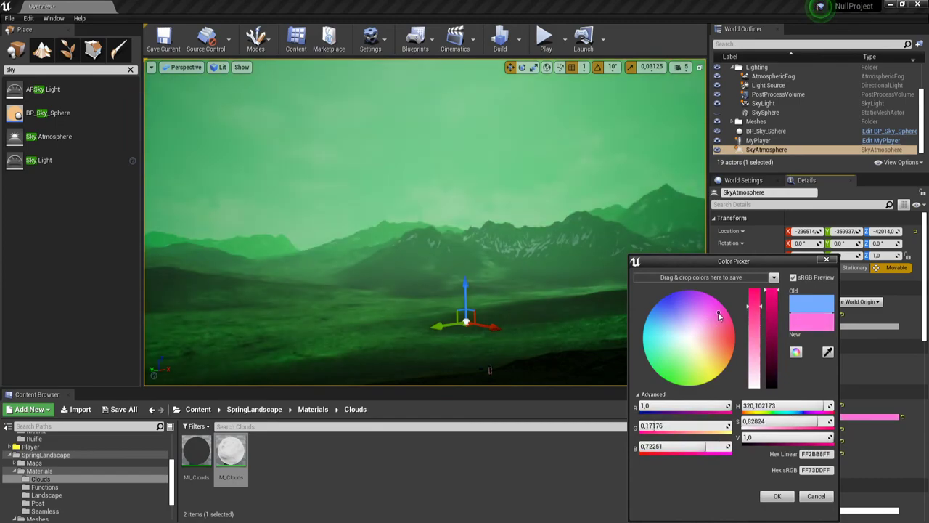
left_click(776, 497)
mouse_move(818, 404)
left_mouse_down()
mouse_move(856, 404)
mouse_move(827, 404)
left_mouse_up()
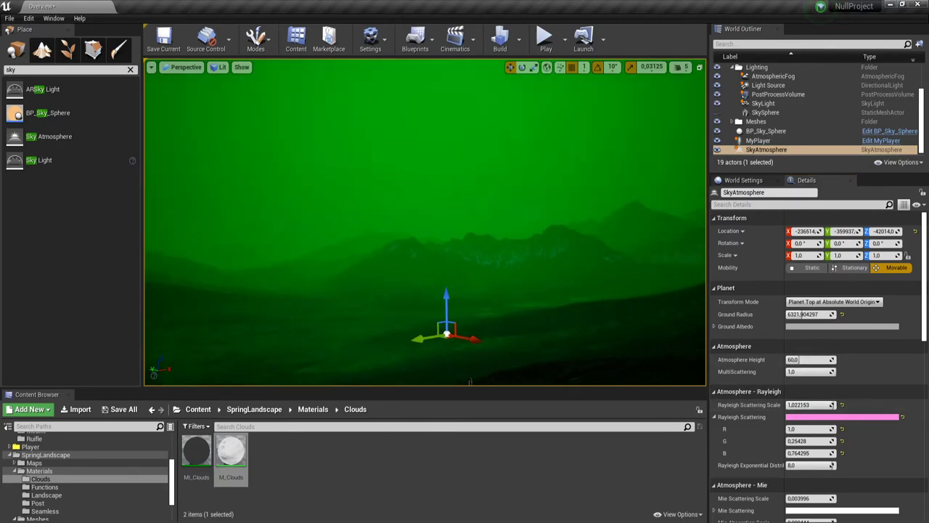
right_click_drag(435, 218, 377, 218)
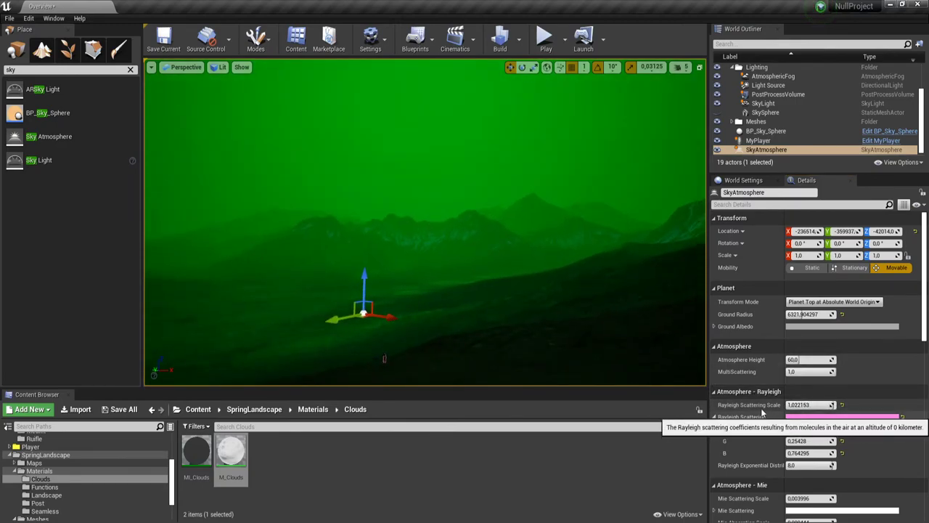
right_click_drag(413, 199, 417, 174)
right_click_drag(436, 234, 437, 234)
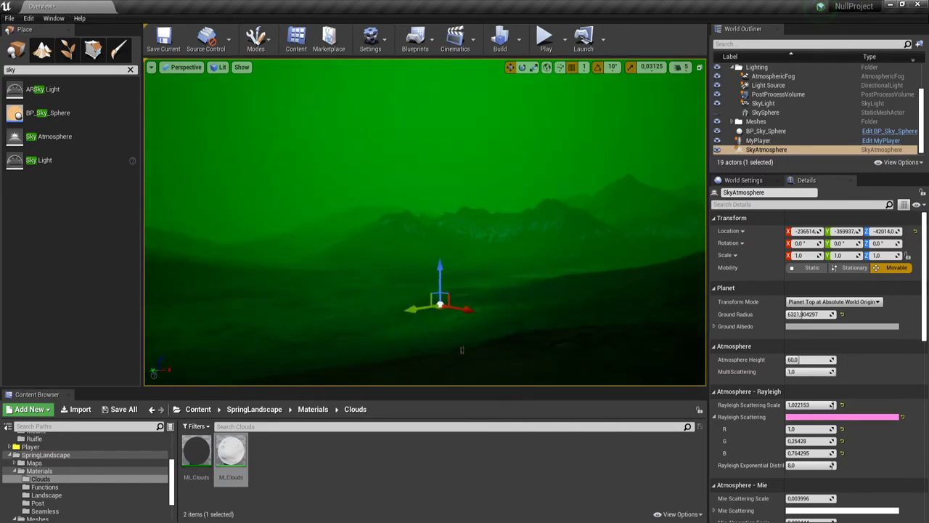
Change the Rayleigh Scattering colour to lime green with a scale of 0.438655
left_click(804, 417)
mouse_move(680, 333)
left_mouse_down()
mouse_move(633, 331)
mouse_move(665, 391)
mouse_move(662, 384)
left_mouse_up()
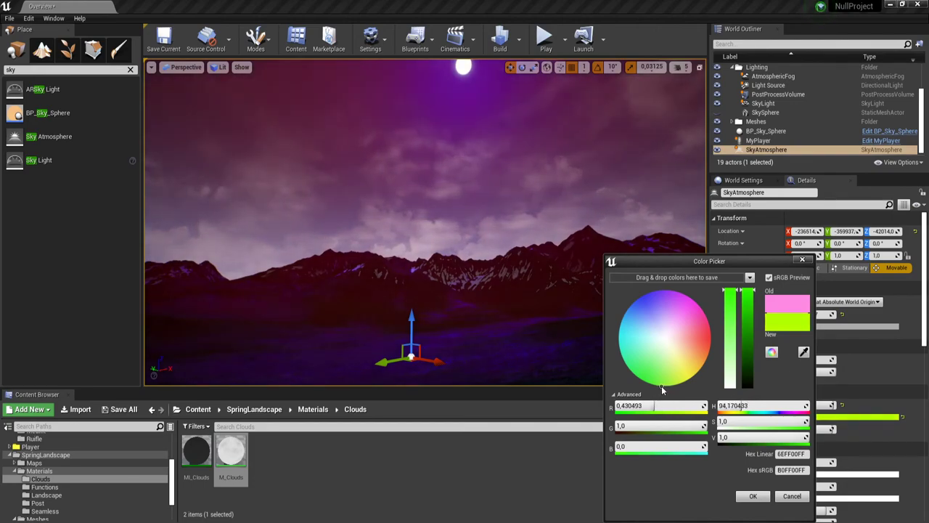
left_click(752, 496)
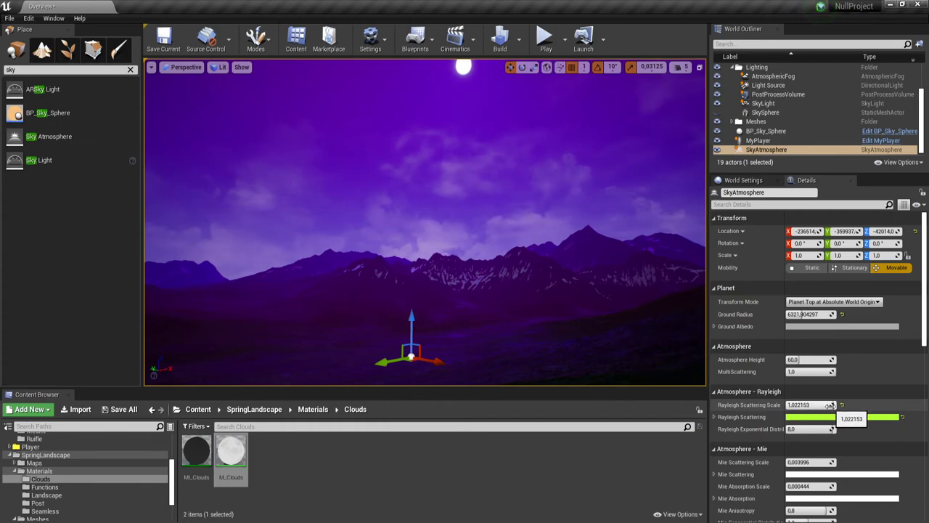
left_click_drag(832, 405, 791, 404)
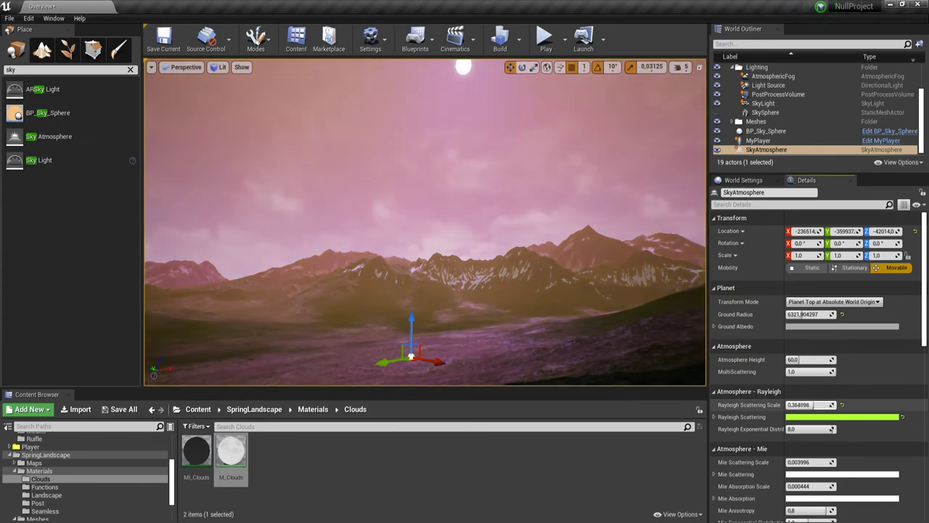
left_click_drag(816, 405, 820, 404)
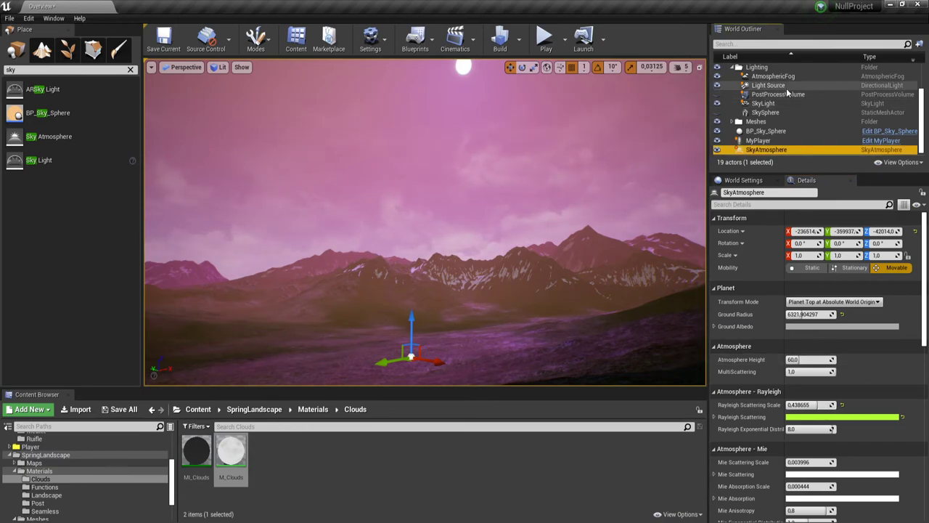
left_click(724, 94)
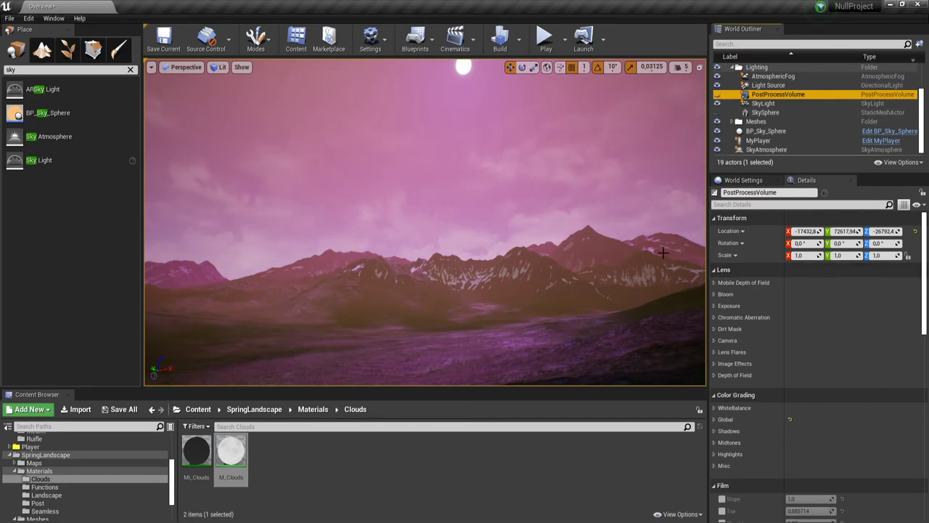
Reselect the SkyAtmosphere and raise its Absorption Scale to about 0.139
left_click(755, 150)
scroll(746, 344, "down", 3)
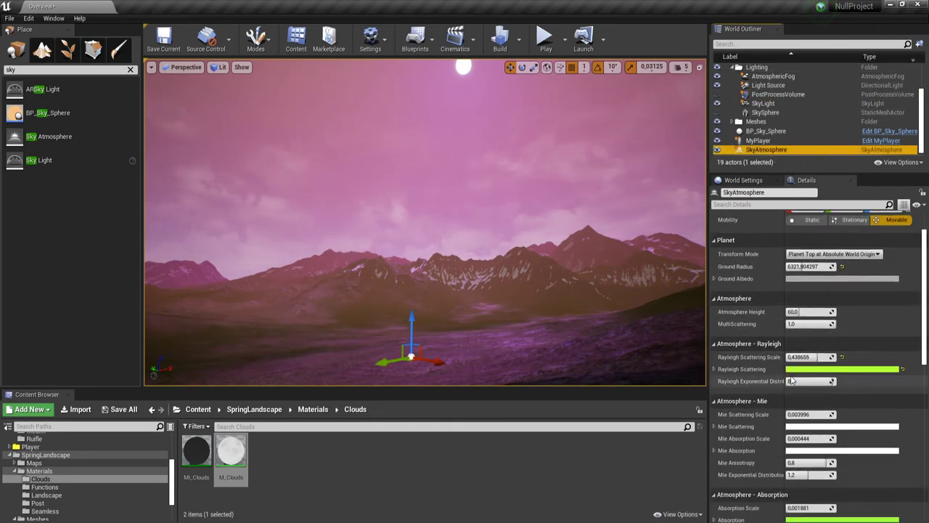
left_click(810, 353)
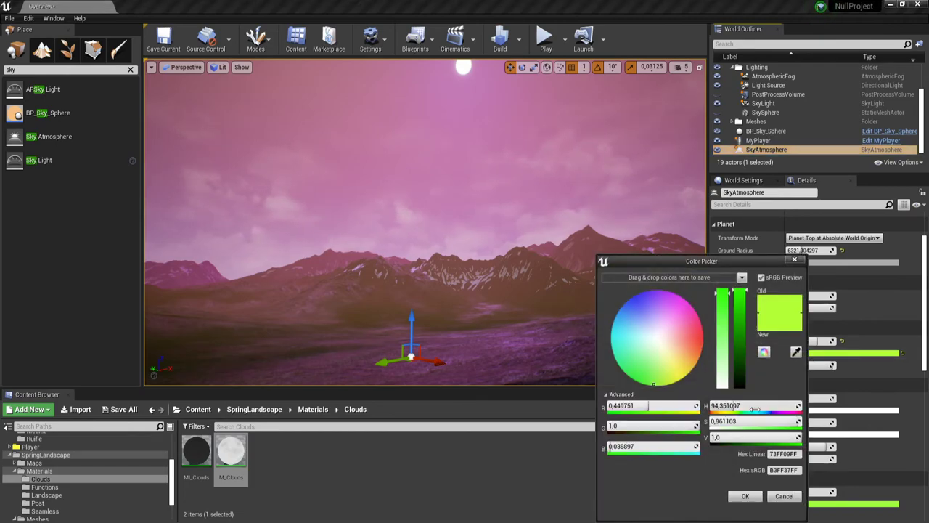
left_click(774, 496)
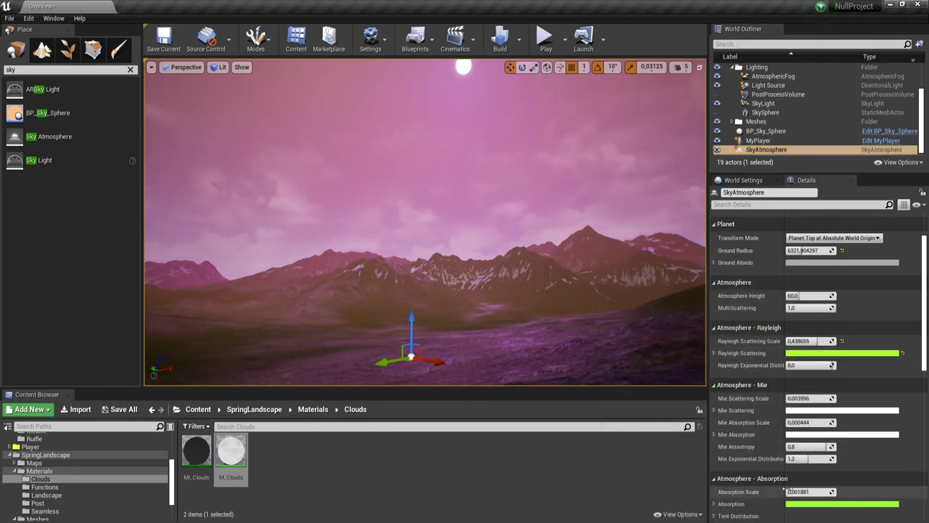
left_click_drag(807, 491, 828, 491)
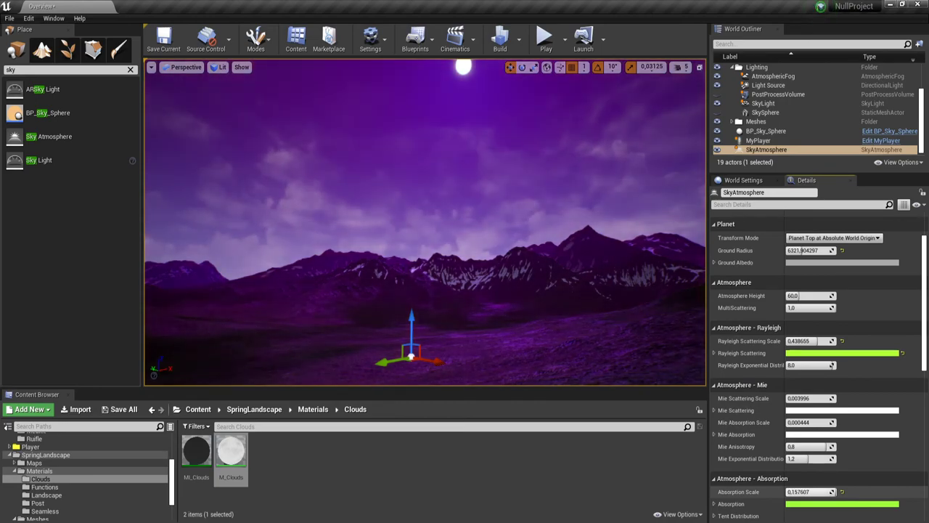
left_click_drag(807, 492, 807, 491)
right_click_drag(439, 293, 450, 378)
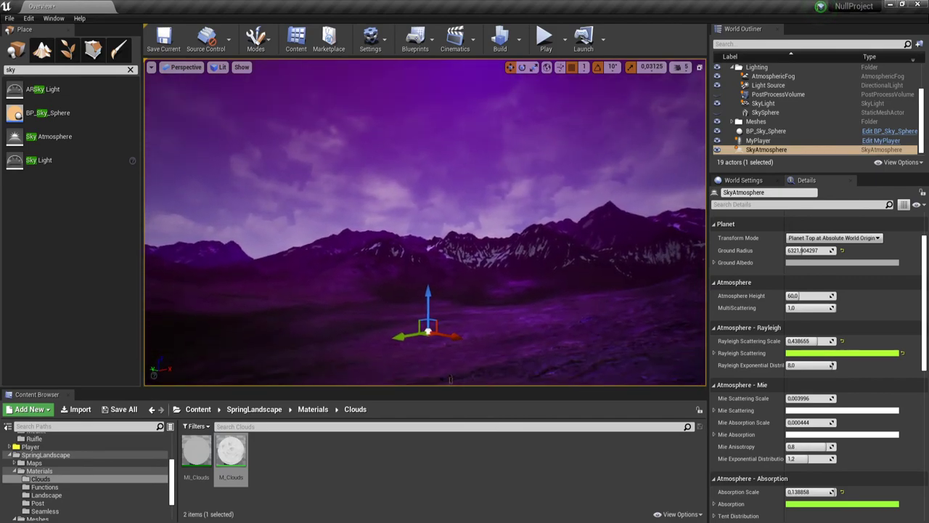
Set the Sky Atmosphere's Absorption colour to pink
left_click(842, 503)
left_click_drag(691, 330, 709, 330)
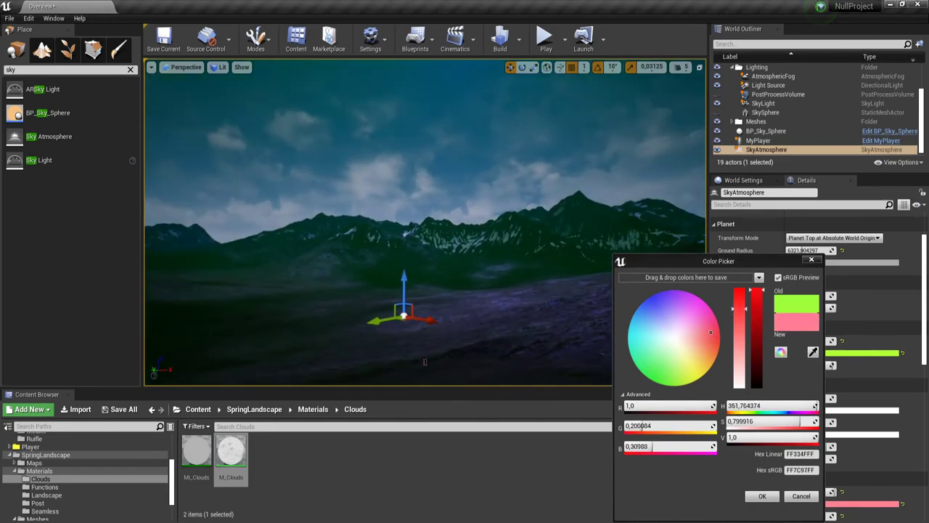
left_click(762, 496)
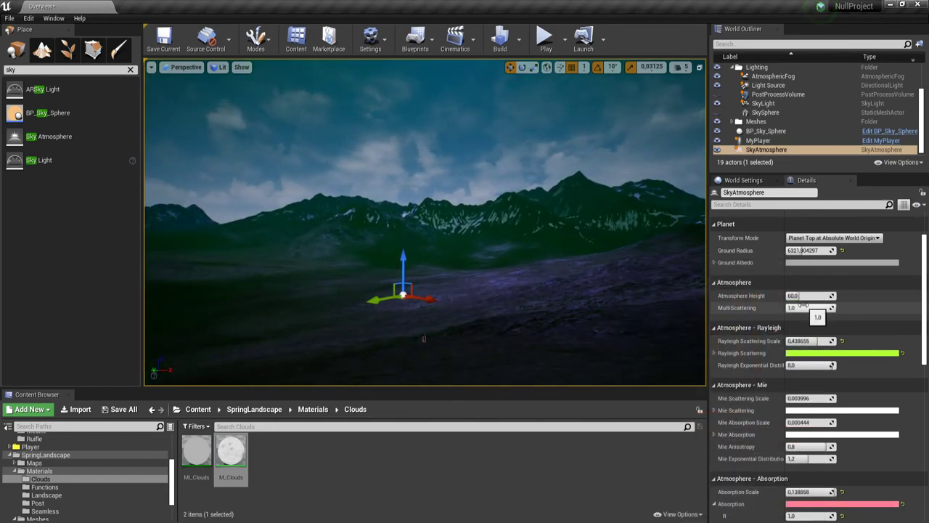
left_click(769, 85)
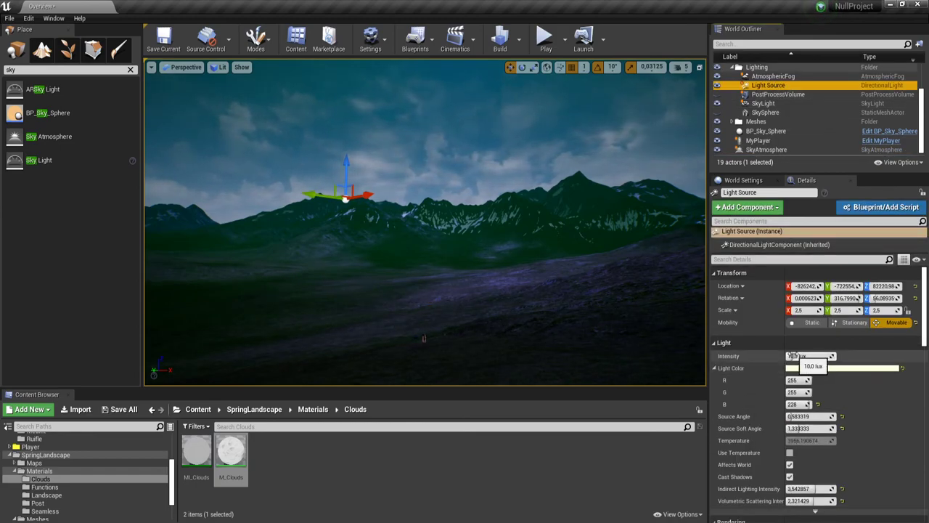
Raise the Light Source intensity to about 53.5 lux and start a test play of the level
left_click_drag(797, 356, 812, 356)
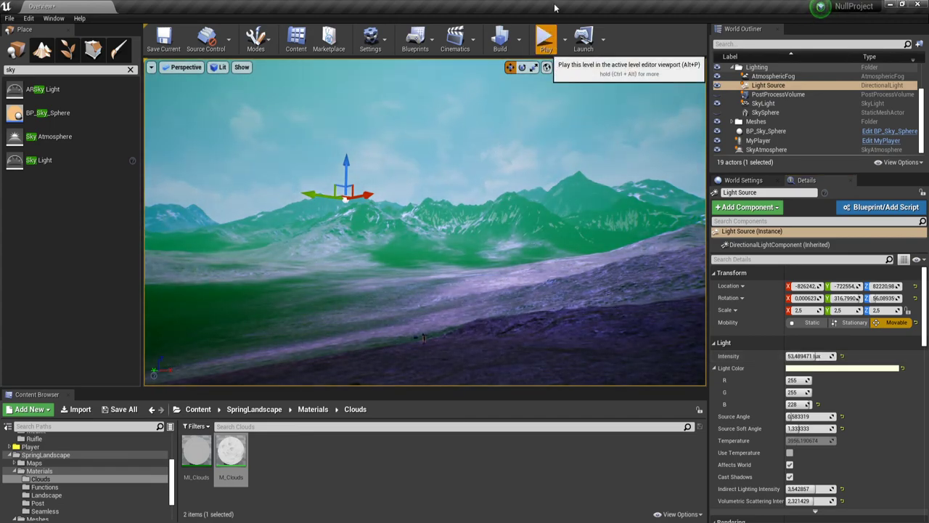
key("alt+p")
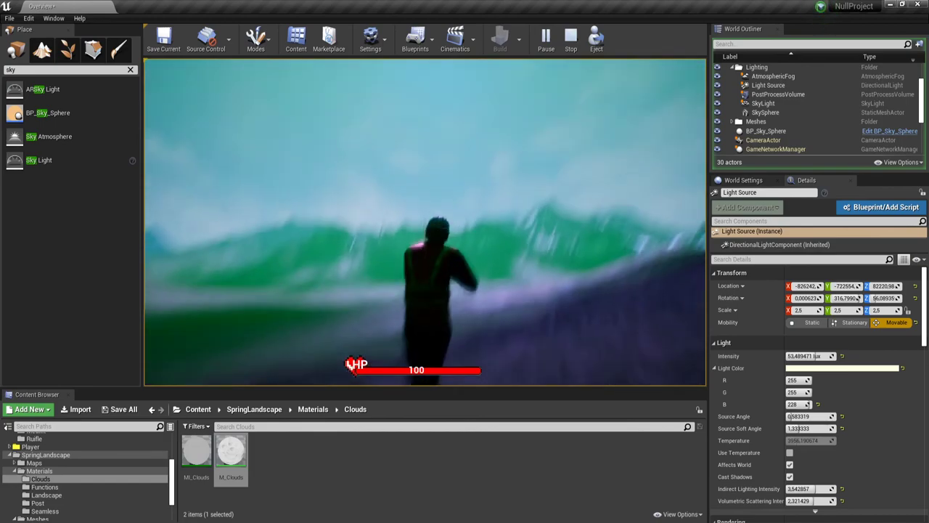
End the test play, dismiss the Message Log, and tilt the view up to the teal sky and sun
key("Escape")
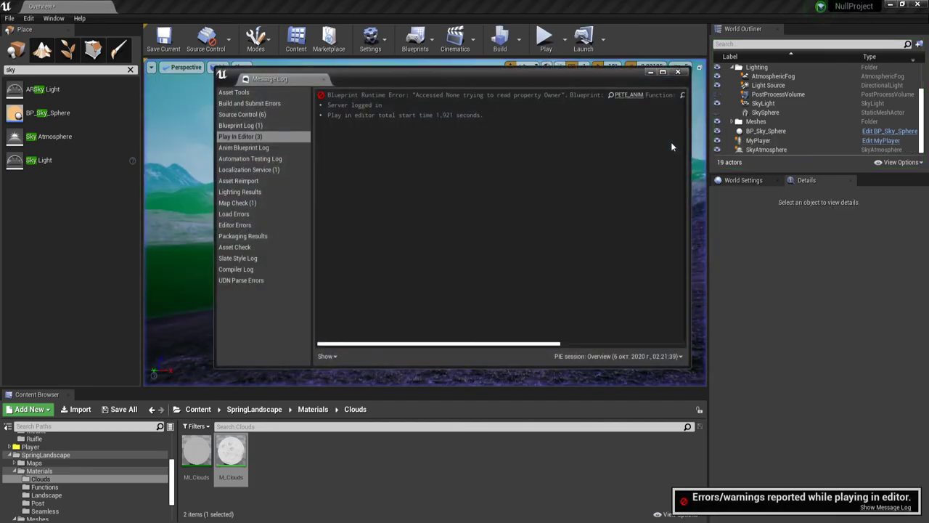
left_click(677, 73)
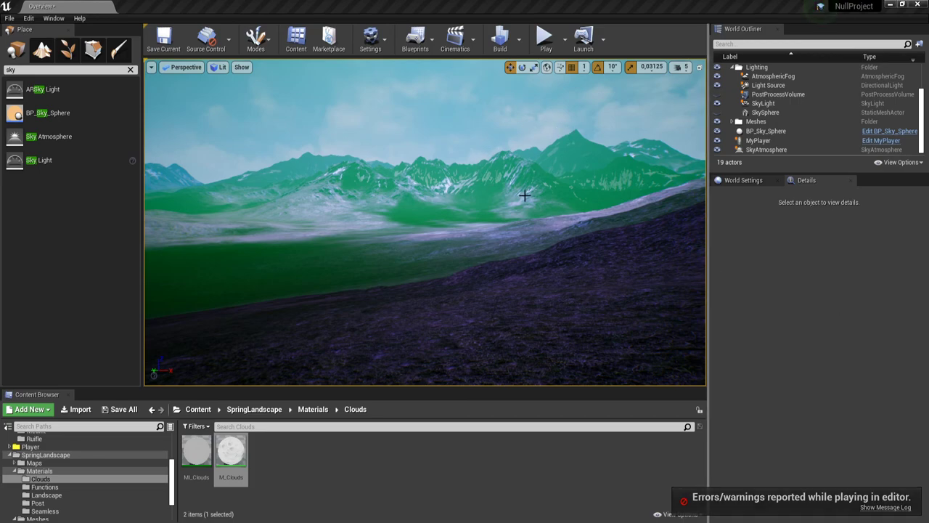
right_click_drag(490, 200, 490, 167)
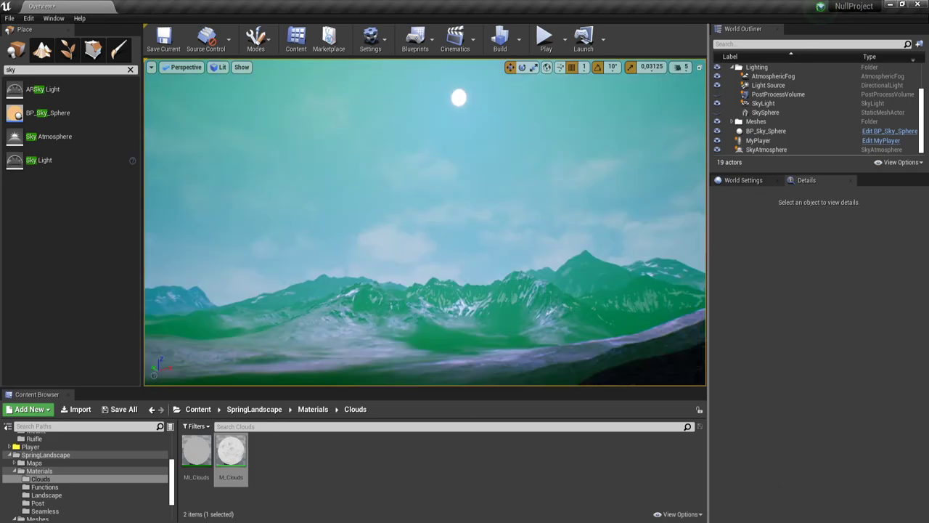